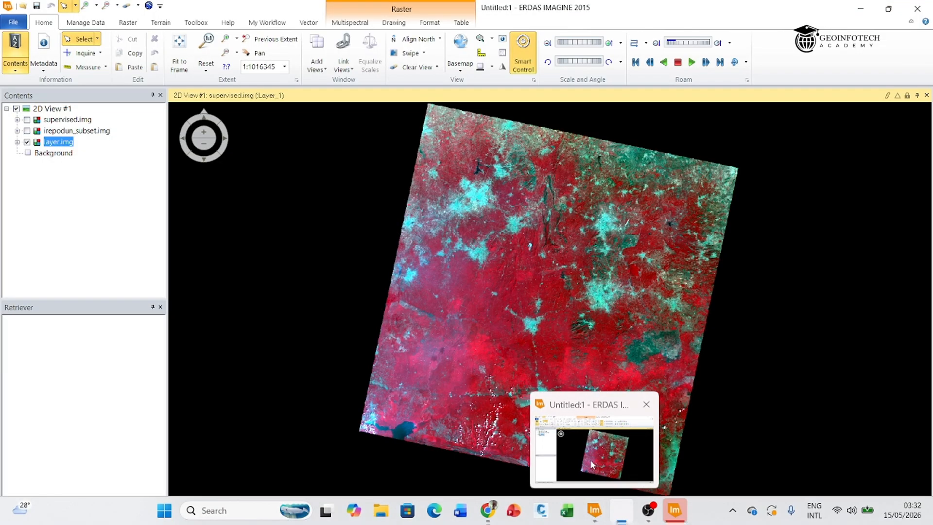
Step: Display irepodun_subset.img over layer.img and examine closely where the subset lies within the full scene
{"action": "left_click", "coordinate": [591, 460]}
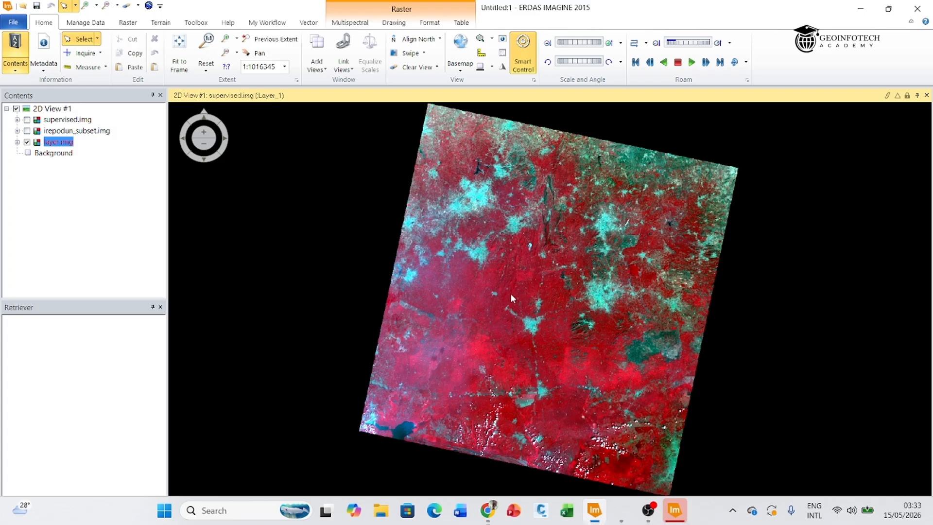
{"action": "left_click", "coordinate": [26, 130]}
{"action": "left_click", "coordinate": [27, 143]}
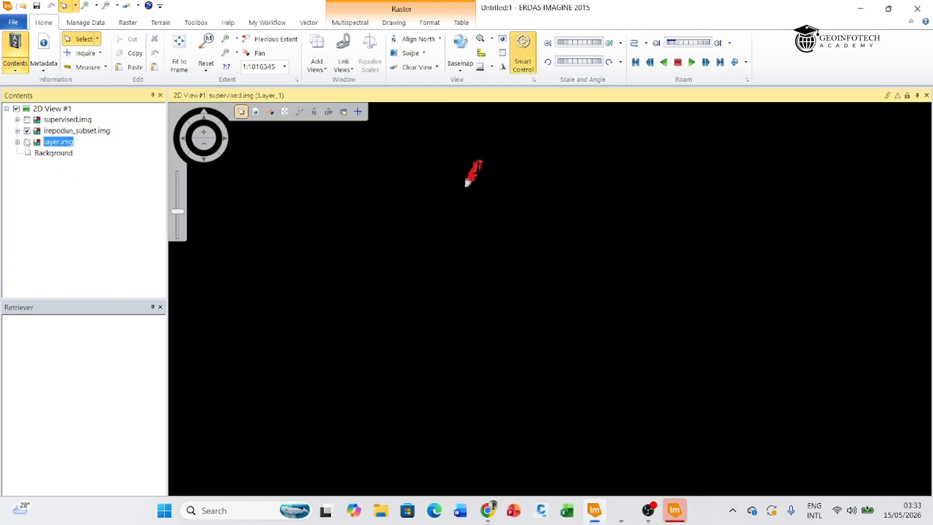
{"action": "left_click", "coordinate": [26, 142]}
{"action": "scroll", "coordinate": [459, 162], "scroll_direction": "up", "scroll_amount": 8}
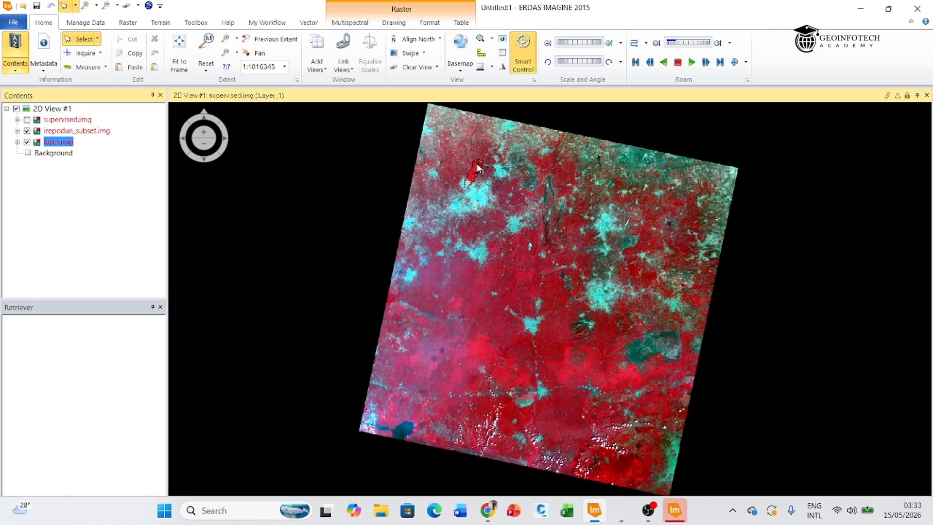
{"action": "scroll", "coordinate": [479, 161], "scroll_direction": "up", "scroll_amount": 10}
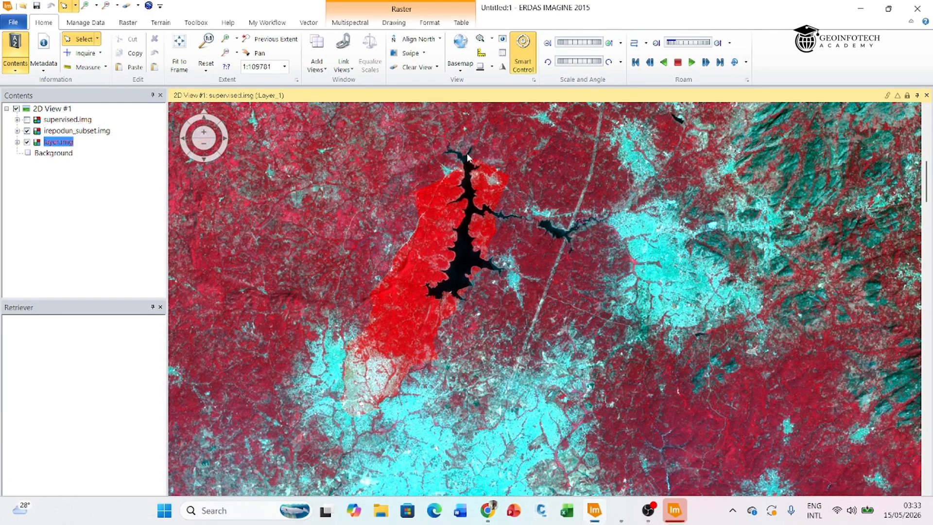
Step: Hide layer.img and display supervised.img together with irepodun_subset.img
{"action": "left_click", "coordinate": [27, 130]}
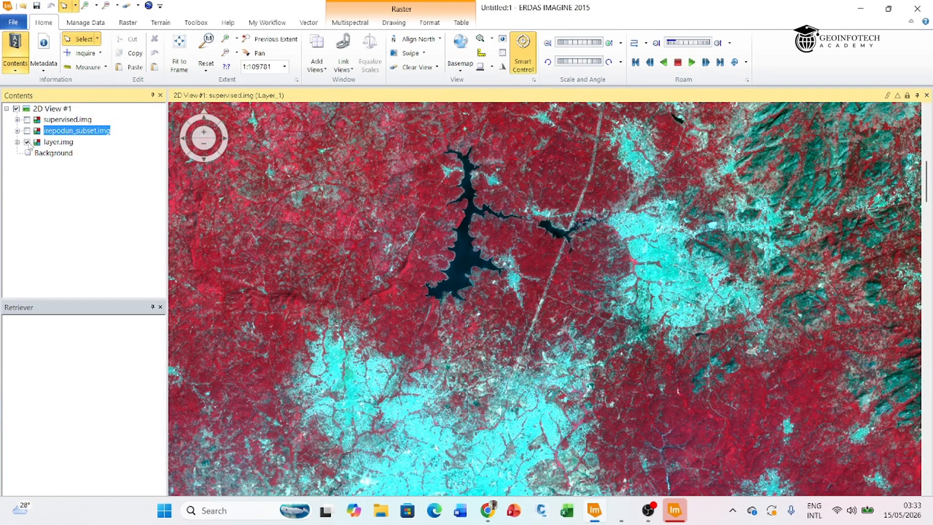
{"action": "left_click", "coordinate": [28, 142]}
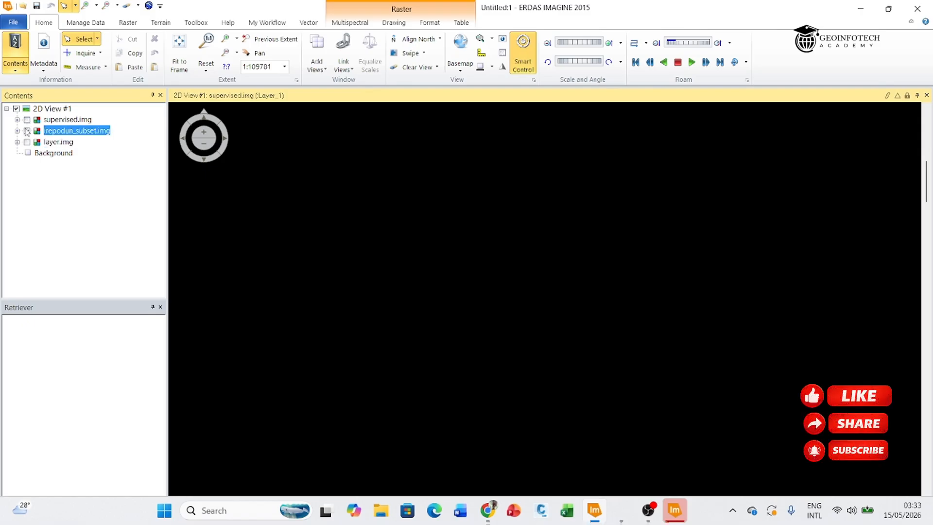
{"action": "left_click", "coordinate": [27, 131]}
{"action": "left_click", "coordinate": [27, 119]}
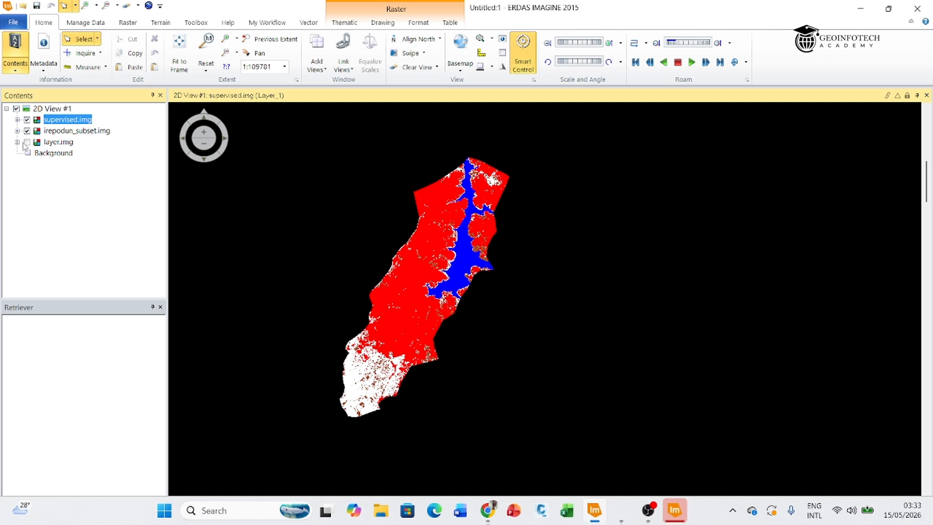
Step: Open the supervised classification Accuracy Assessment tool and move its window away from the classified image
{"action": "left_click", "coordinate": [128, 25]}
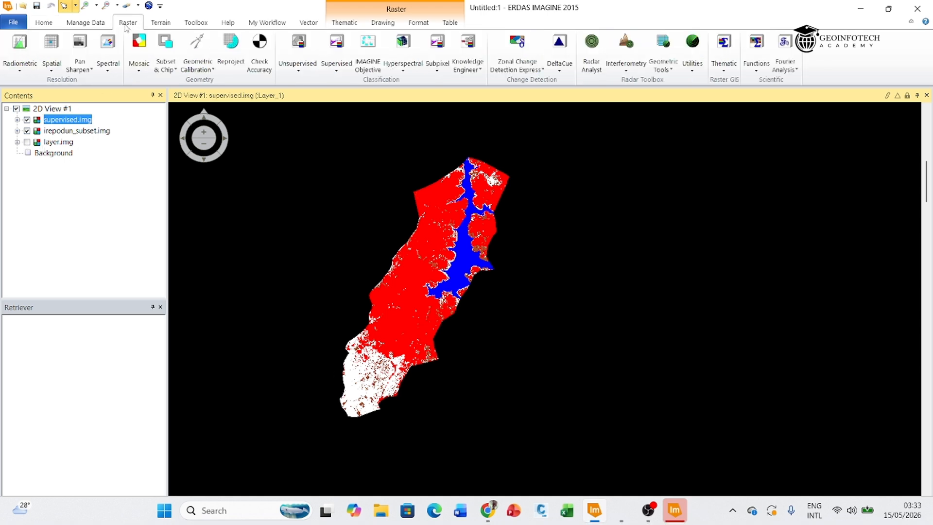
{"action": "left_click", "coordinate": [337, 62]}
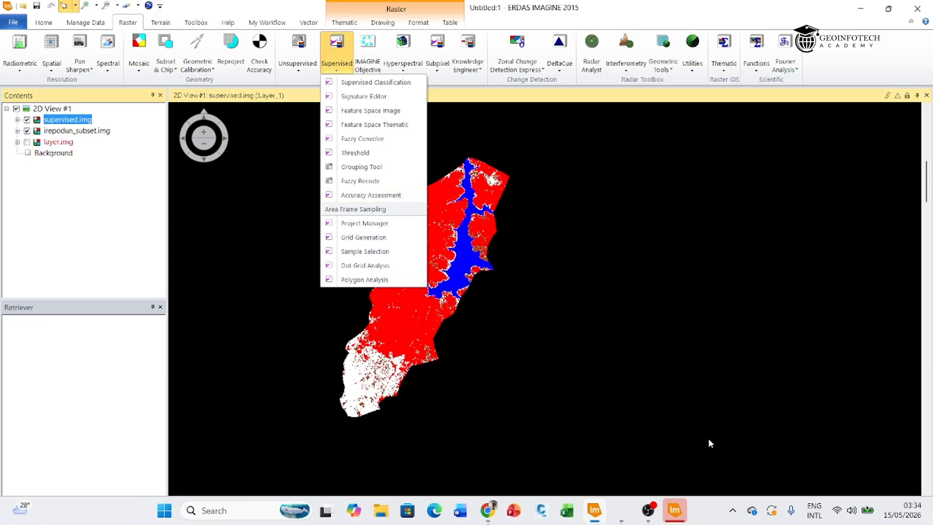
{"action": "mouse_move", "coordinate": [674, 510]}
{"action": "left_click", "coordinate": [672, 435]}
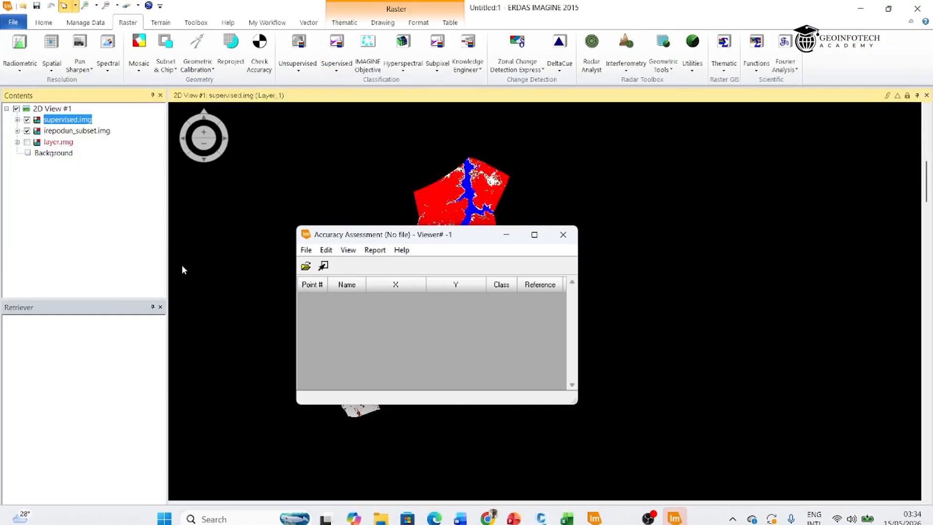
{"action": "left_click_drag", "start_coordinate": [476, 240], "coordinate": [250, 223]}
Step: Load supervised.img from the Erdas Imagine folder in Downloads as the classified image for the accuracy assessment
{"action": "left_click", "coordinate": [80, 232]}
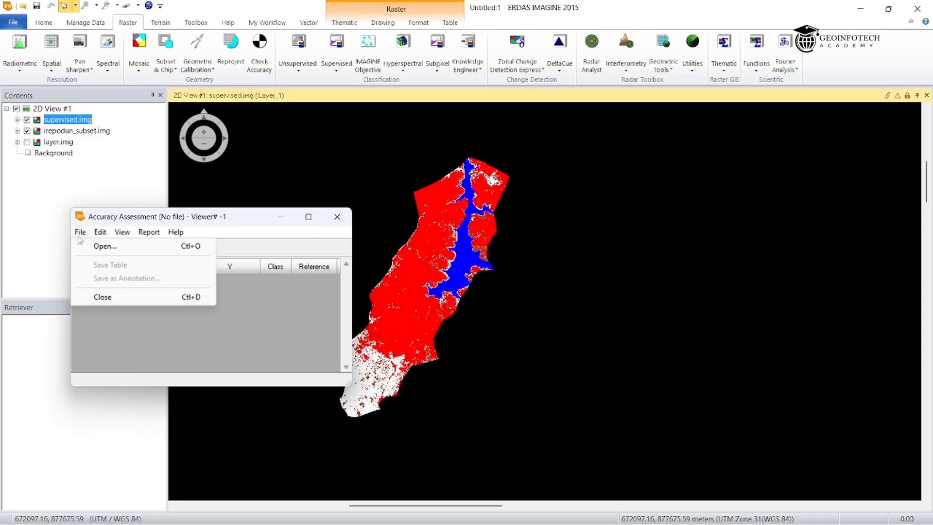
{"action": "left_click", "coordinate": [104, 246]}
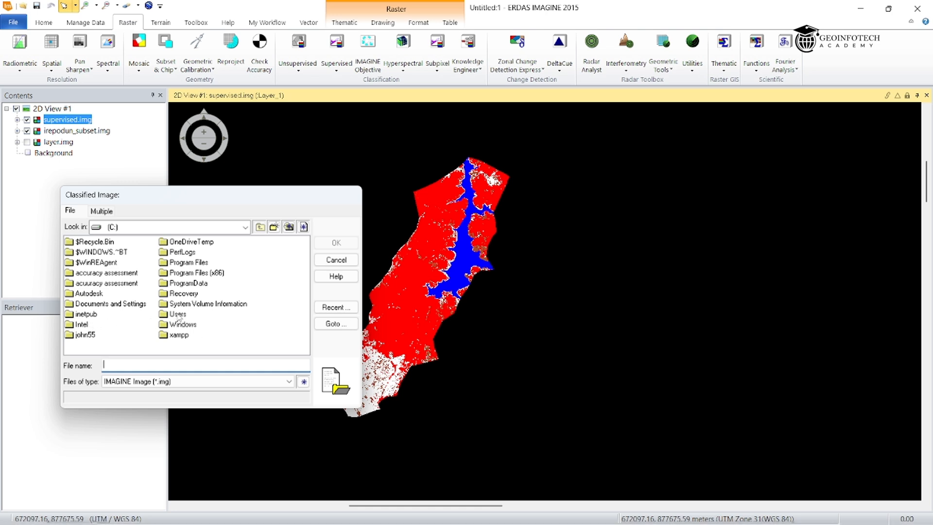
{"action": "double_click", "coordinate": [179, 316]}
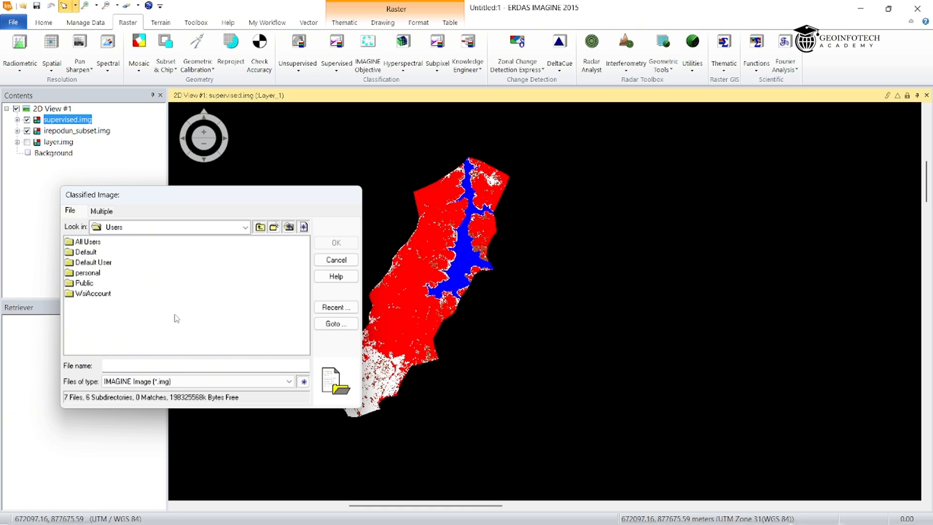
{"action": "double_click", "coordinate": [88, 273]}
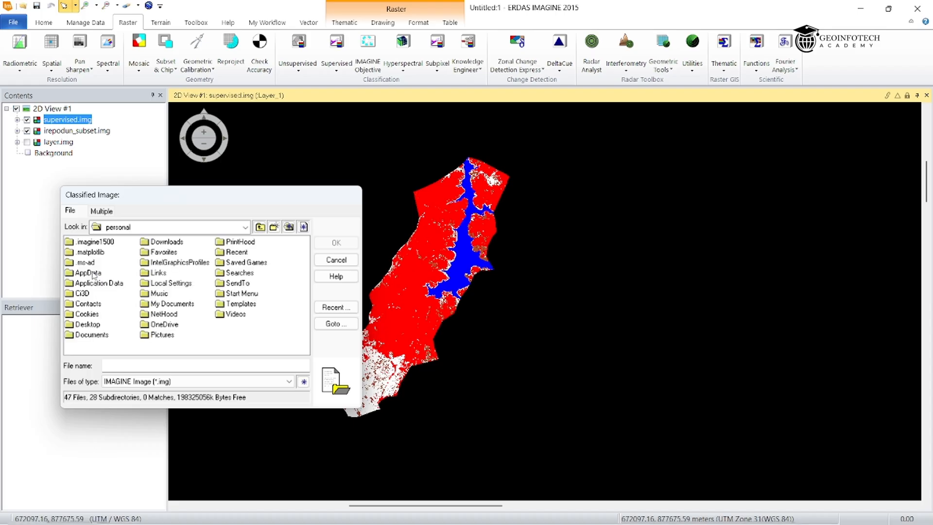
{"action": "double_click", "coordinate": [157, 245]}
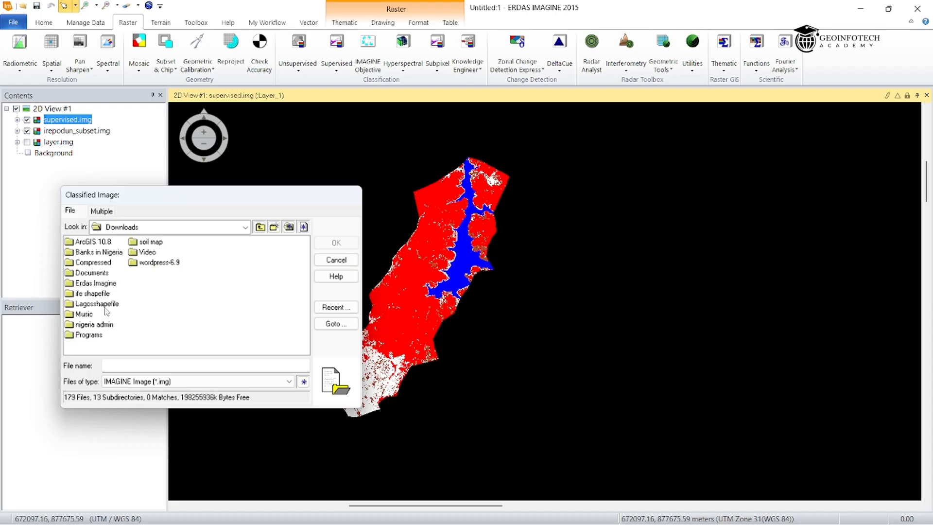
{"action": "double_click", "coordinate": [104, 284]}
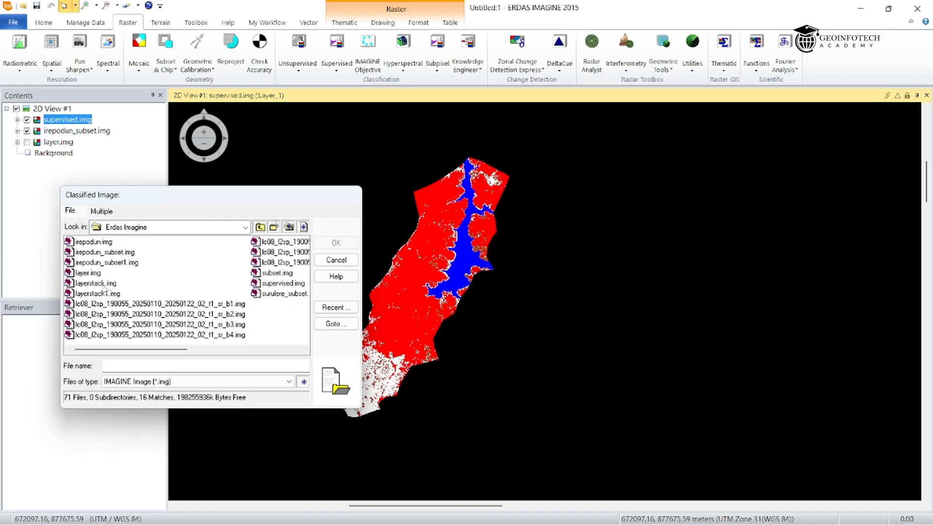
{"action": "left_click", "coordinate": [283, 283]}
{"action": "left_click", "coordinate": [338, 242]}
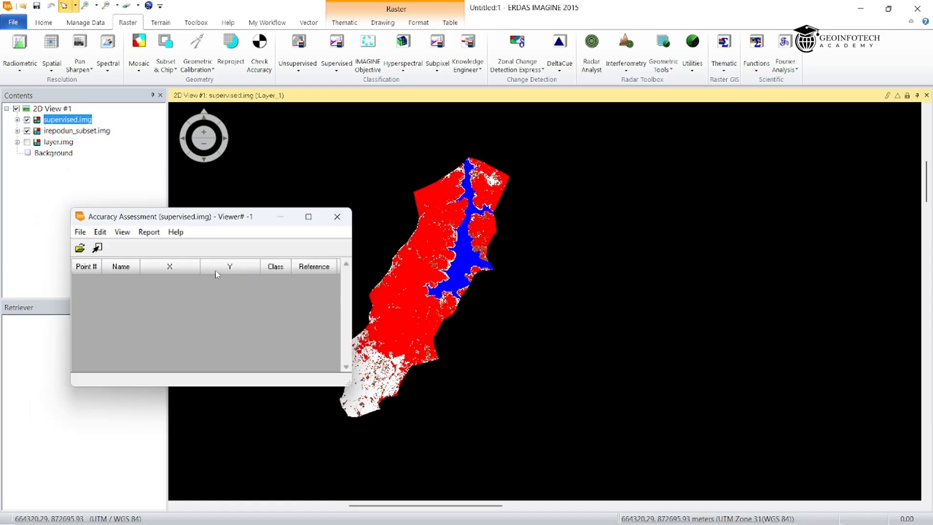
Step: Start adding random points to the accuracy assessment and set the number of points to 10
{"action": "left_click", "coordinate": [102, 233]}
{"action": "mouse_move", "coordinate": [122, 234]}
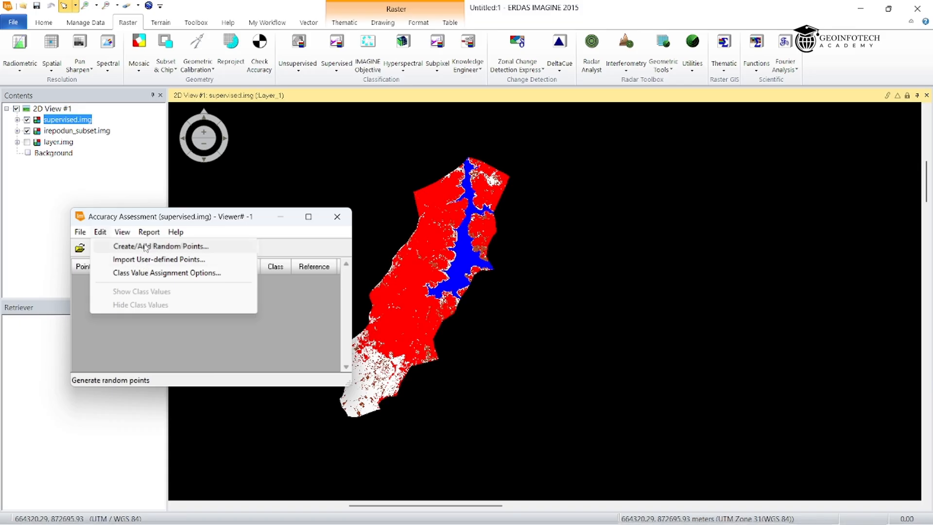
{"action": "left_click", "coordinate": [146, 246]}
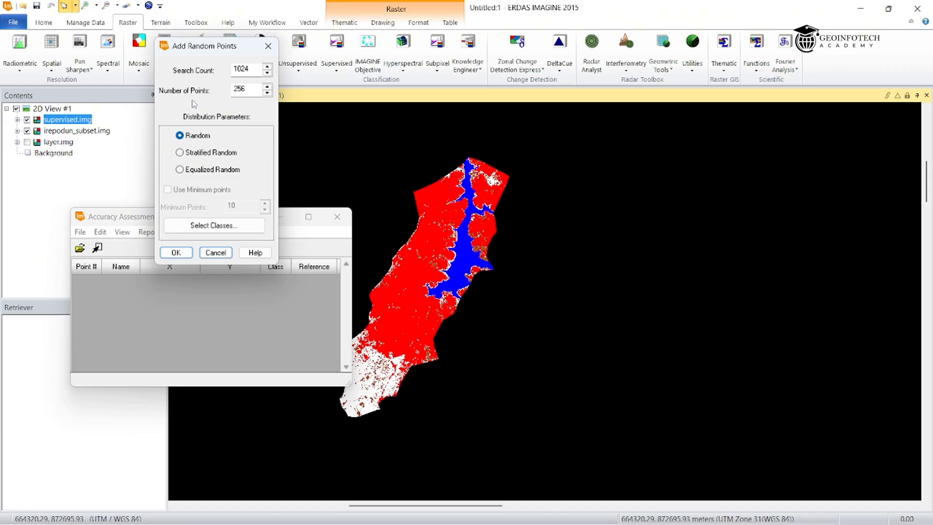
{"action": "left_click", "coordinate": [248, 90]}
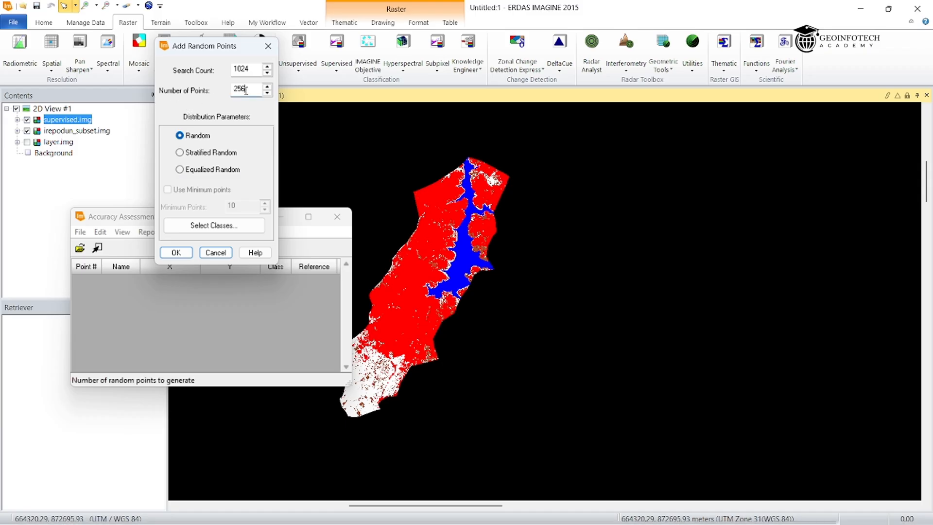
{"action": "key", "text": "BackSpace"}
{"action": "key", "text": "BackSpace"}
{"action": "key", "text": "BackSpace"}
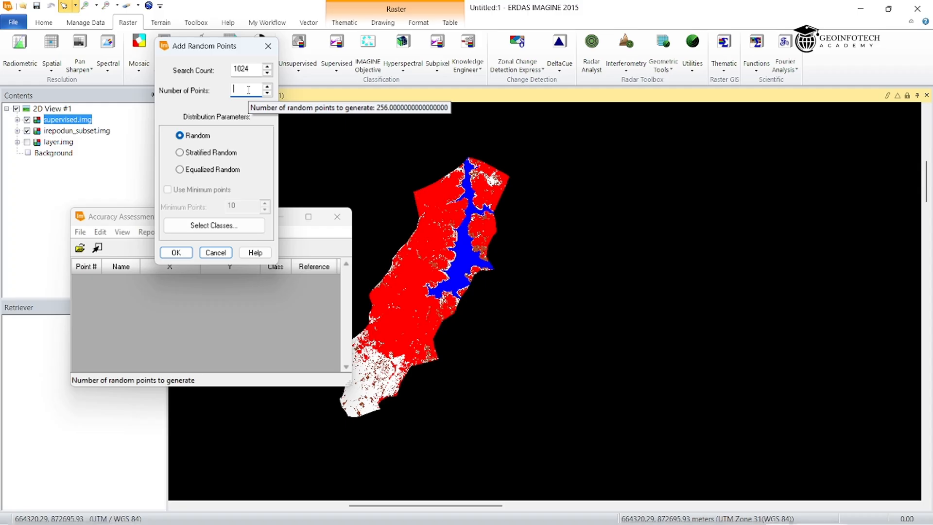
{"action": "type", "text": "10"}
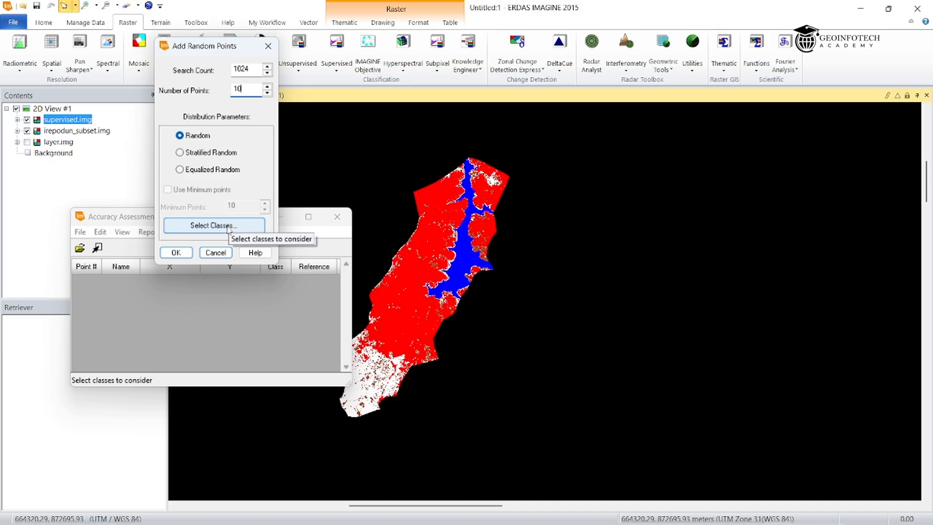
Step: Select class rows 11 to 14 (Vegetation, Built up area, Bareland, Water) and generate the random points
{"action": "left_click", "coordinate": [229, 230]}
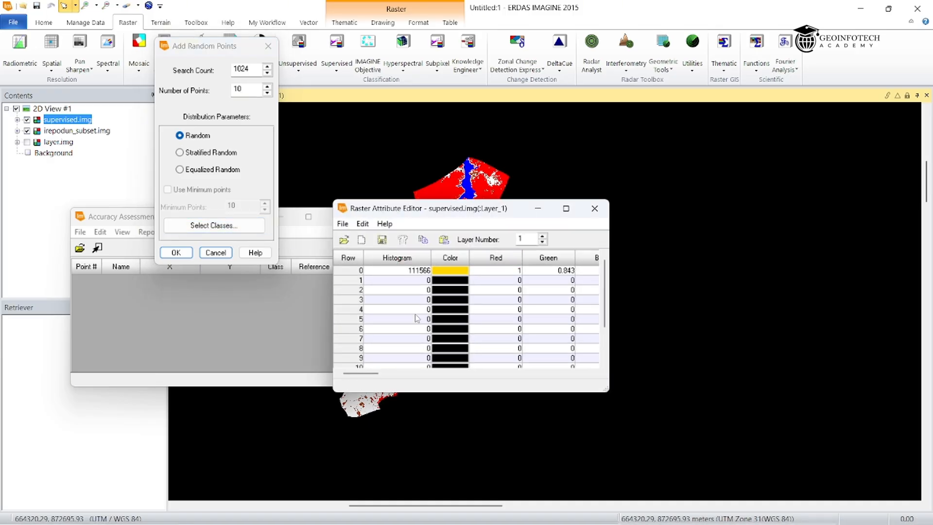
{"action": "scroll", "coordinate": [384, 307], "scroll_direction": "down", "scroll_amount": 3}
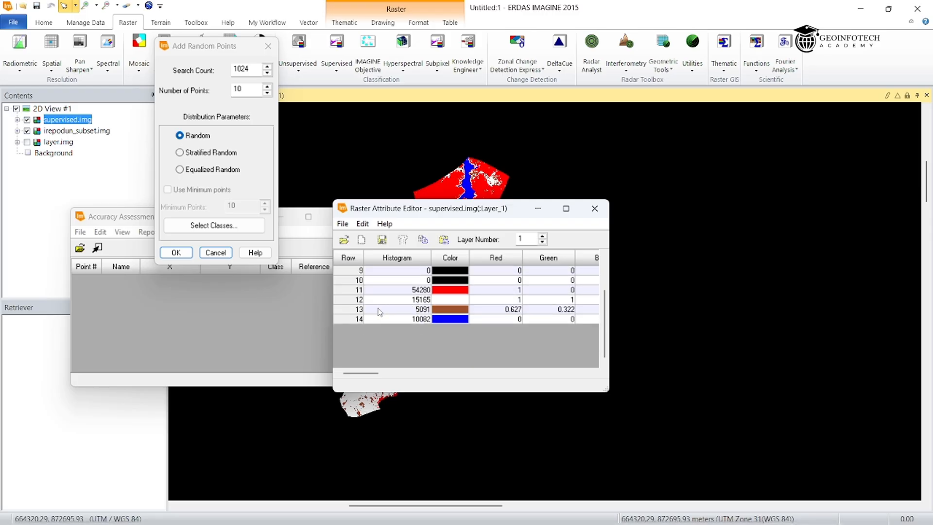
{"action": "left_click_drag", "start_coordinate": [343, 321], "coordinate": [346, 290]}
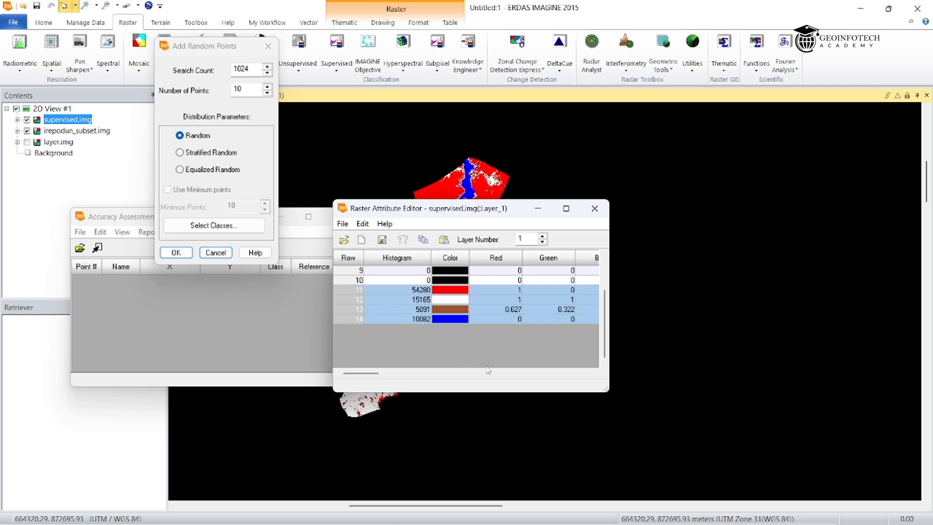
{"action": "left_click_drag", "start_coordinate": [361, 374], "coordinate": [499, 377]}
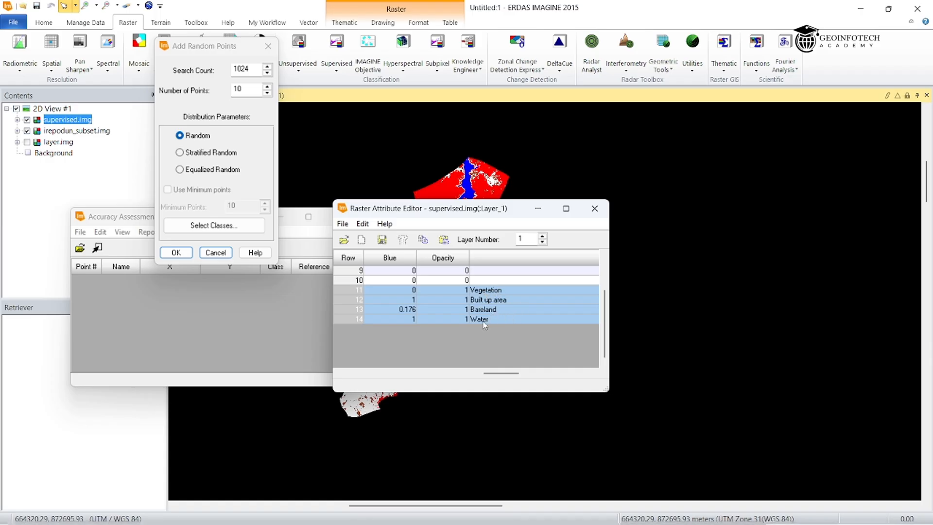
{"action": "left_click", "coordinate": [175, 252]}
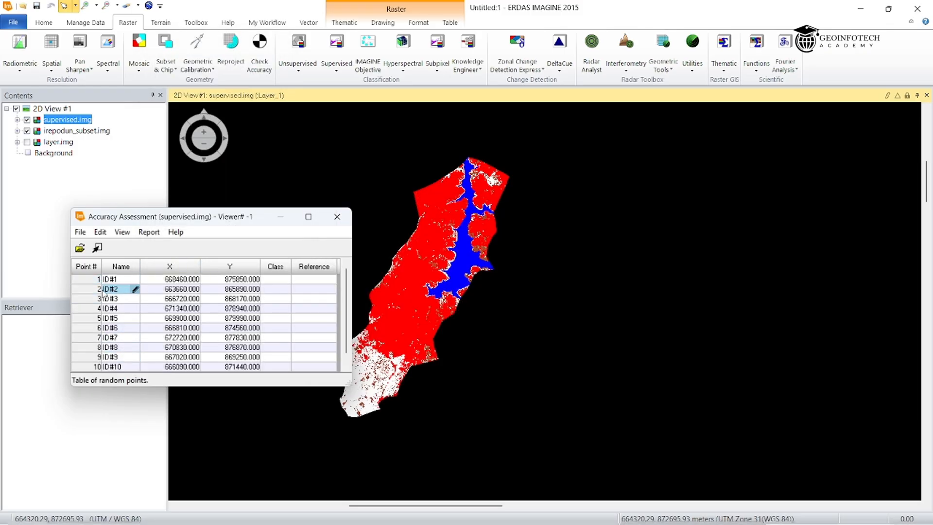
{"action": "left_click", "coordinate": [93, 367]}
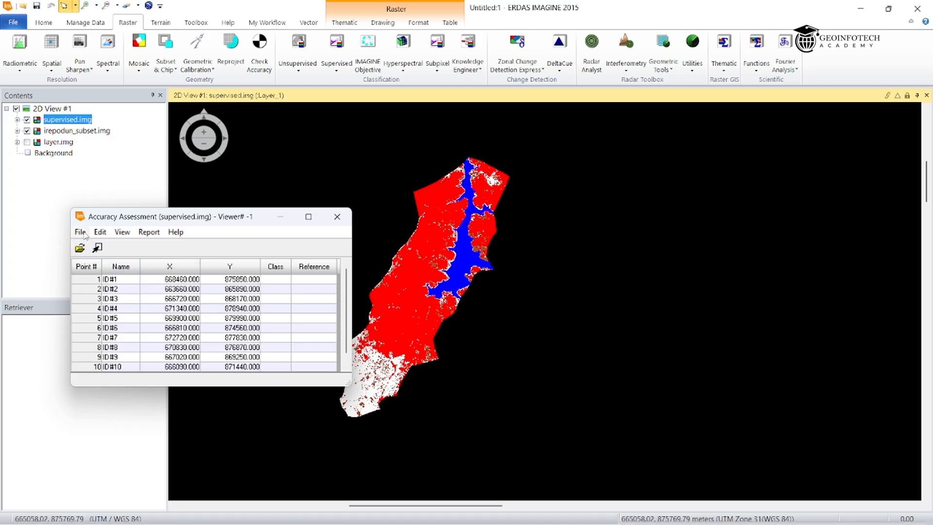
Step: Link the accuracy assessment to the 2D viewer showing the classified image and return to the assessment table
{"action": "left_click", "coordinate": [122, 231]}
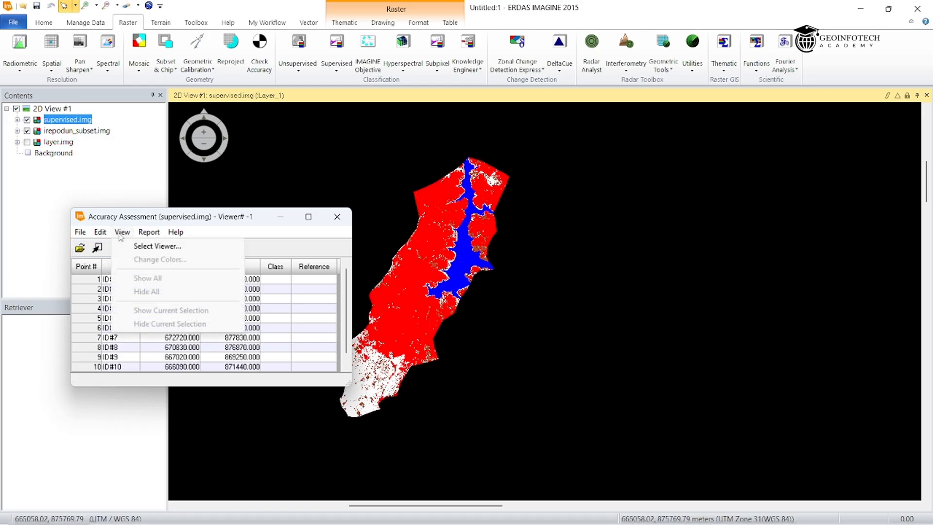
{"action": "left_click", "coordinate": [156, 246]}
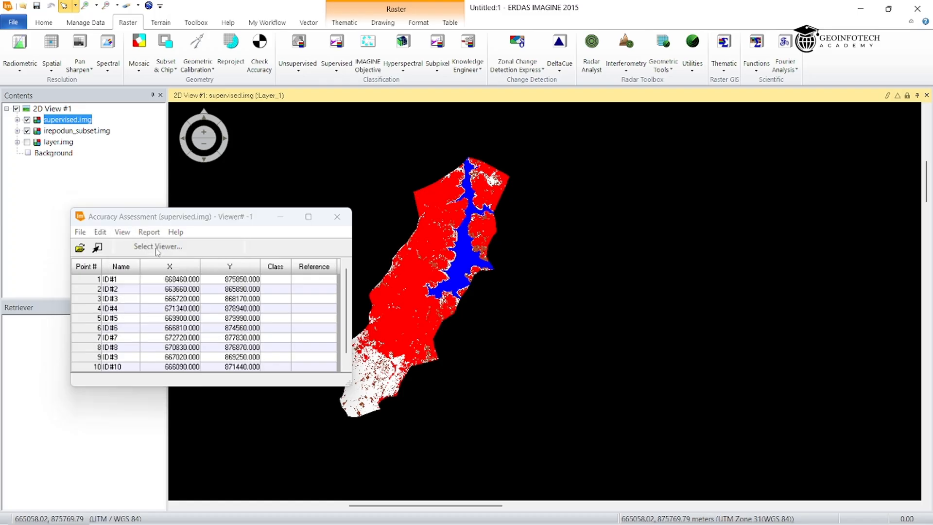
{"action": "left_click", "coordinate": [427, 258]}
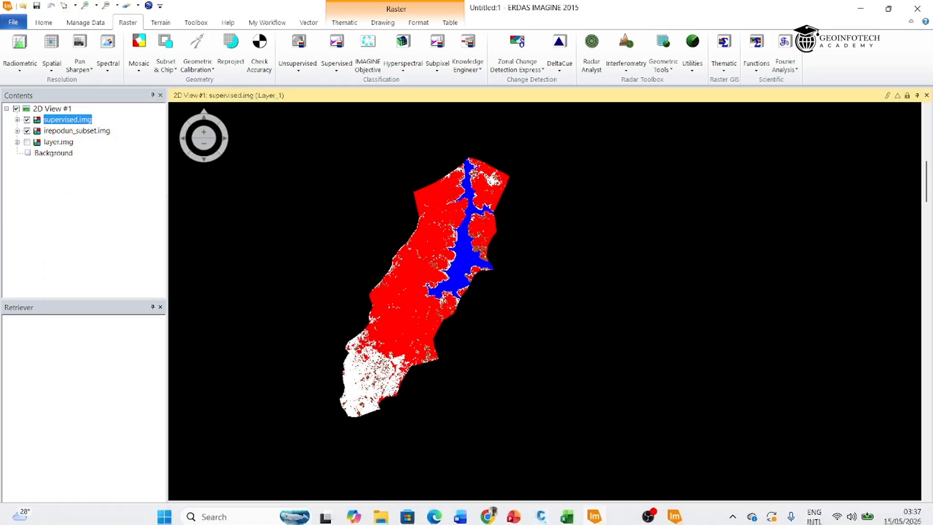
{"action": "left_click", "coordinate": [674, 516]}
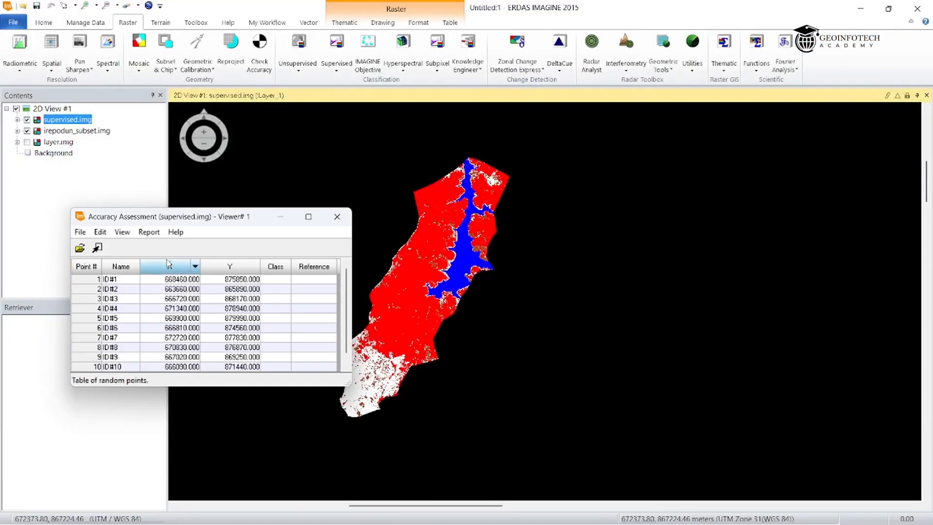
Step: Show all random points in the viewer and move the assessment window clear of the classified image
{"action": "left_click", "coordinate": [124, 233]}
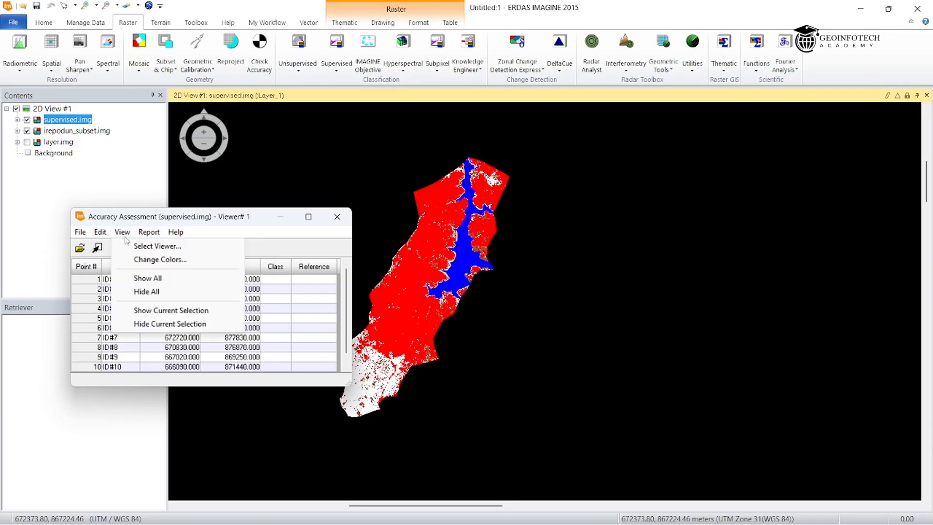
{"action": "left_click", "coordinate": [148, 278]}
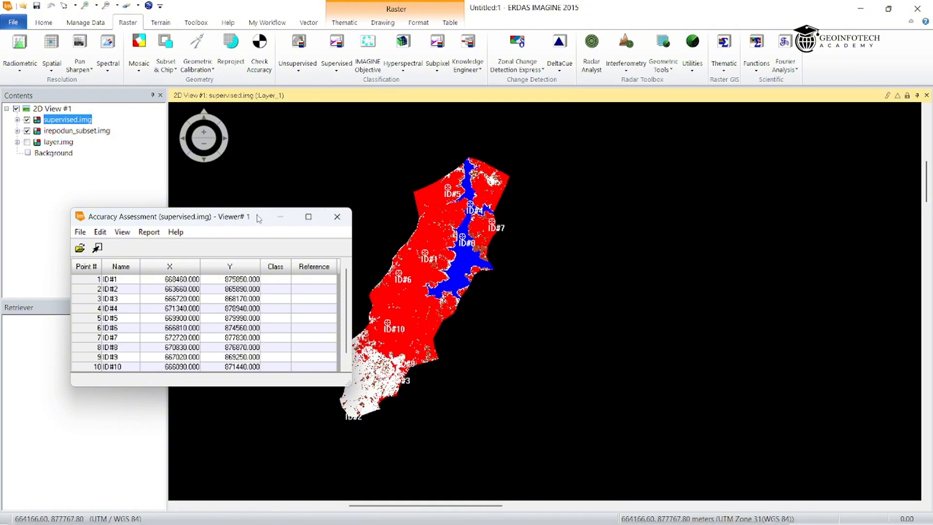
{"action": "left_click_drag", "start_coordinate": [266, 220], "coordinate": [215, 211]}
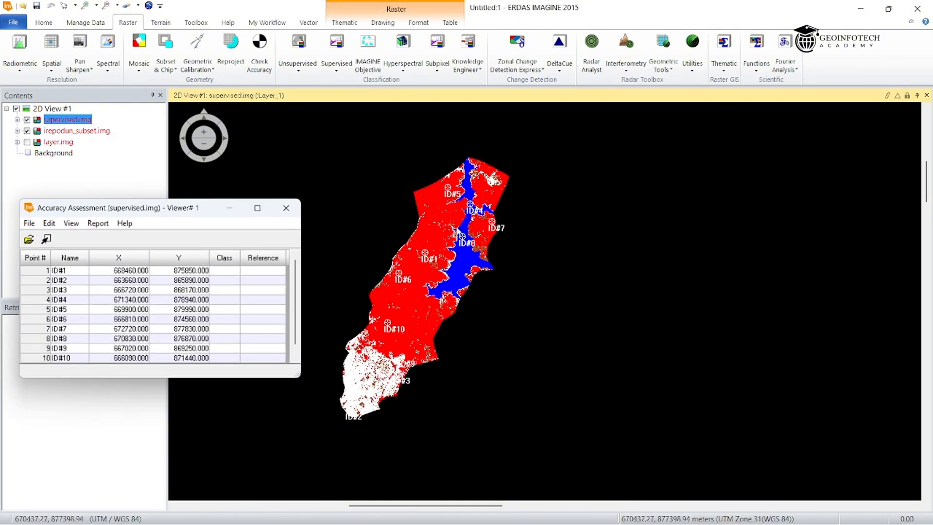
Step: Show the class values of the random points in the accuracy assessment table
{"action": "scroll", "coordinate": [423, 281], "scroll_direction": "up", "scroll_amount": 5}
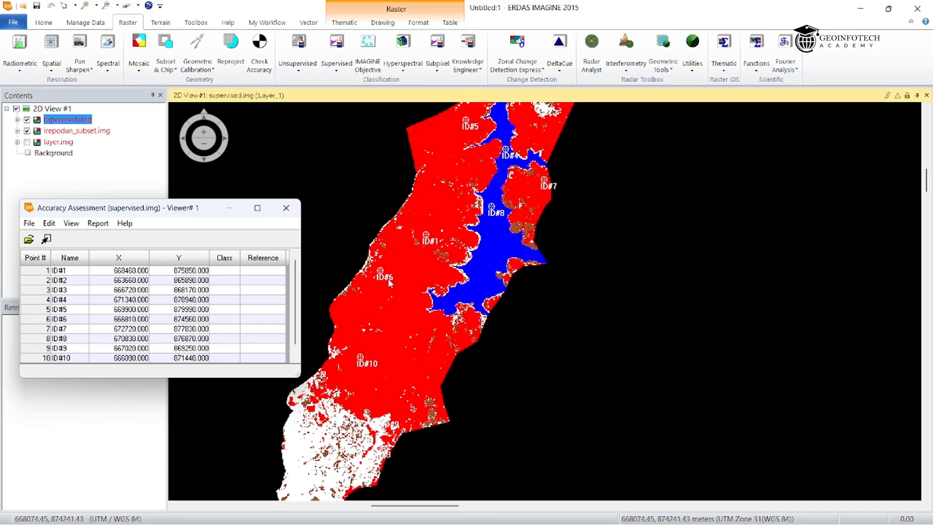
{"action": "left_click", "coordinate": [280, 270]}
{"action": "left_click", "coordinate": [245, 273]}
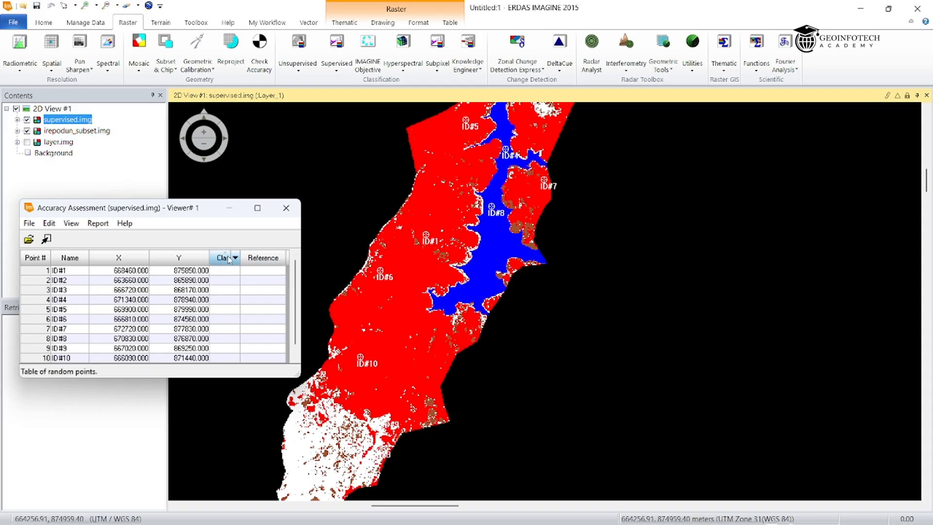
{"action": "left_click", "coordinate": [59, 225]}
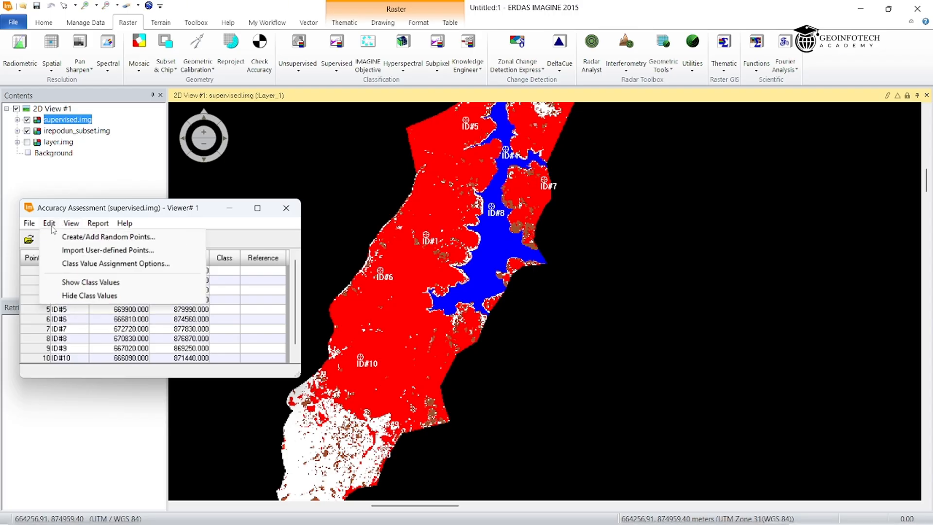
{"action": "left_click", "coordinate": [94, 283]}
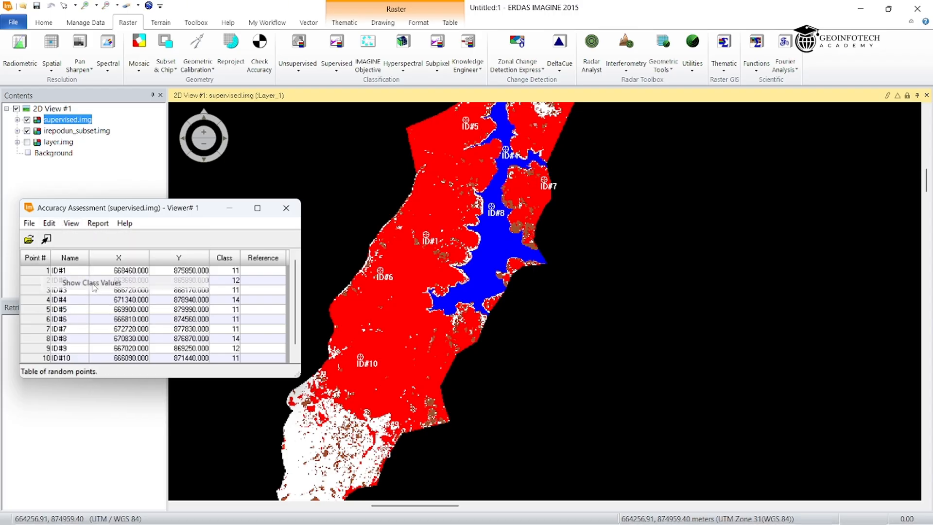
{"action": "left_click", "coordinate": [244, 271]}
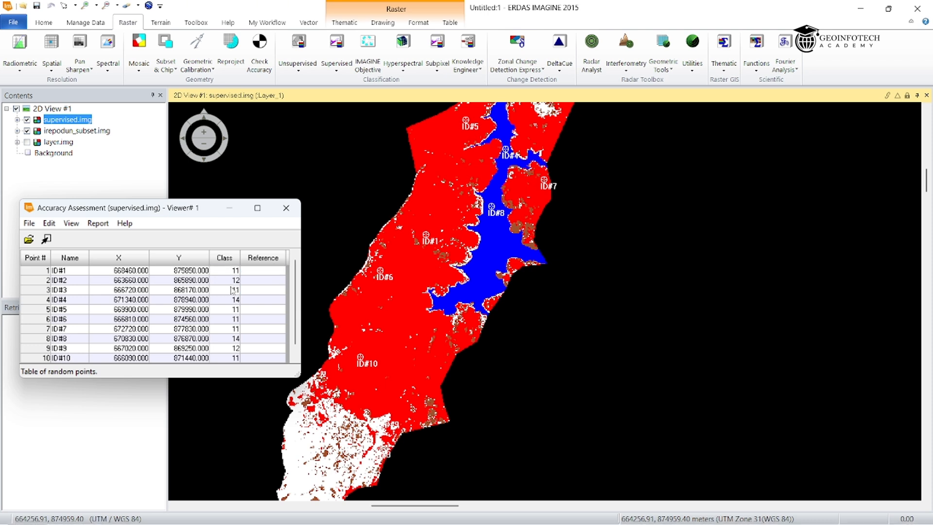
{"action": "left_click", "coordinate": [60, 281]}
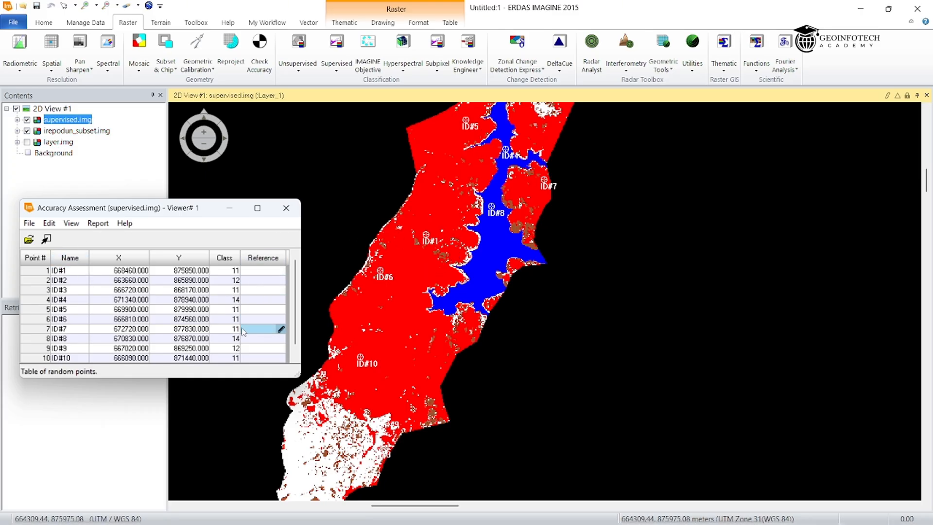
Step: Display the attribute table of supervised.img enlarged to check the classes in rows 11 to 14, and set the table to auto-hide
{"action": "right_click", "coordinate": [75, 121]}
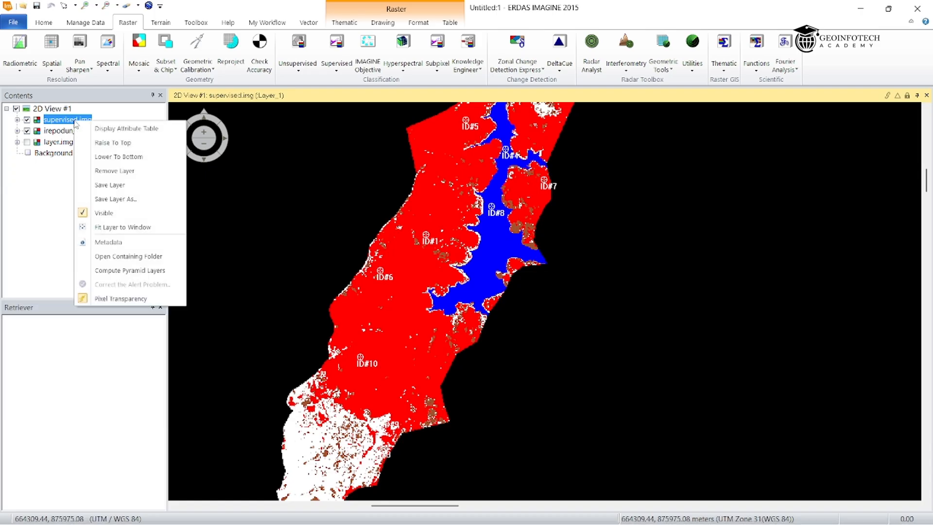
{"action": "left_click", "coordinate": [125, 129]}
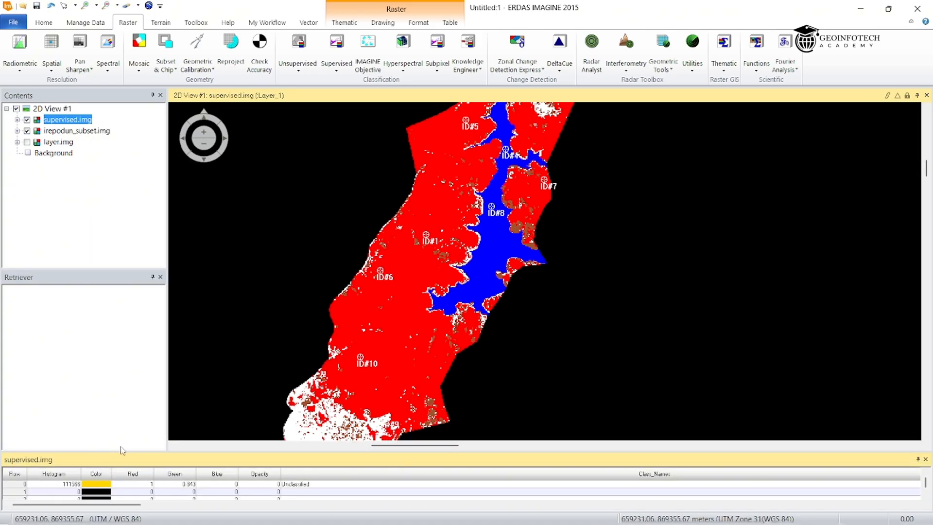
{"action": "left_click_drag", "start_coordinate": [122, 450], "coordinate": [123, 354]}
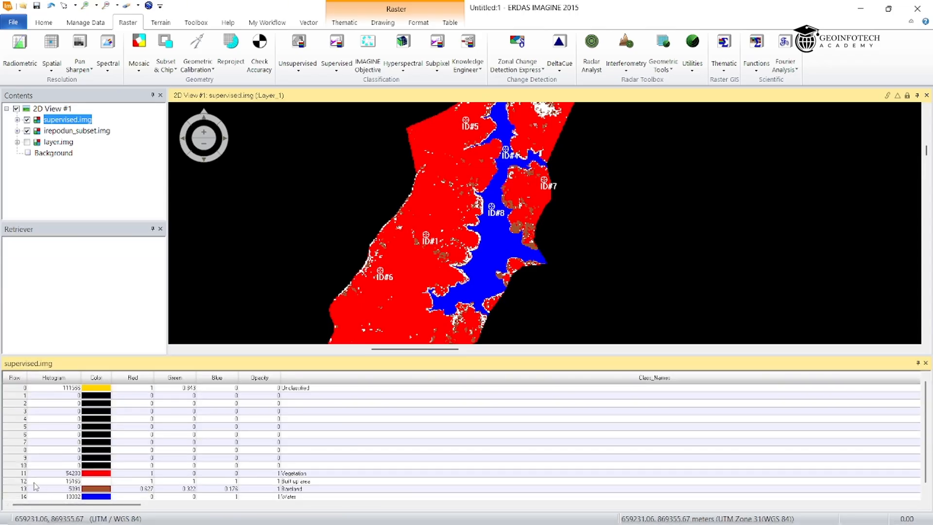
{"action": "left_click", "coordinate": [12, 474]}
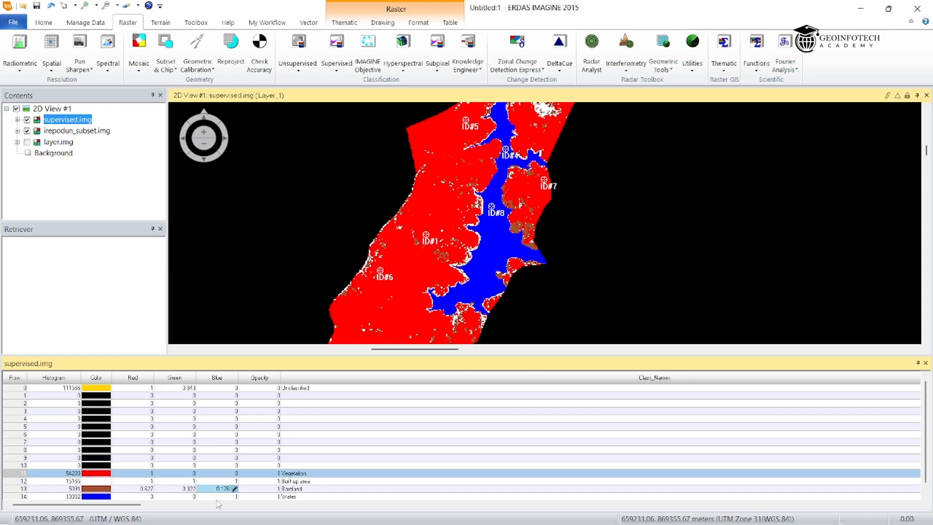
{"action": "left_click", "coordinate": [129, 489]}
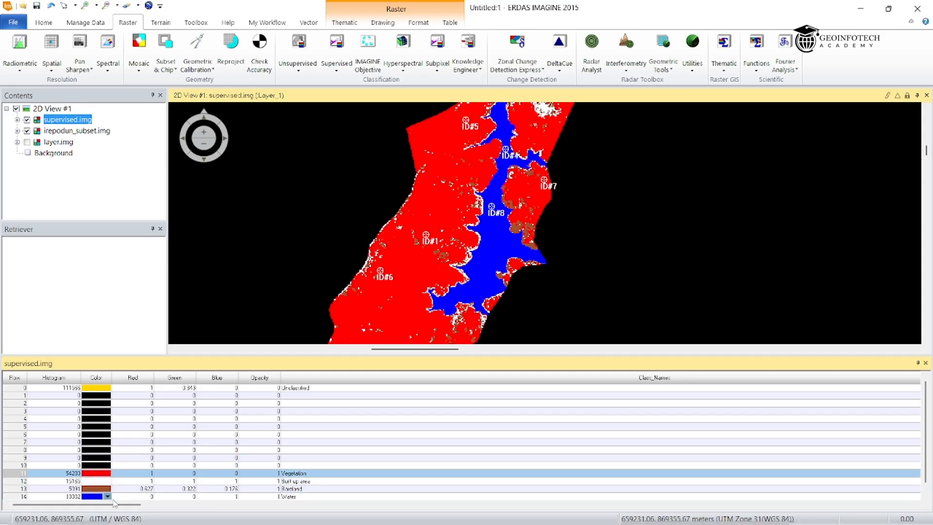
{"action": "left_click", "coordinate": [256, 481]}
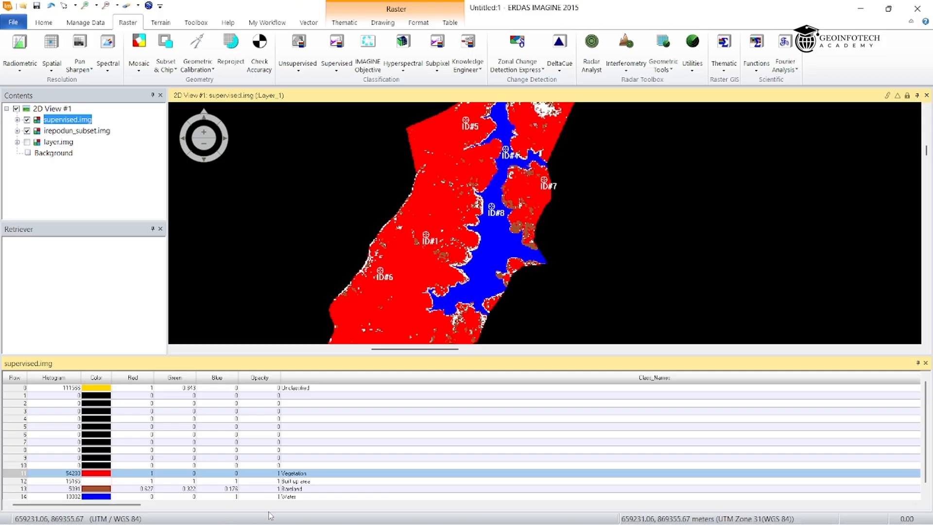
{"action": "left_click", "coordinate": [316, 497]}
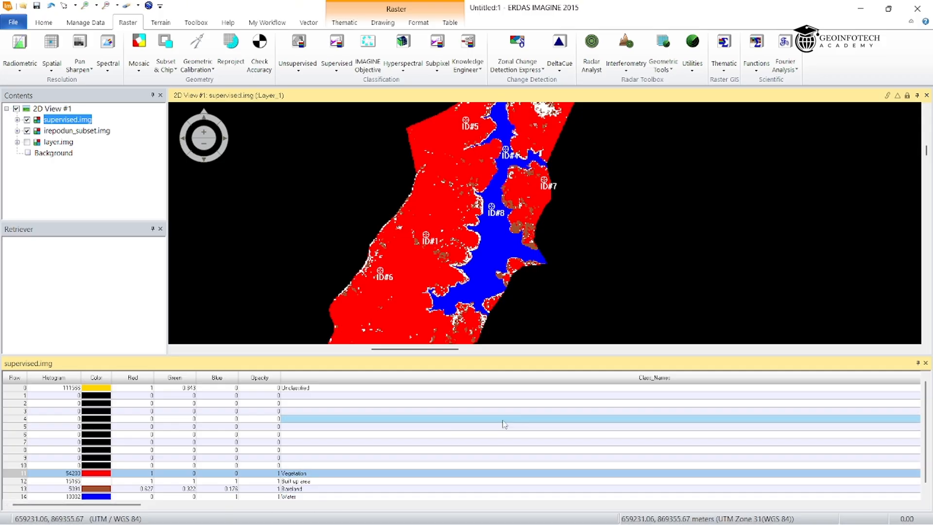
{"action": "left_click", "coordinate": [917, 363]}
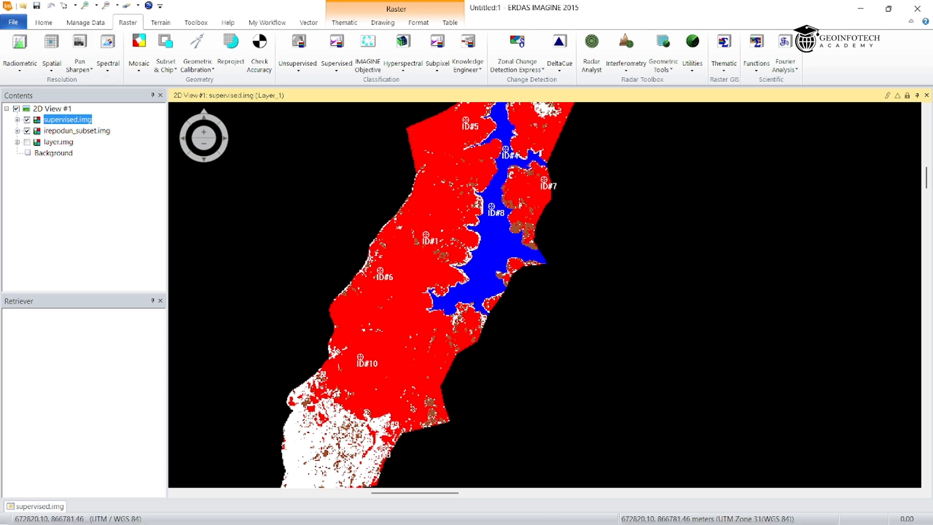
Step: Bring the accuracy assessment window back to the front and move it lower, clear of the layer list
{"action": "mouse_move", "coordinate": [601, 513]}
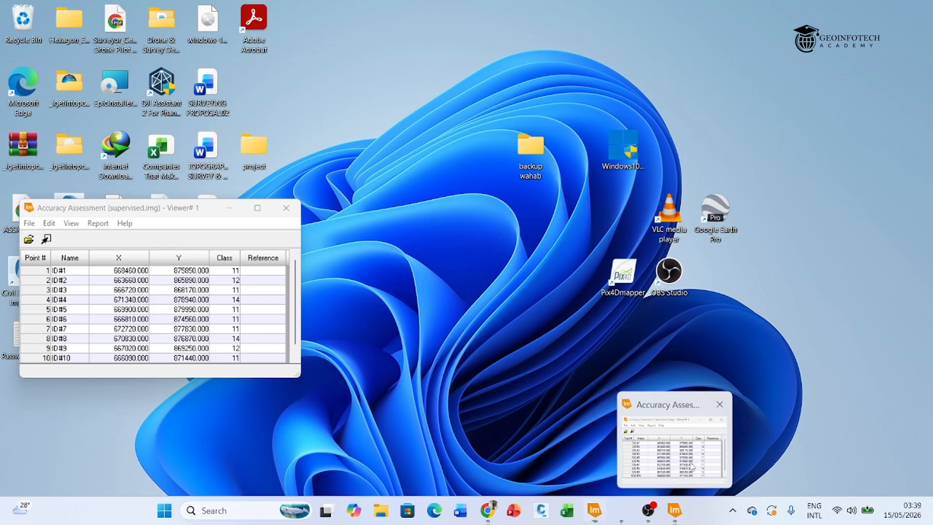
{"action": "left_click", "coordinate": [675, 451]}
{"action": "left_click_drag", "start_coordinate": [211, 208], "coordinate": [207, 296]}
{"action": "left_click", "coordinate": [256, 386]}
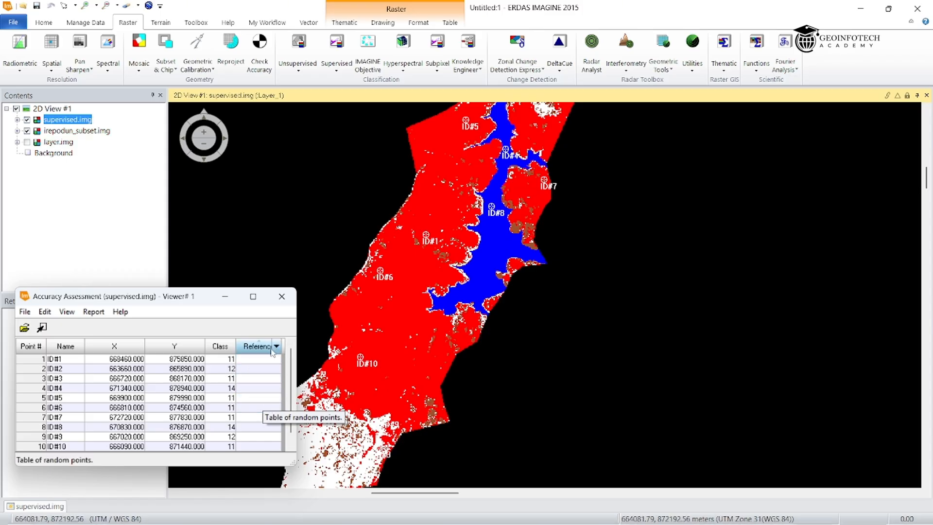
Step: Start the Inquire cursor on the classified image and place its crosshair on random point ID#1
{"action": "left_click", "coordinate": [48, 25]}
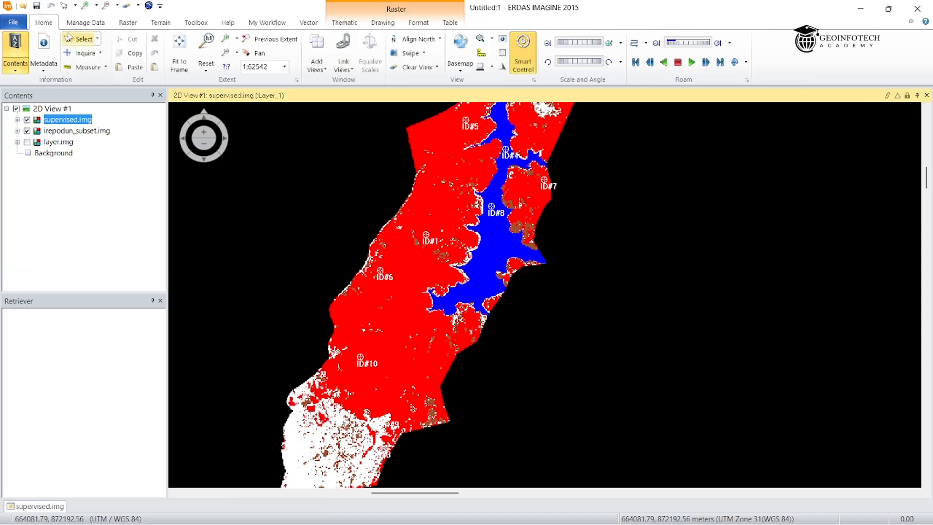
{"action": "left_click", "coordinate": [89, 53]}
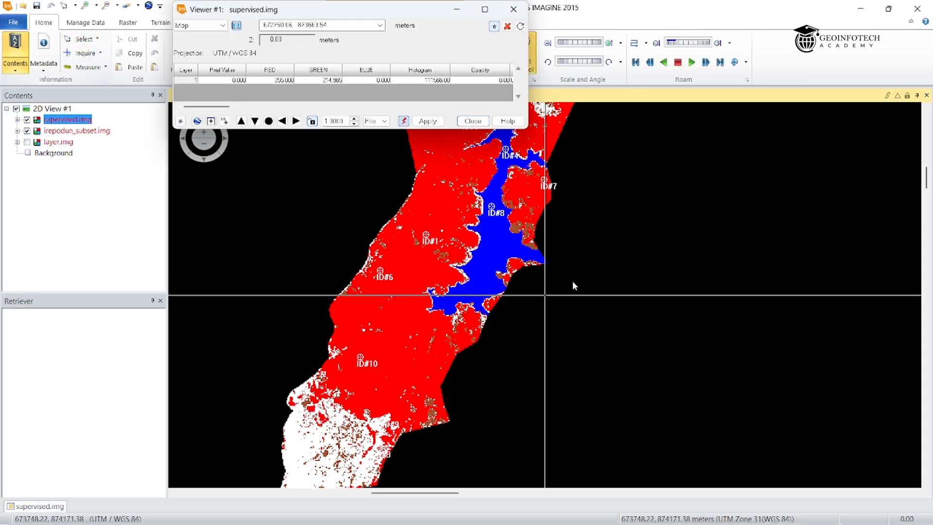
{"action": "left_click", "coordinate": [80, 38]}
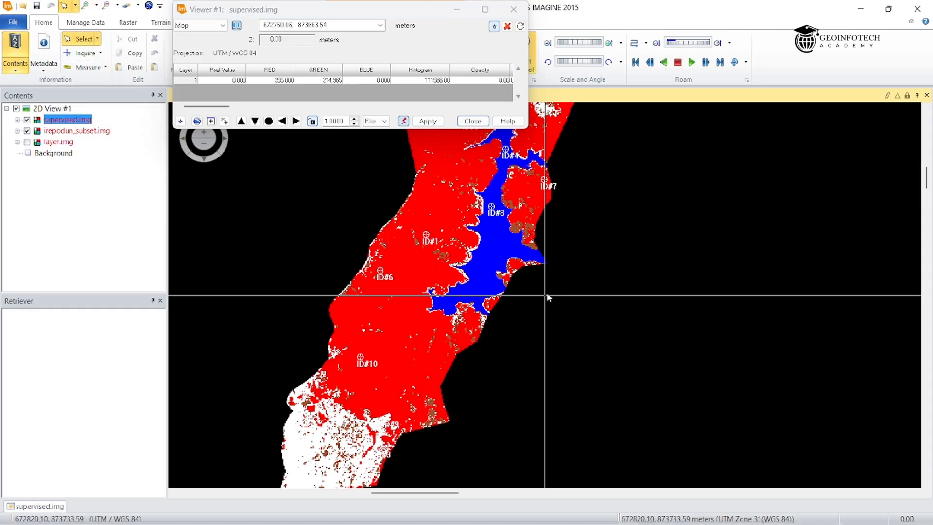
{"action": "left_click_drag", "start_coordinate": [547, 297], "coordinate": [428, 237]}
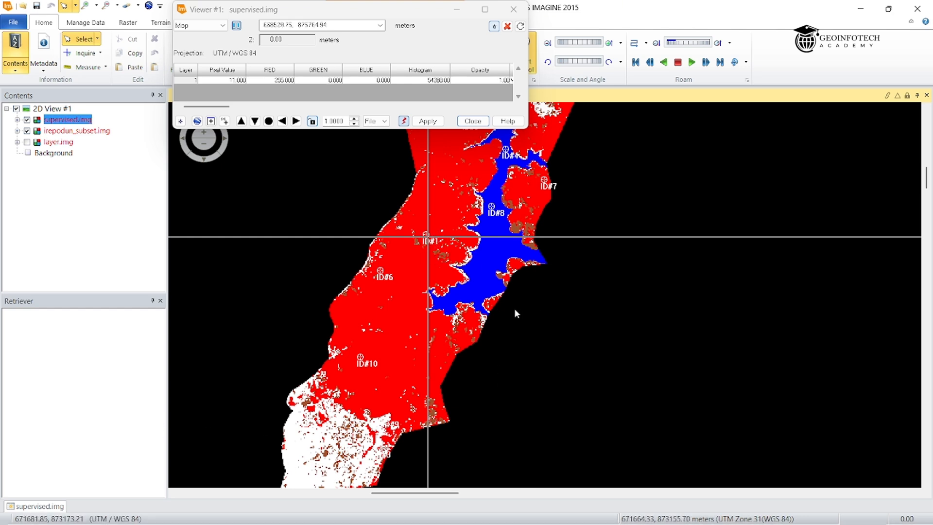
Step: Search Windows for "goog", launch Google Earth Pro and place its window beside the classified image
{"action": "mouse_move", "coordinate": [595, 522]}
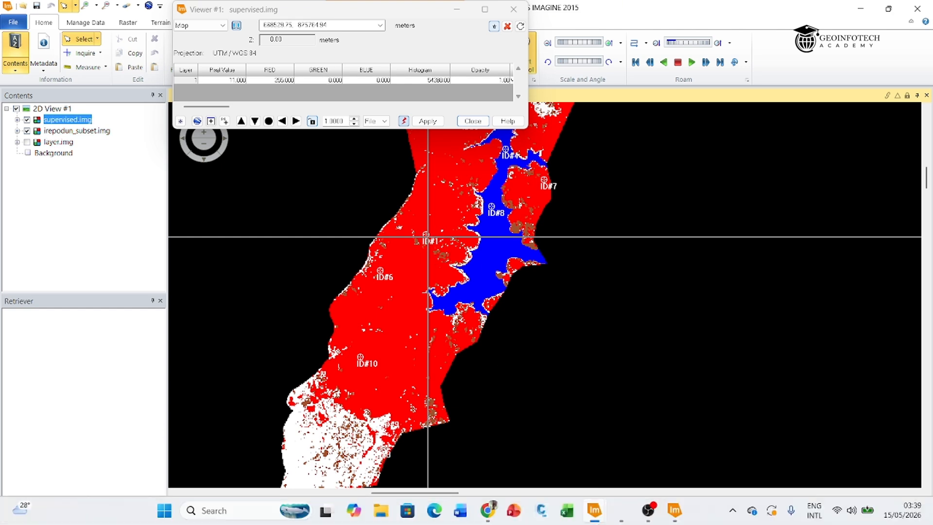
{"action": "mouse_move", "coordinate": [622, 514]}
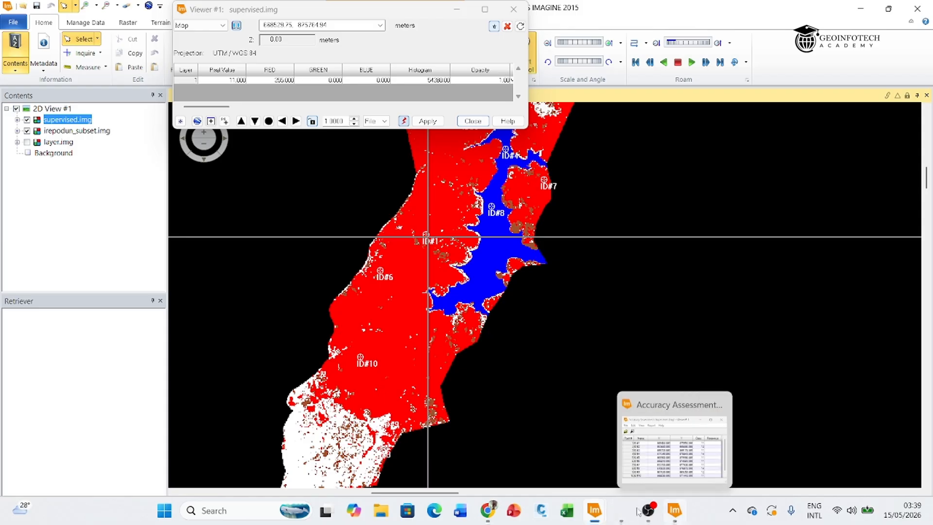
{"action": "left_click", "coordinate": [242, 512]}
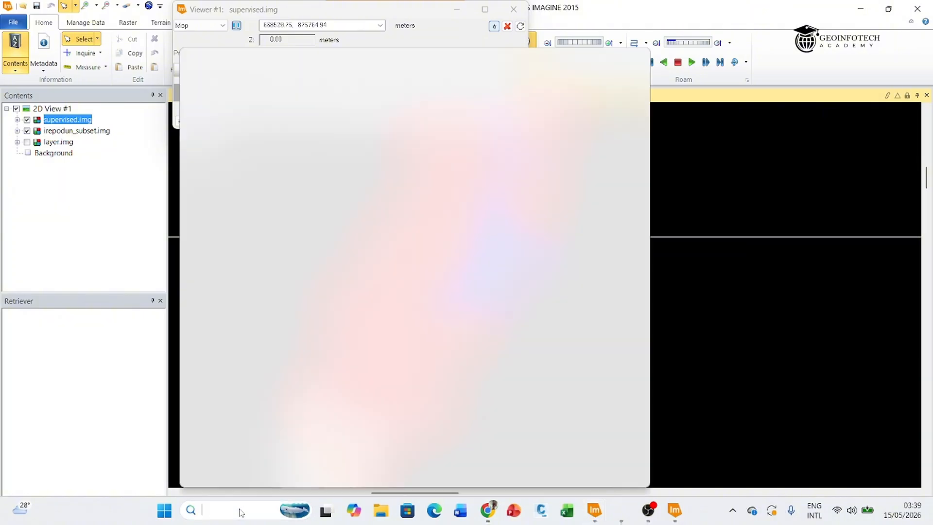
{"action": "type", "text": "goog"}
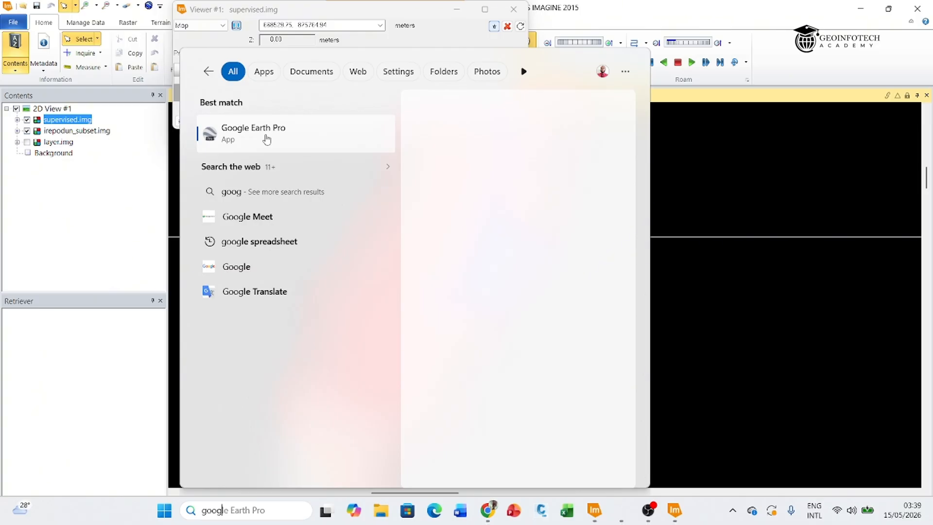
{"action": "left_click", "coordinate": [267, 140]}
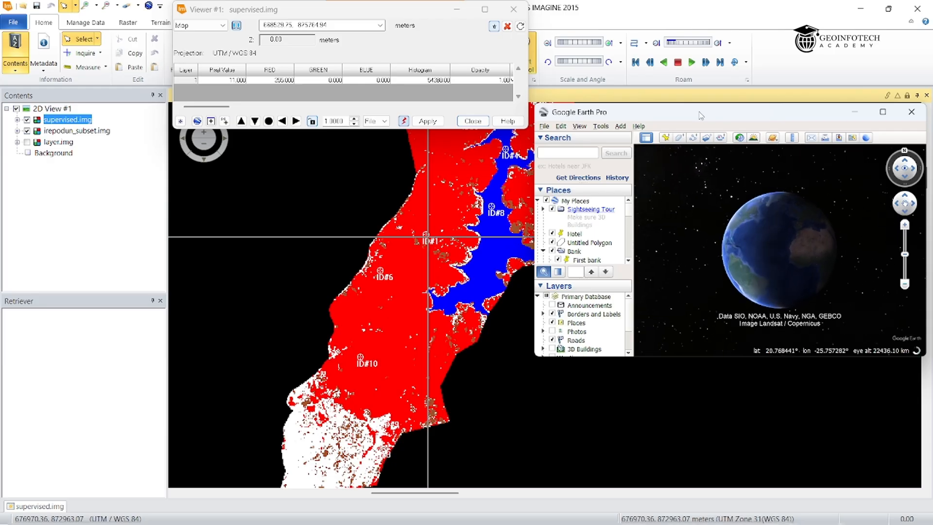
{"action": "left_click_drag", "start_coordinate": [717, 115], "coordinate": [731, 162]}
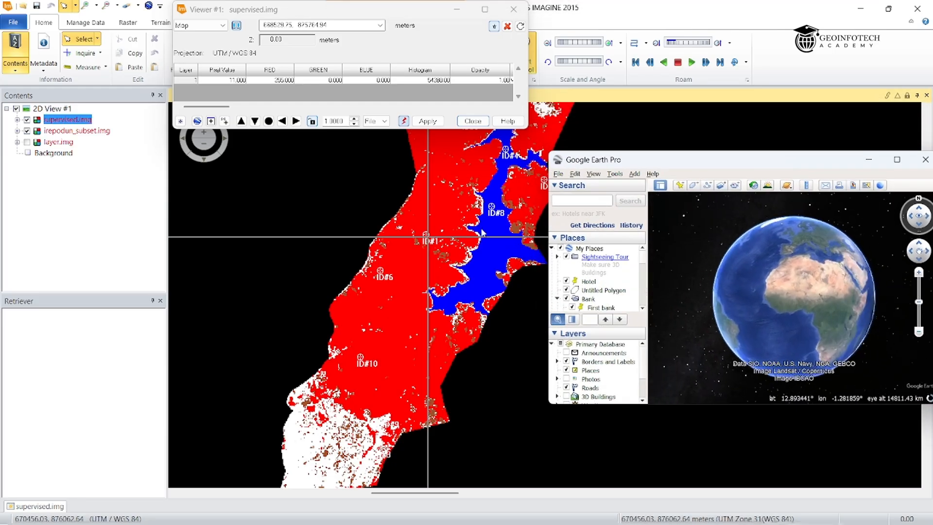
Step: Restore the accuracy assessment table beside the full classified image and select the row of point ID#1
{"action": "scroll", "coordinate": [453, 232], "scroll_direction": "down", "scroll_amount": 3}
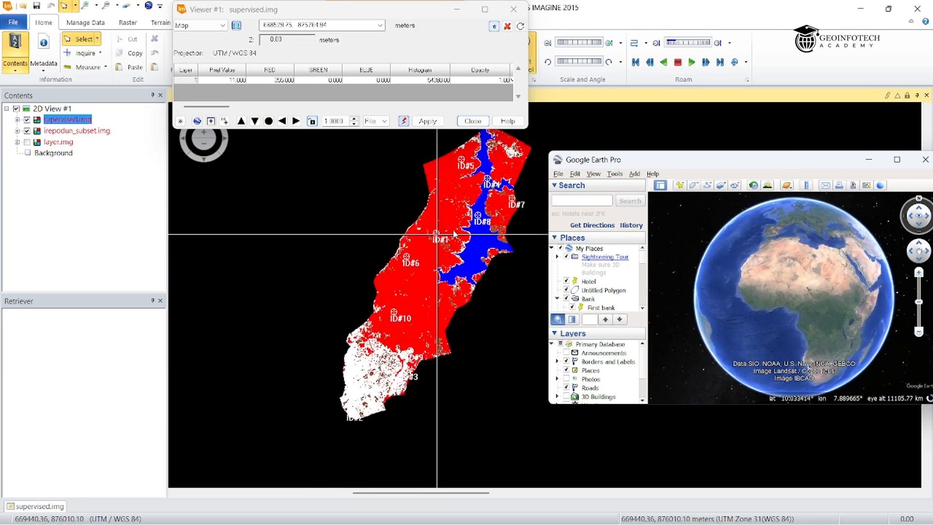
{"action": "scroll", "coordinate": [453, 233], "scroll_direction": "down", "scroll_amount": 2}
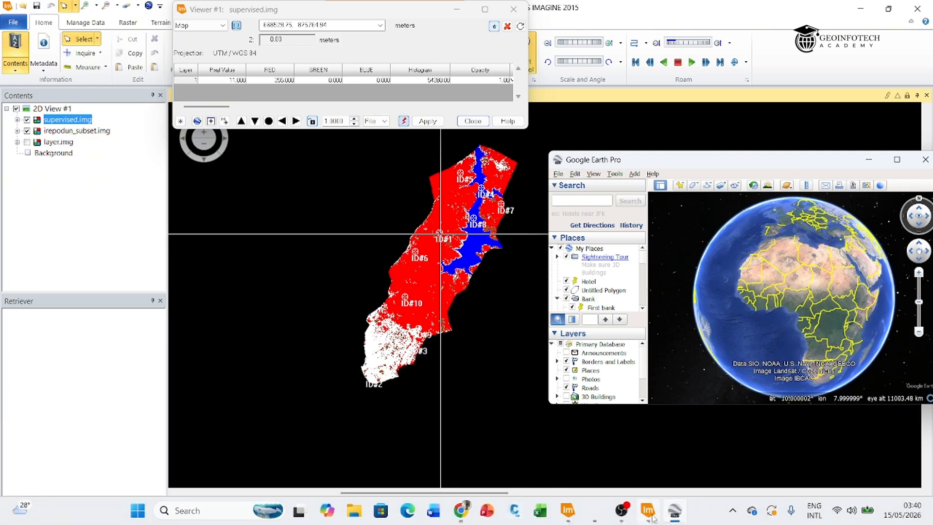
{"action": "left_click", "coordinate": [656, 406]}
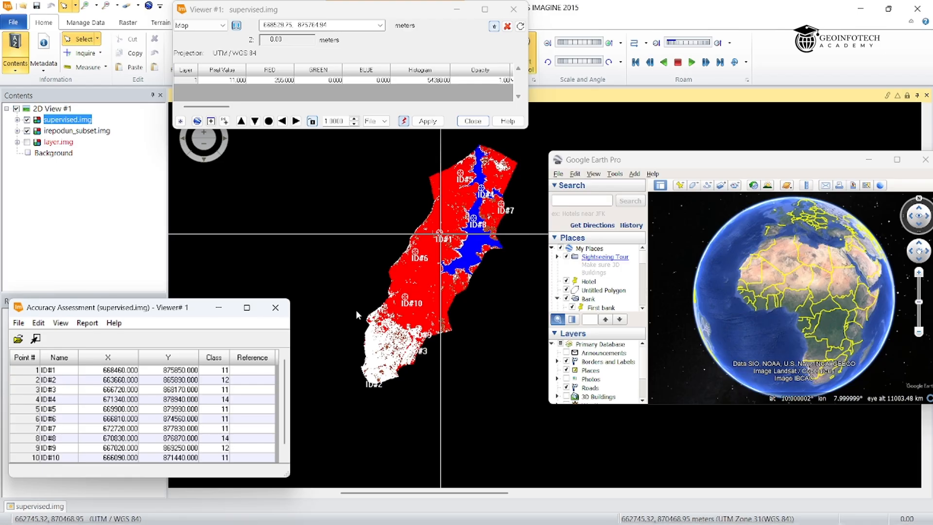
{"action": "left_click", "coordinate": [24, 370]}
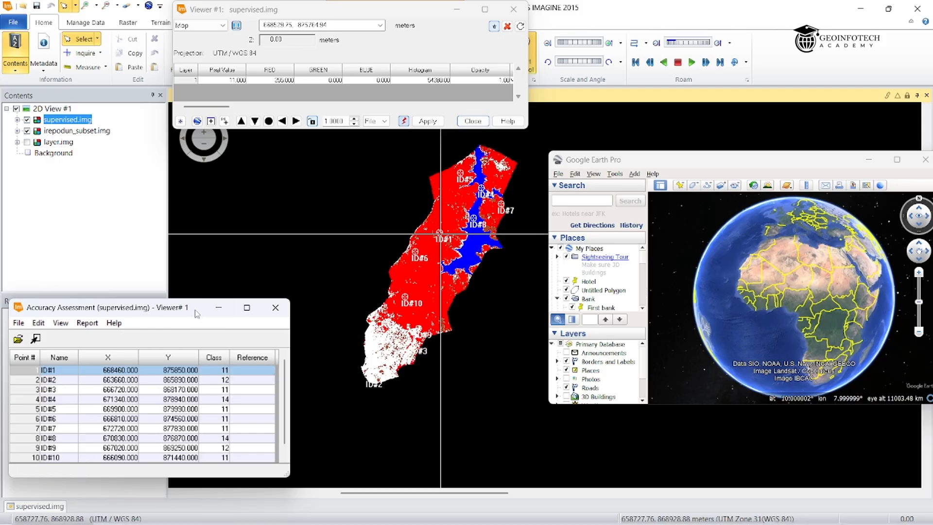
{"action": "left_click_drag", "start_coordinate": [200, 308], "coordinate": [187, 269]}
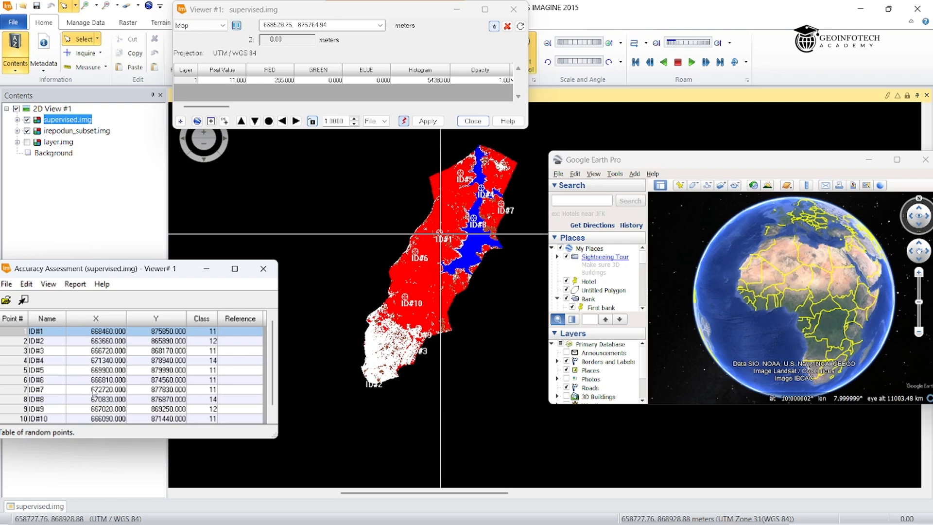
Step: Look up the class names in the supervised.img attribute table, hide it again and bring back the accuracy assessment table
{"action": "left_click", "coordinate": [30, 507]}
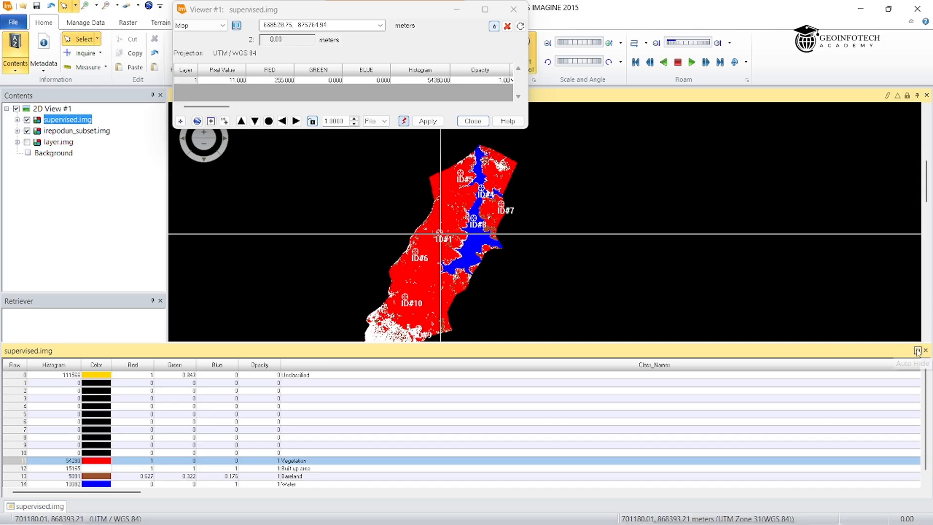
{"action": "left_click", "coordinate": [96, 273]}
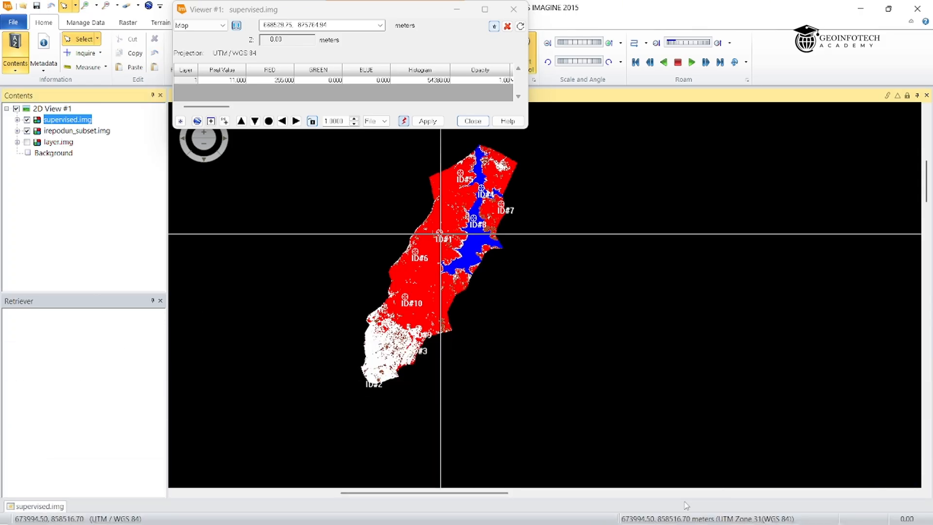
{"action": "mouse_move", "coordinate": [601, 510]}
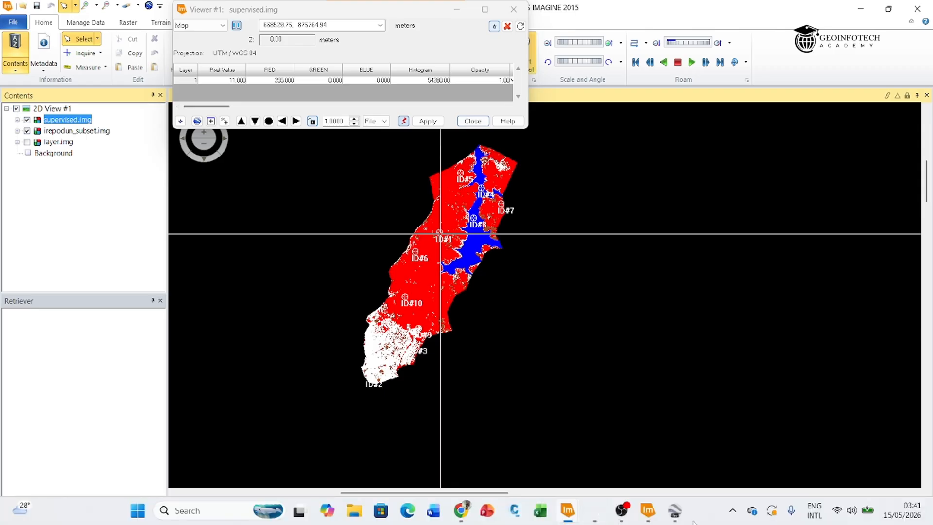
{"action": "mouse_move", "coordinate": [656, 517]}
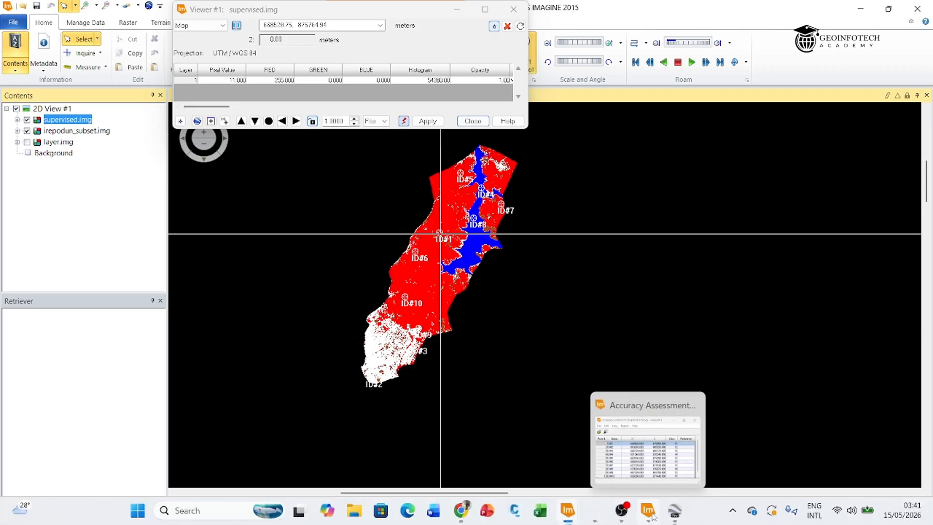
{"action": "left_click", "coordinate": [639, 411]}
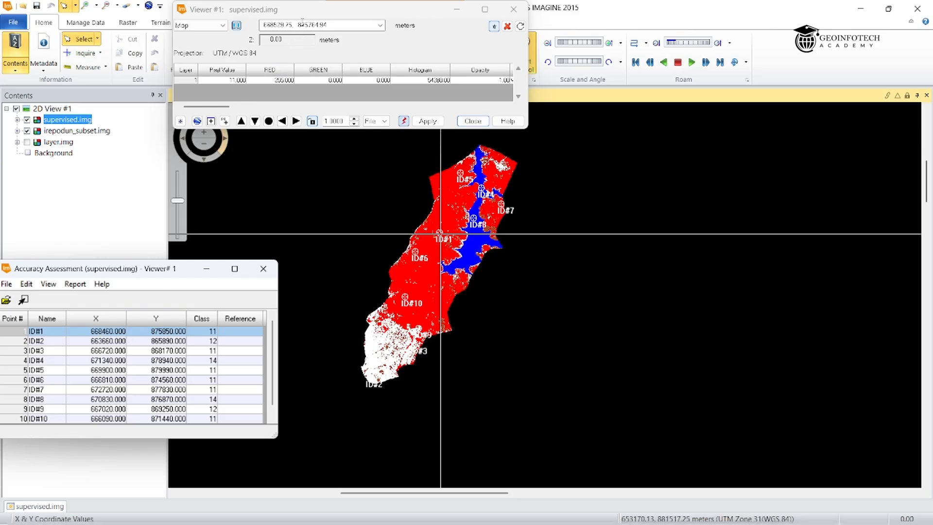
Step: Split the Inquire cursor coordinates into separate X and Y fields and set X to 668460.000
{"action": "left_click", "coordinate": [236, 27]}
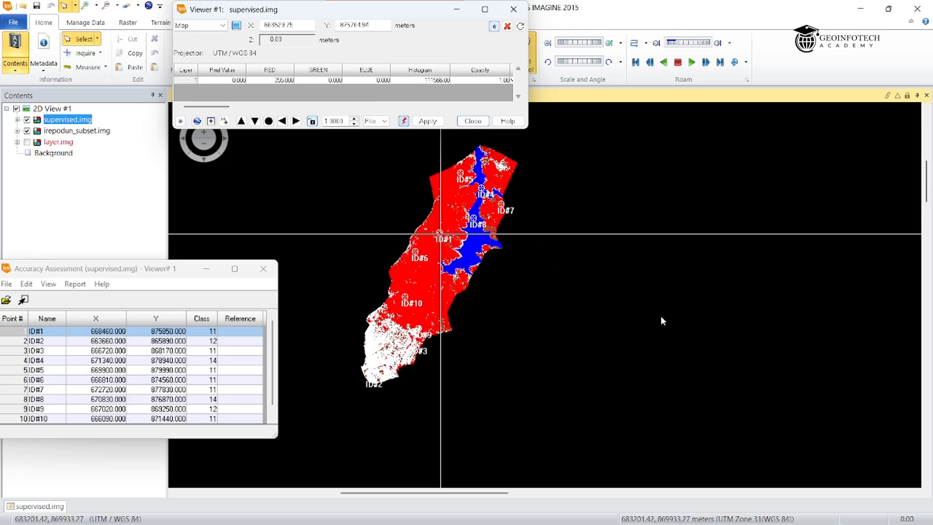
{"action": "left_click", "coordinate": [301, 24]}
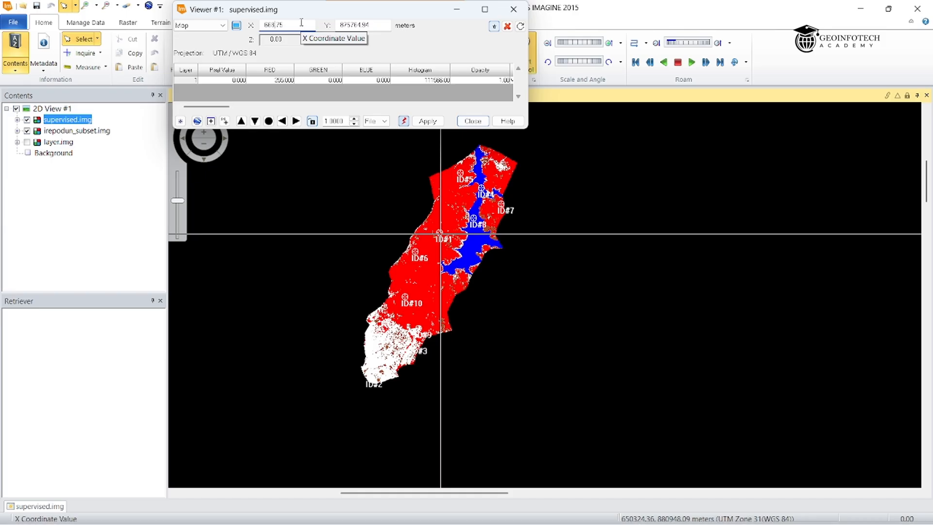
{"action": "type", "text": "4"}
{"action": "key", "text": "BackSpace"}
{"action": "key", "text": "BackSpace"}
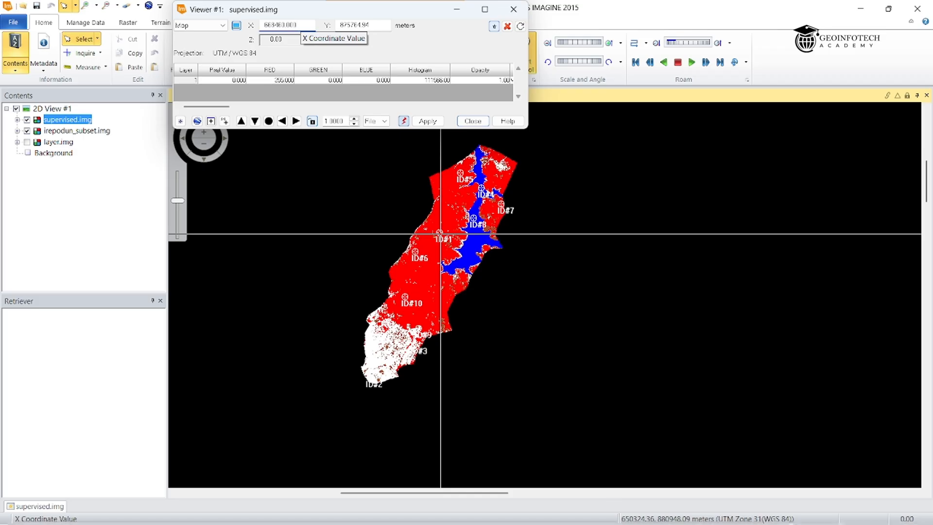
Step: Set the Inquire cursor's Y coordinate to 875850.000 and apply it to move the crosshair onto point ID#1
{"action": "left_click", "coordinate": [360, 25]}
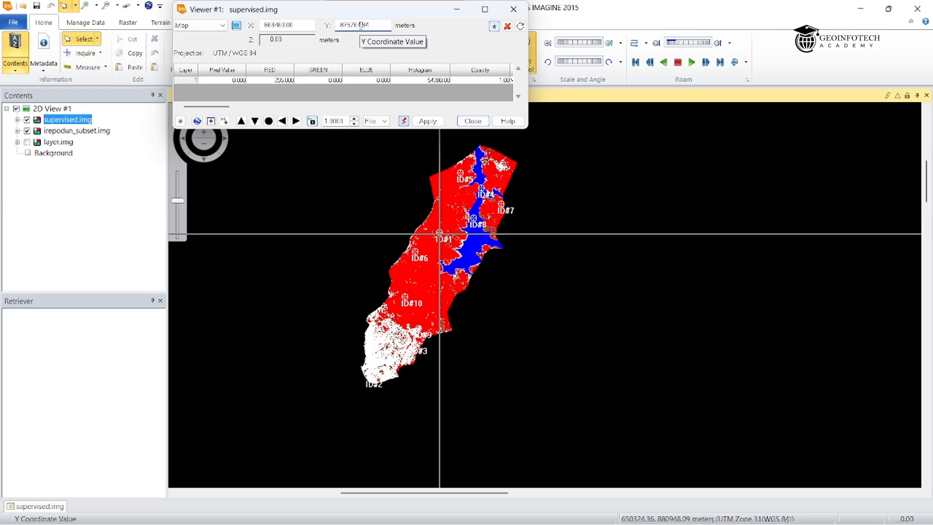
{"action": "key", "text": "BackSpace"}
{"action": "key", "text": "BackSpace"}
{"action": "key", "text": "BackSpace"}
{"action": "key", "text": "BackSpace"}
{"action": "type", "text": "4"}
{"action": "type", "text": "0"}
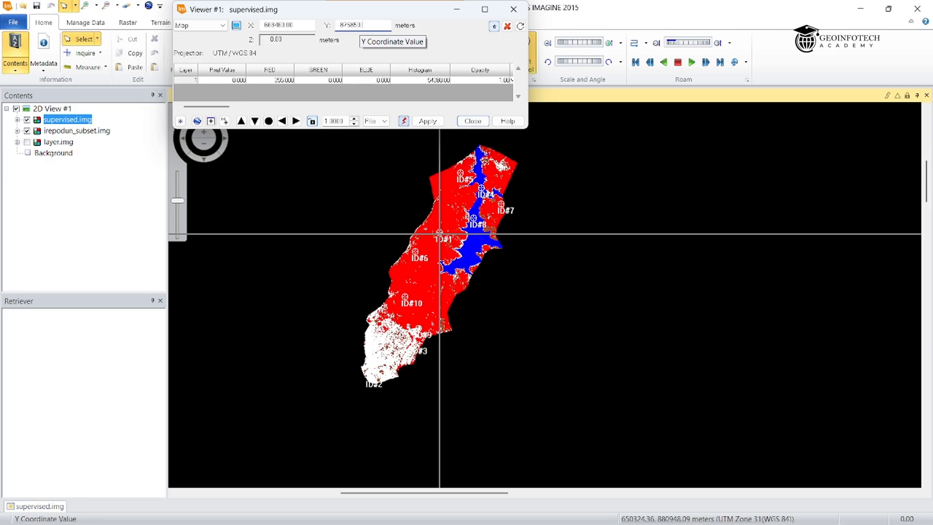
{"action": "type", "text": "00"}
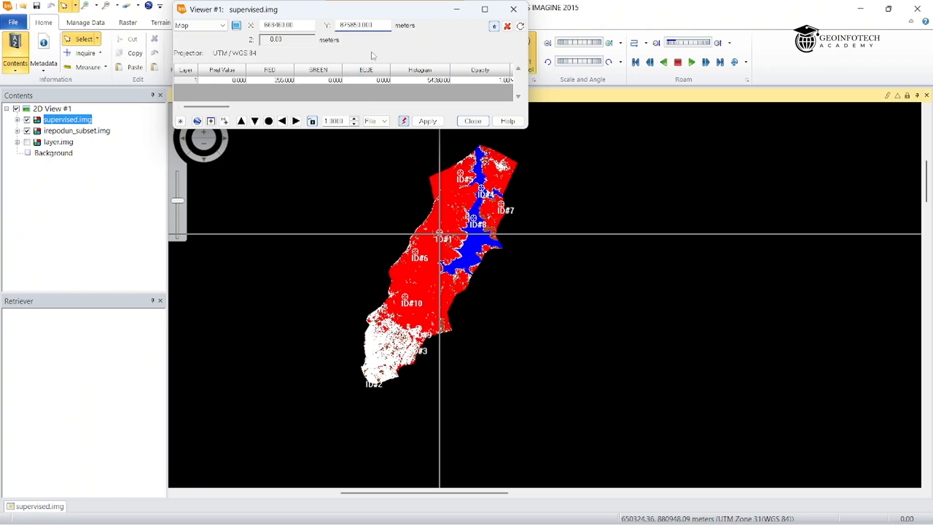
{"action": "key", "text": "Return"}
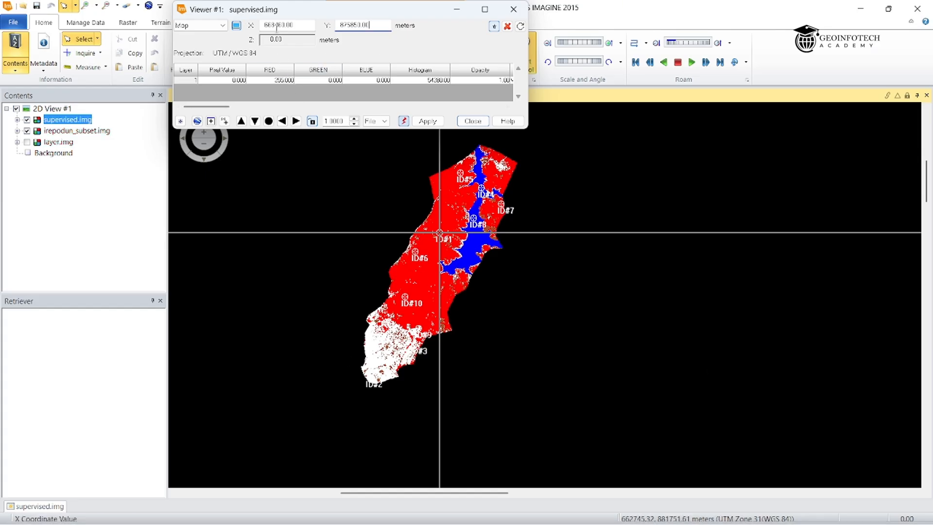
Step: Recombine the cursor coordinates into one field, change the coordinate type to Lat/Lon and copy the resulting coordinate pair
{"action": "left_click", "coordinate": [236, 26]}
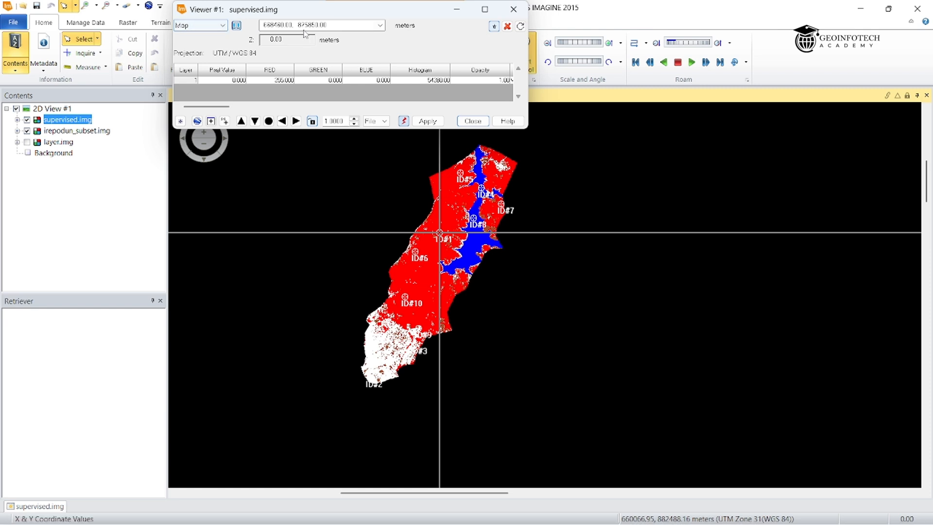
{"action": "left_click", "coordinate": [222, 26]}
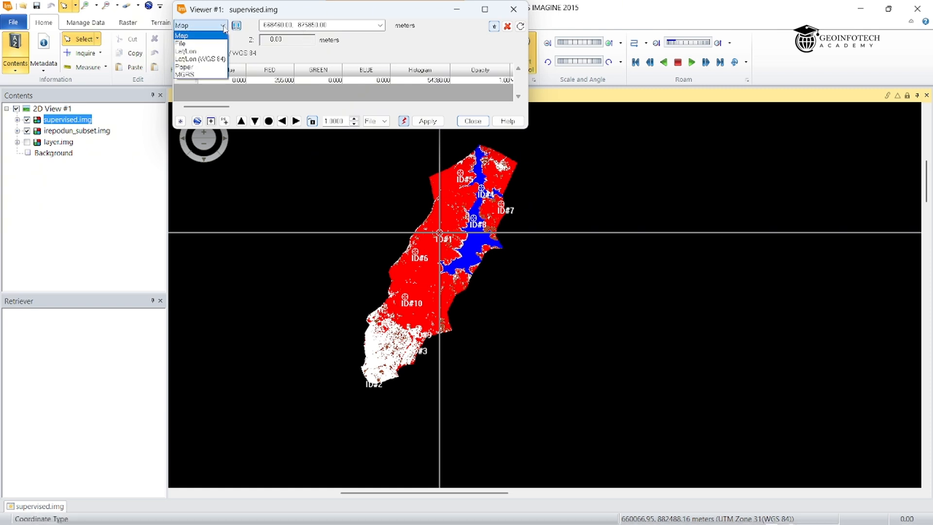
{"action": "left_click", "coordinate": [190, 51]}
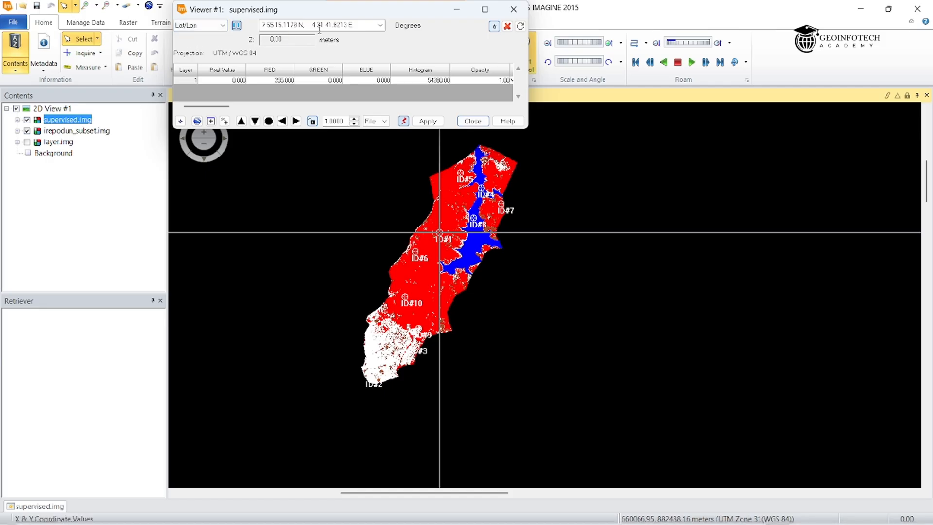
{"action": "left_click_drag", "start_coordinate": [355, 25], "coordinate": [331, 27]}
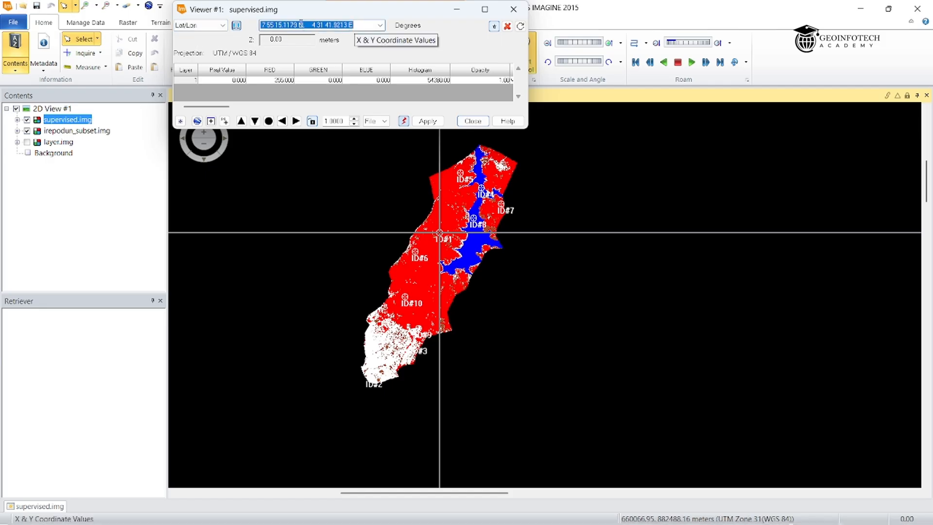
{"action": "right_click", "coordinate": [283, 25]}
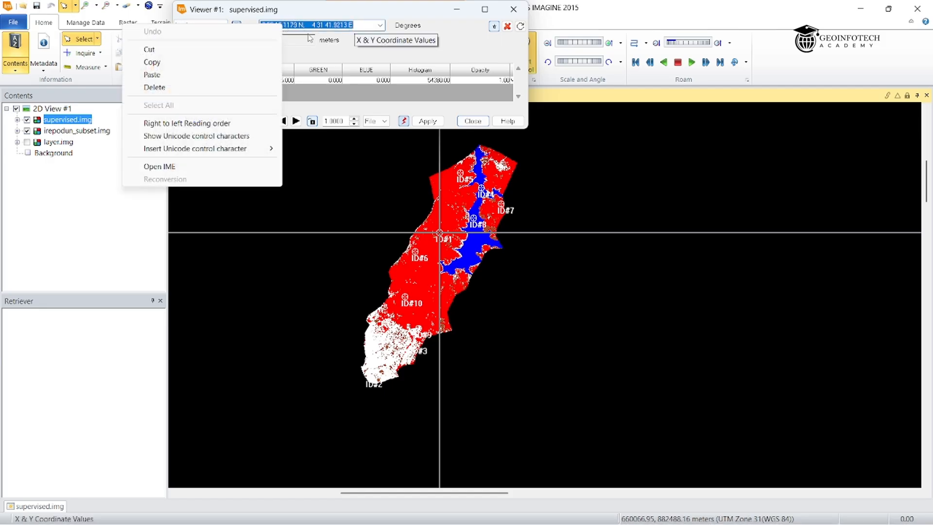
{"action": "left_click", "coordinate": [162, 62]}
Step: Switch to Google Earth Pro, search for the copied coordinates 7 55 15.1179 N, 4 31 41.9213 E and examine the land cover at the placemark
{"action": "mouse_move", "coordinate": [723, 519]}
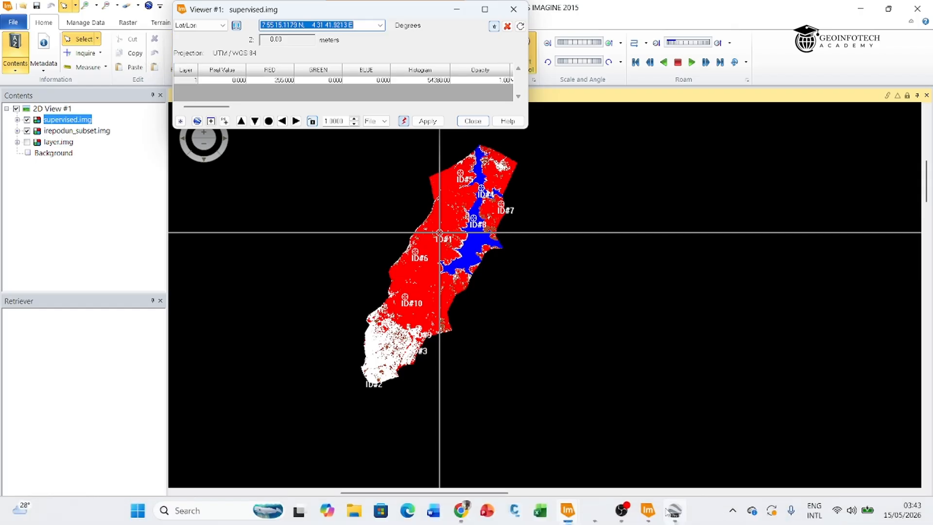
{"action": "mouse_move", "coordinate": [673, 510]}
{"action": "left_click", "coordinate": [675, 449]}
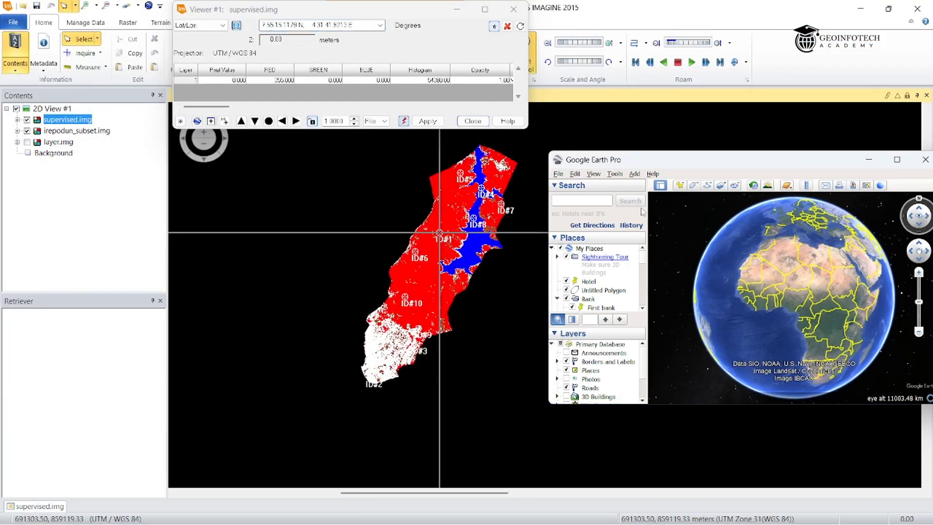
{"action": "right_click", "coordinate": [579, 201]}
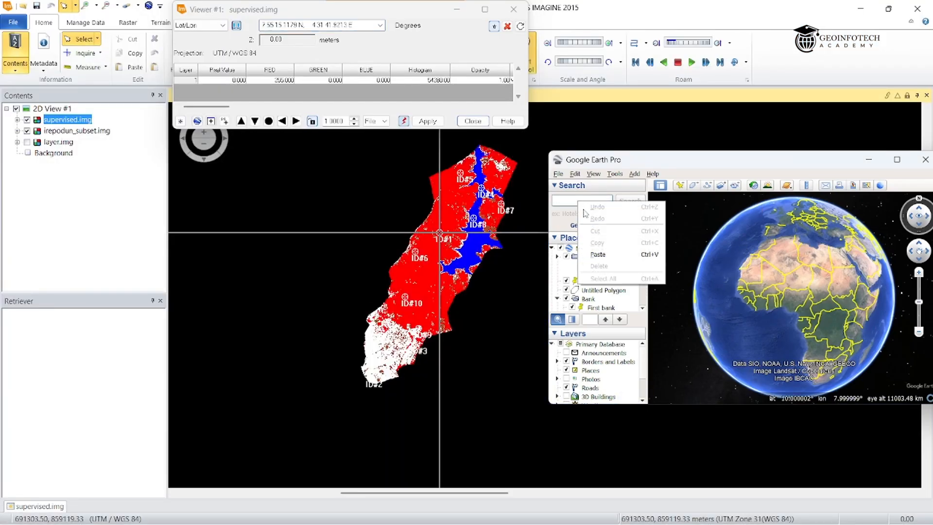
{"action": "left_click", "coordinate": [597, 253]}
{"action": "left_click", "coordinate": [627, 202]}
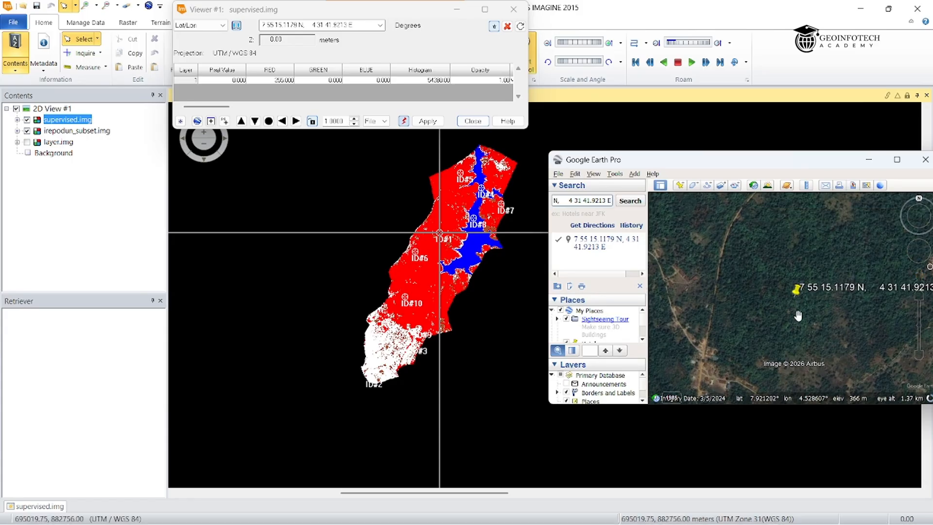
{"action": "scroll", "coordinate": [800, 307], "scroll_direction": "up", "scroll_amount": 3}
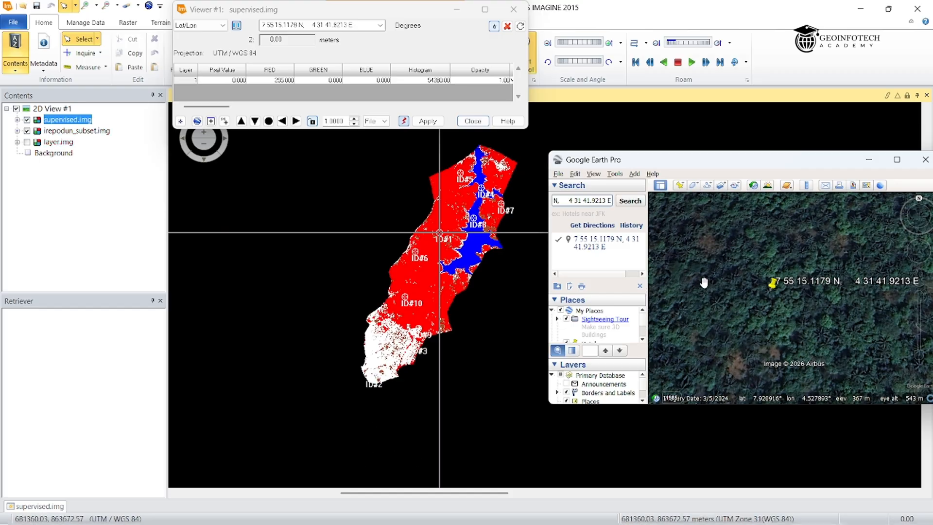
Step: Check the class of point ID#1 in the accuracy assessment table against the class names in the supervised.img attribute table
{"action": "mouse_move", "coordinate": [543, 517]}
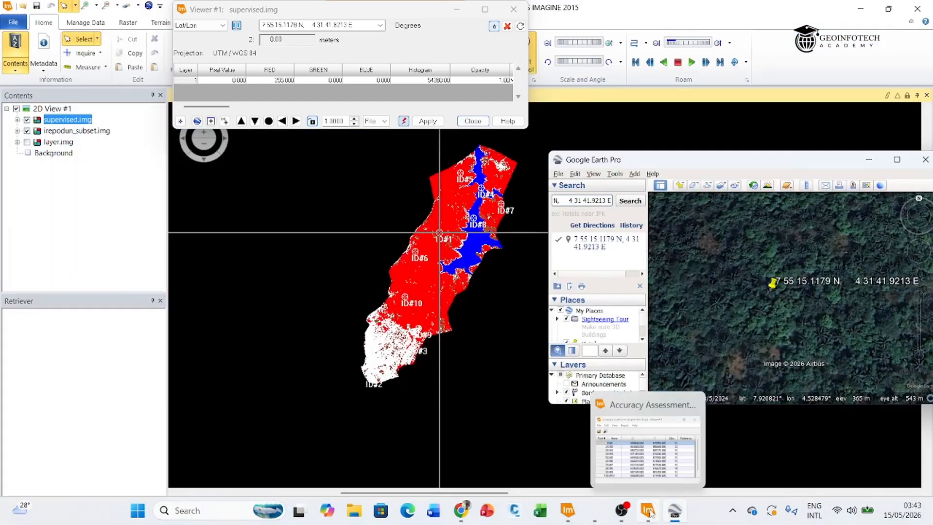
{"action": "left_click", "coordinate": [649, 512]}
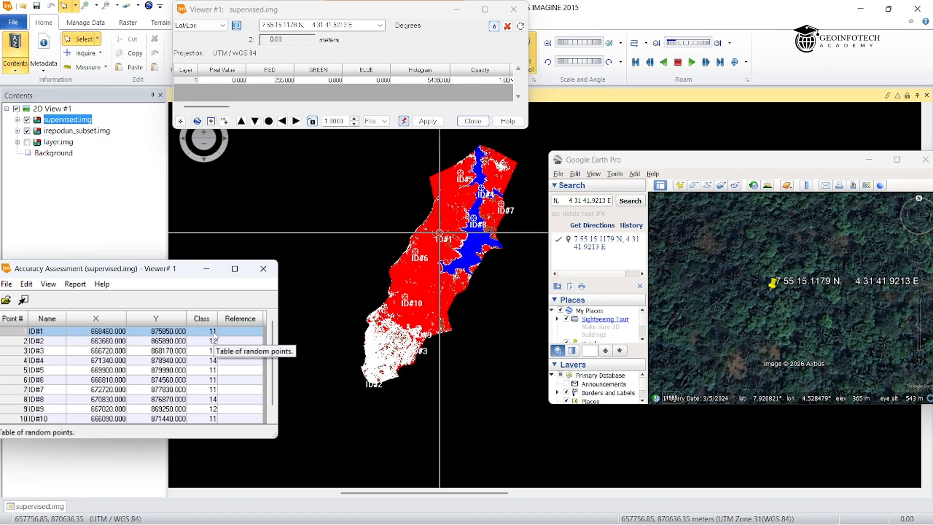
{"action": "left_click", "coordinate": [44, 507]}
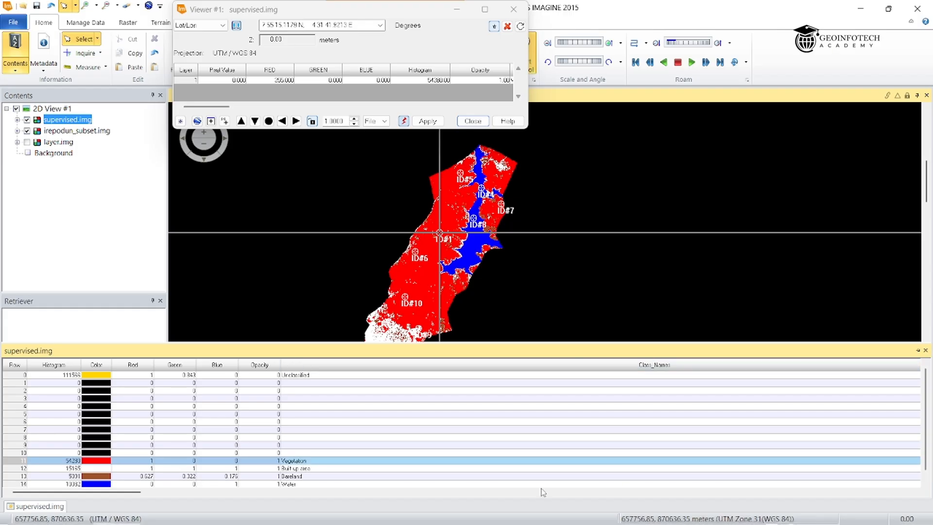
{"action": "mouse_move", "coordinate": [524, 500]}
{"action": "mouse_move", "coordinate": [576, 517]}
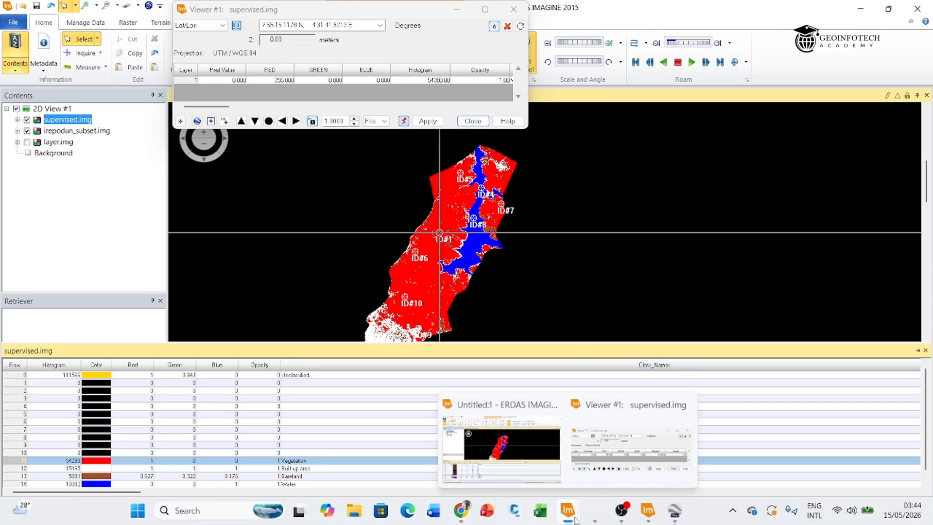
{"action": "left_click", "coordinate": [535, 436]}
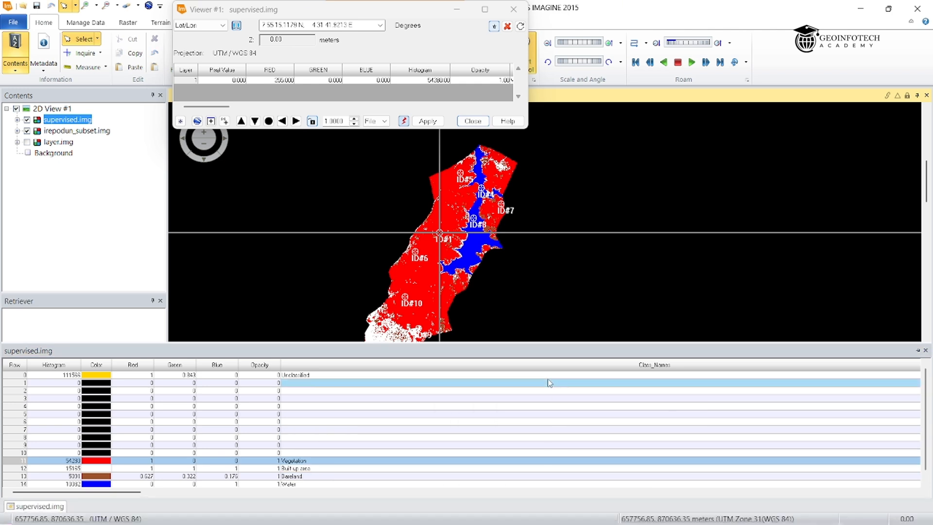
{"action": "left_click", "coordinate": [73, 277]}
Step: Return to the accuracy assessment table and set the Reference value of point ID#1 to 11
{"action": "mouse_move", "coordinate": [563, 509]}
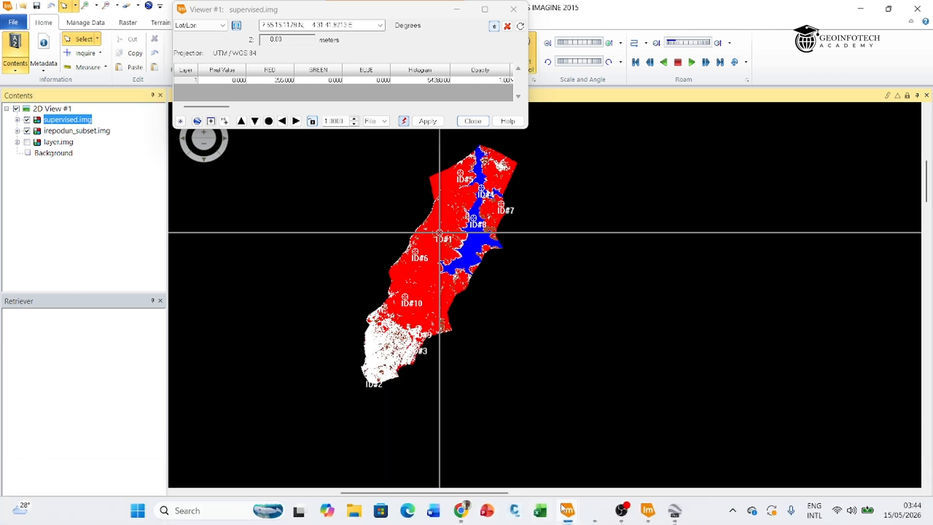
{"action": "mouse_move", "coordinate": [649, 516]}
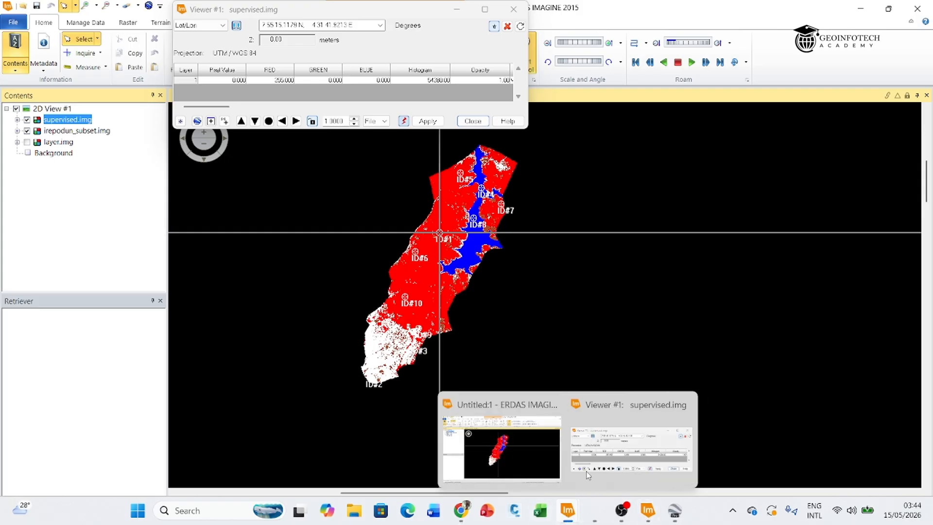
{"action": "left_click", "coordinate": [602, 443]}
{"action": "mouse_move", "coordinate": [649, 515]}
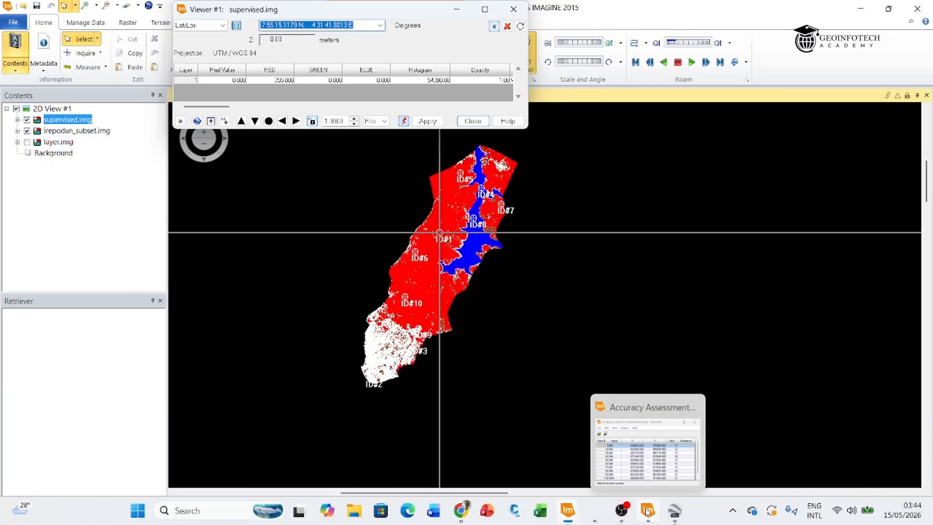
{"action": "left_click", "coordinate": [648, 445]}
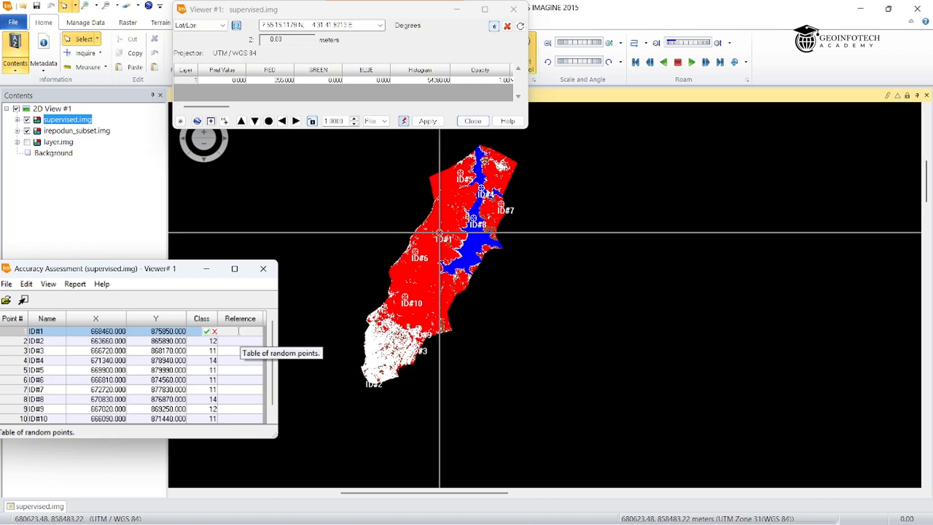
{"action": "type", "text": "11"}
{"action": "key", "text": "Return"}
Step: Select the row of point ID#2 and highlight its class, row 12 (Built up area), in the supervised.img attribute table
{"action": "left_click", "coordinate": [11, 343]}
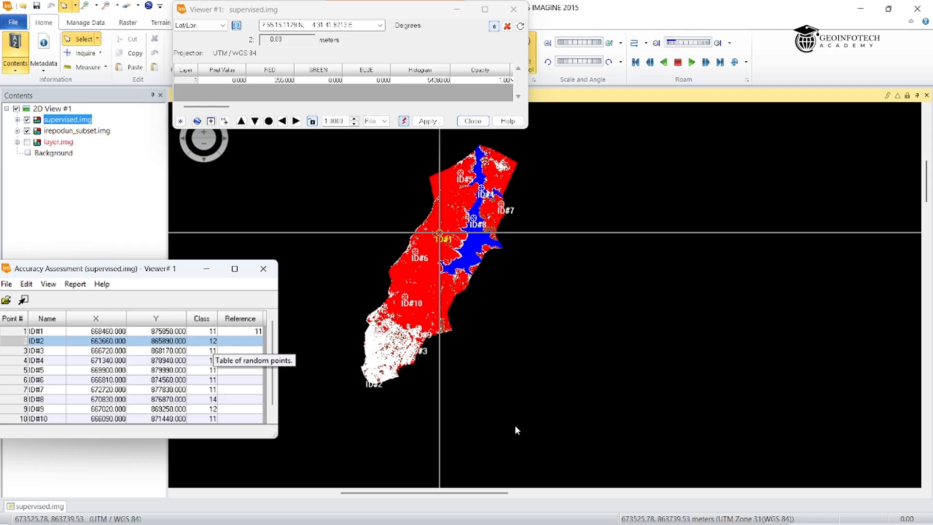
{"action": "mouse_move", "coordinate": [587, 514]}
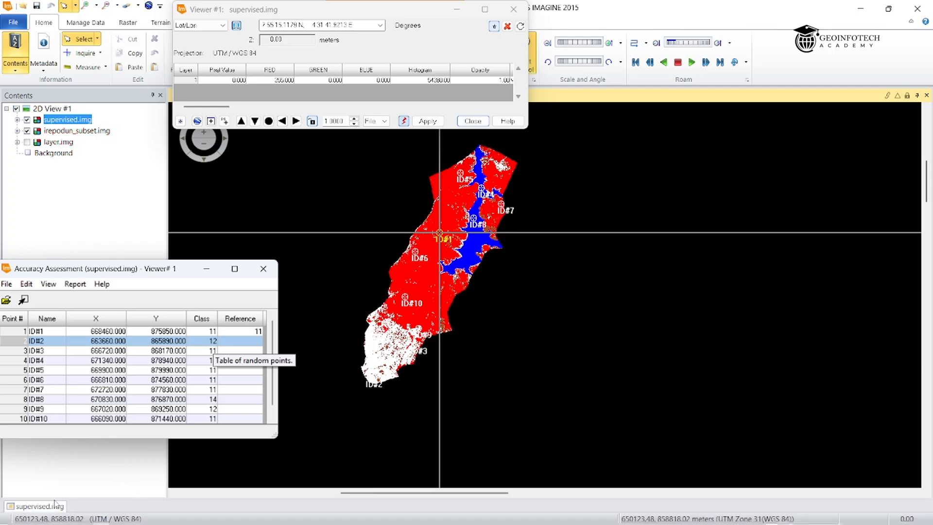
{"action": "left_click", "coordinate": [39, 506]}
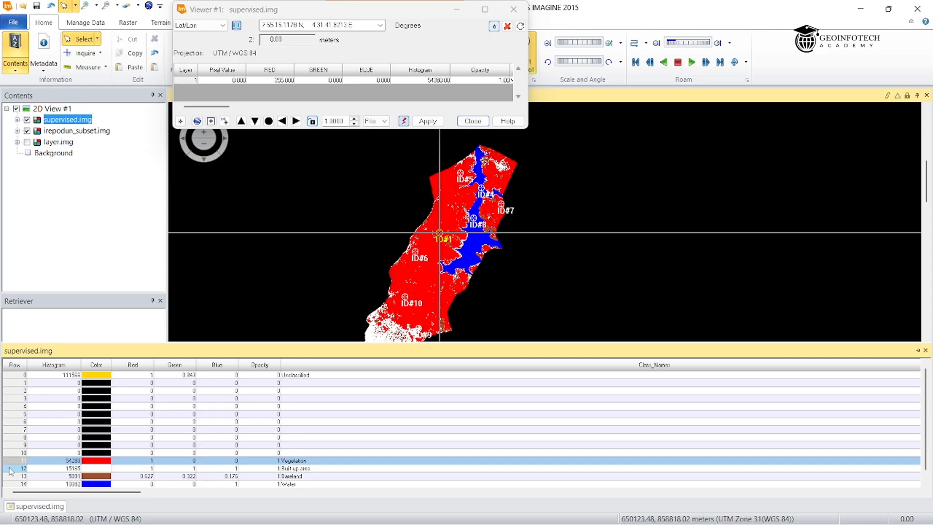
{"action": "left_click", "coordinate": [20, 468]}
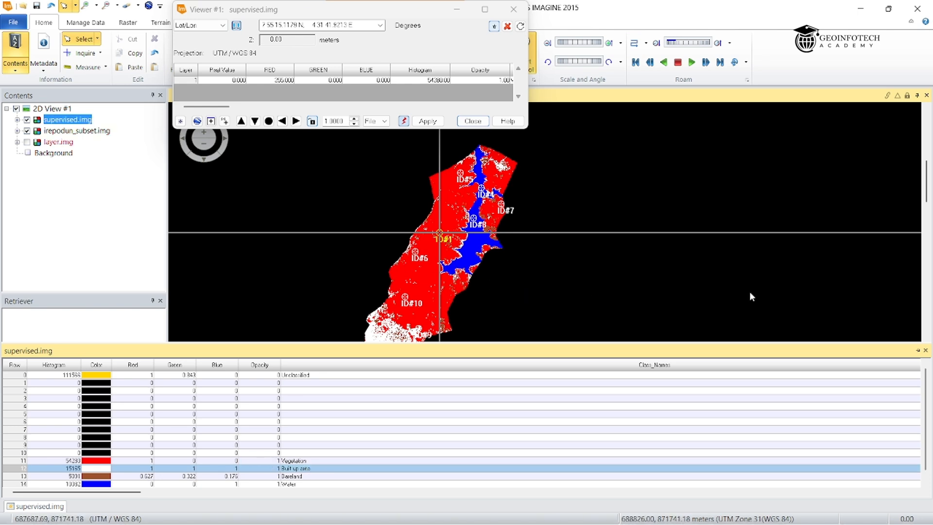
Step: Check the coordinates of point ID#2 in the accuracy assessment table and switch the inquire cursor to separate X and Y fields in Map coordinates
{"action": "left_click", "coordinate": [77, 242]}
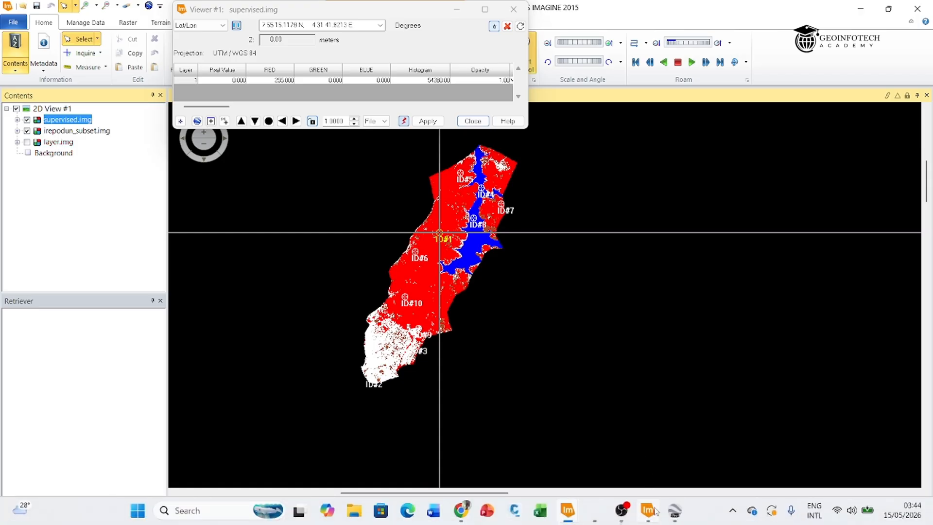
{"action": "mouse_move", "coordinate": [651, 510]}
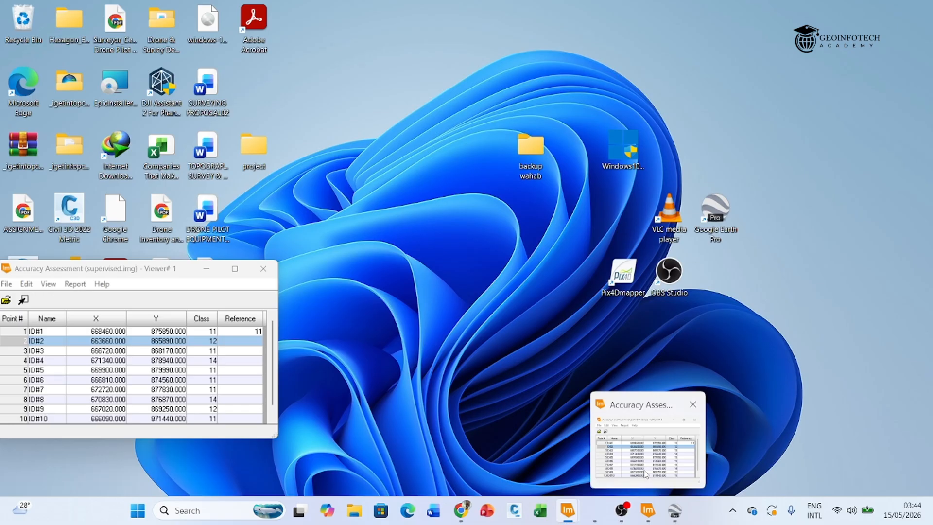
{"action": "left_click", "coordinate": [645, 474]}
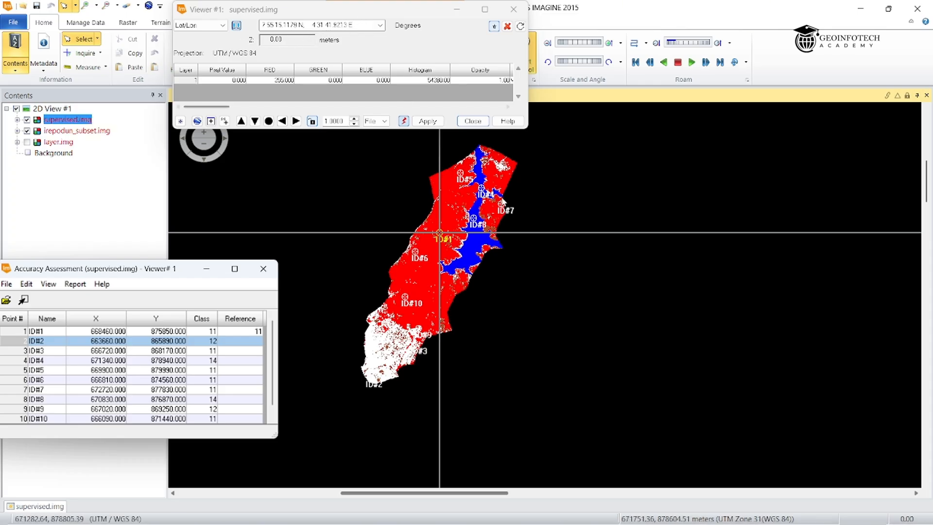
{"action": "left_click", "coordinate": [236, 25]}
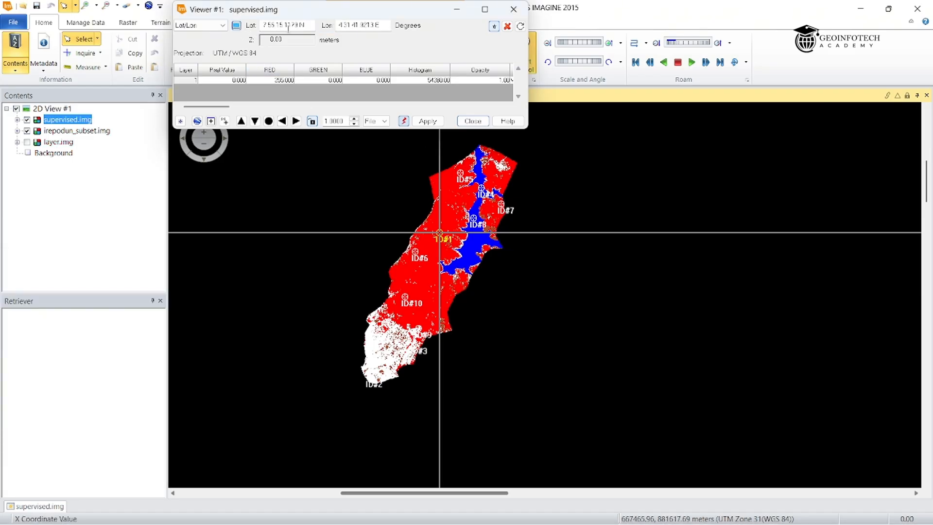
{"action": "left_click", "coordinate": [223, 26]}
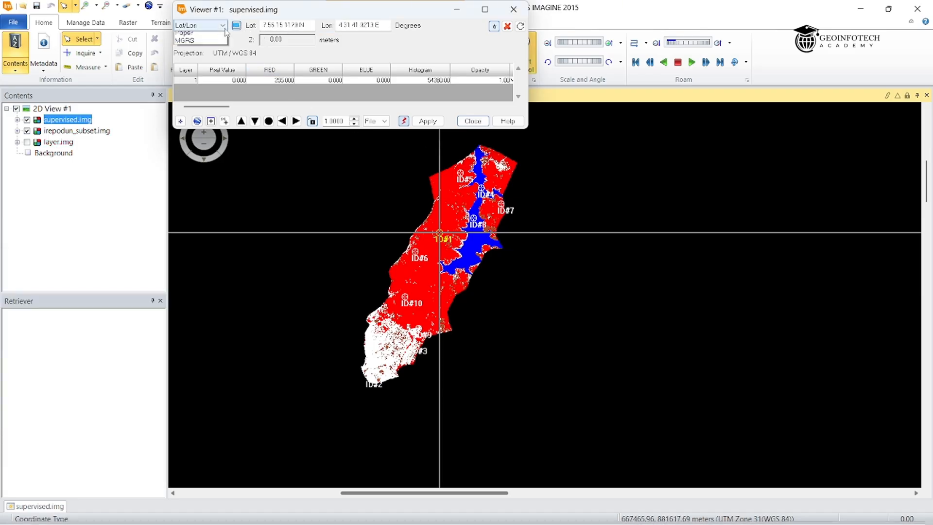
{"action": "left_click", "coordinate": [206, 35]}
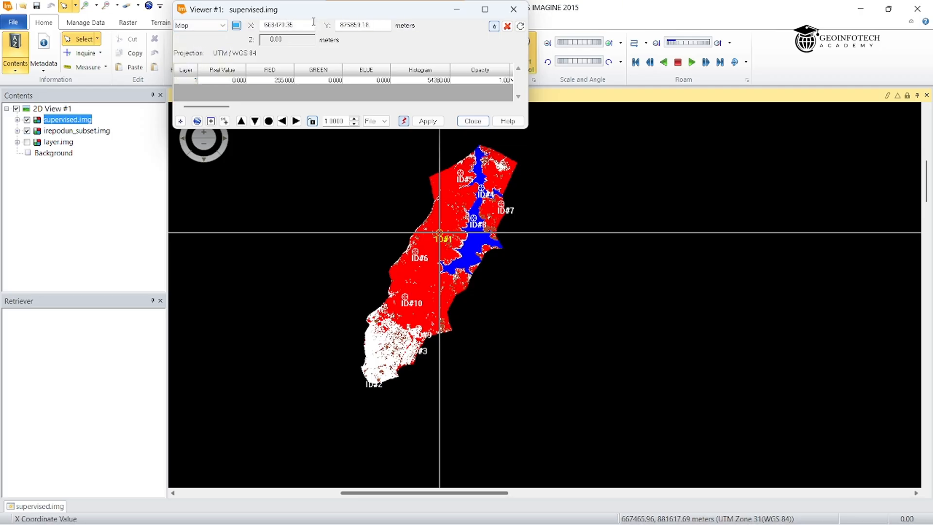
Step: Set the inquire cursor's X coordinate to 663660.00 for point ID#2
{"action": "left_click", "coordinate": [313, 23]}
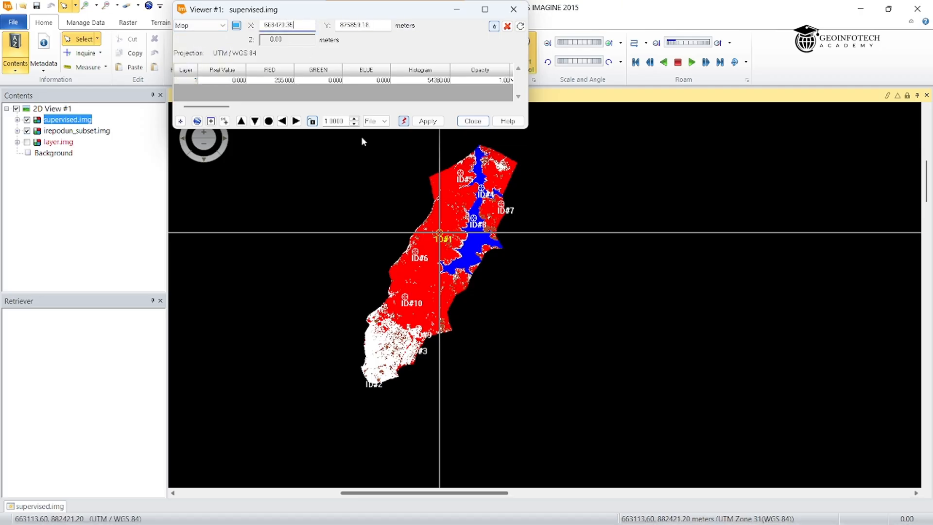
{"action": "key", "text": "BackSpace"}
{"action": "key", "text": "BackSpace"}
{"action": "key", "text": "BackSpace"}
{"action": "key", "text": "BackSpace"}
{"action": "key", "text": "BackSpace"}
{"action": "key", "text": "BackSpace"}
{"action": "key", "text": "BackSpace"}
{"action": "key", "text": "BackSpace"}
{"action": "key", "text": "BackSpace"}
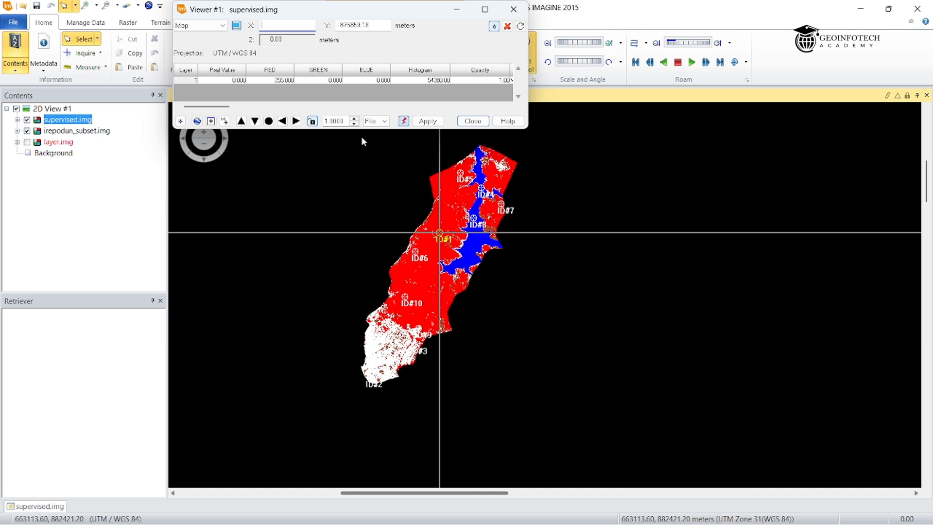
{"action": "type", "text": "663660"}
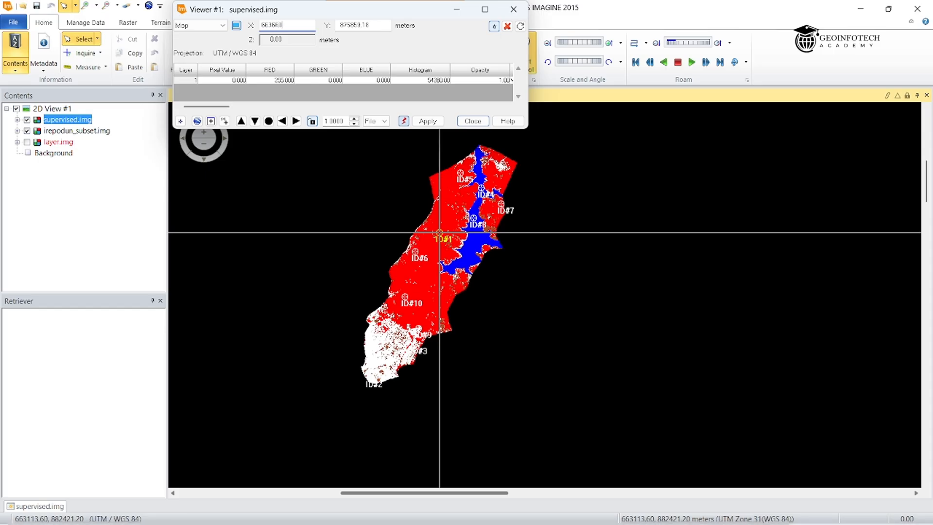
{"action": "type", "text": ".00"}
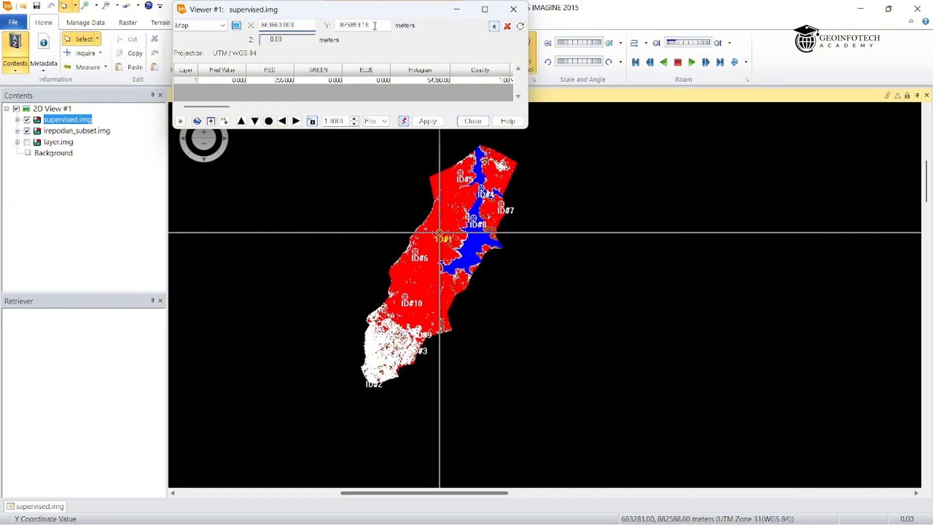
Step: Set the inquire cursor's Y coordinate to 865890.00 so that the crosshair moves to point ID#2
{"action": "left_click", "coordinate": [374, 25]}
{"action": "key", "text": "BackSpace"}
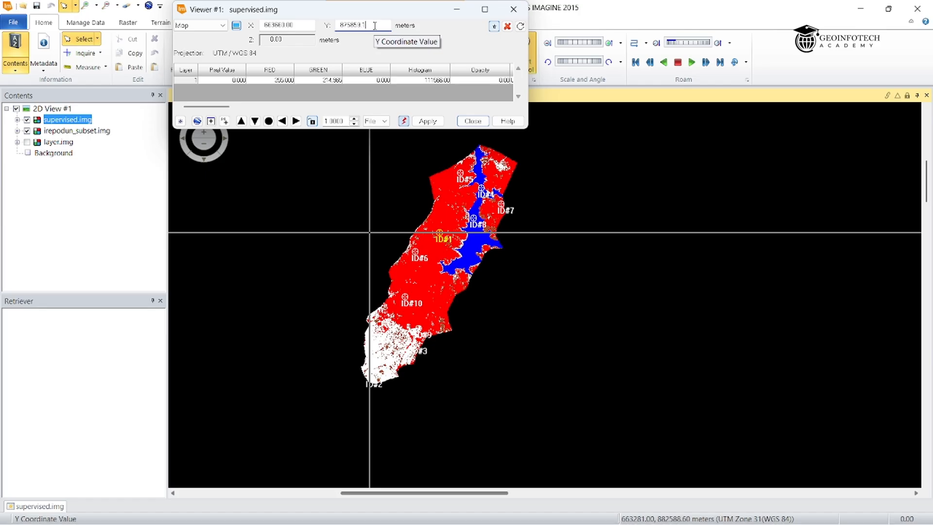
{"action": "type", "text": "8"}
{"action": "type", "text": "658"}
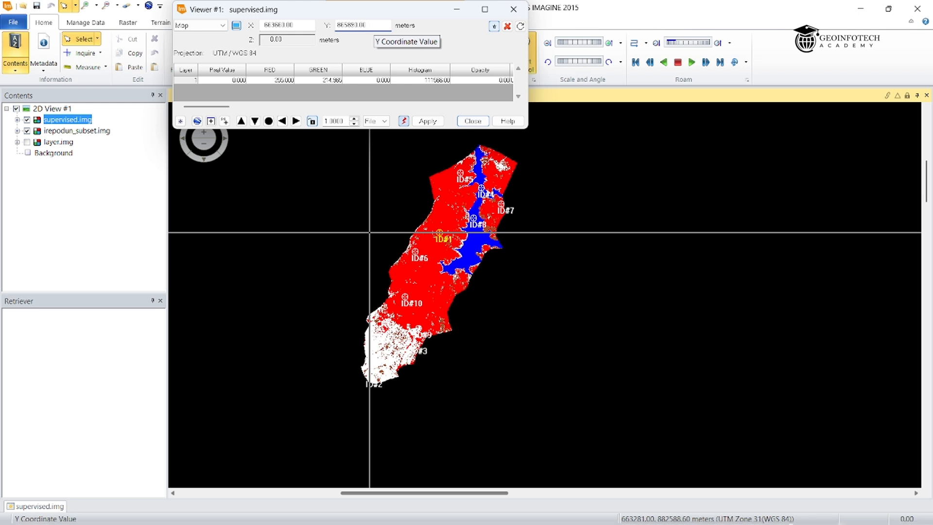
{"action": "key", "text": "Return"}
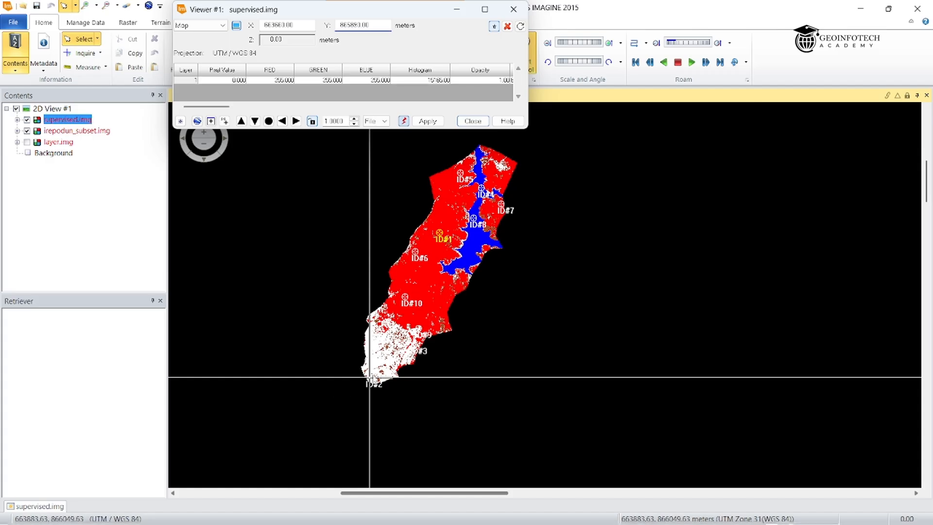
Step: Switch the inquire cursor to a combined coordinate field in Lat/Lon and copy the coordinates of point ID#2
{"action": "scroll", "coordinate": [366, 387], "scroll_direction": "up", "scroll_amount": 3}
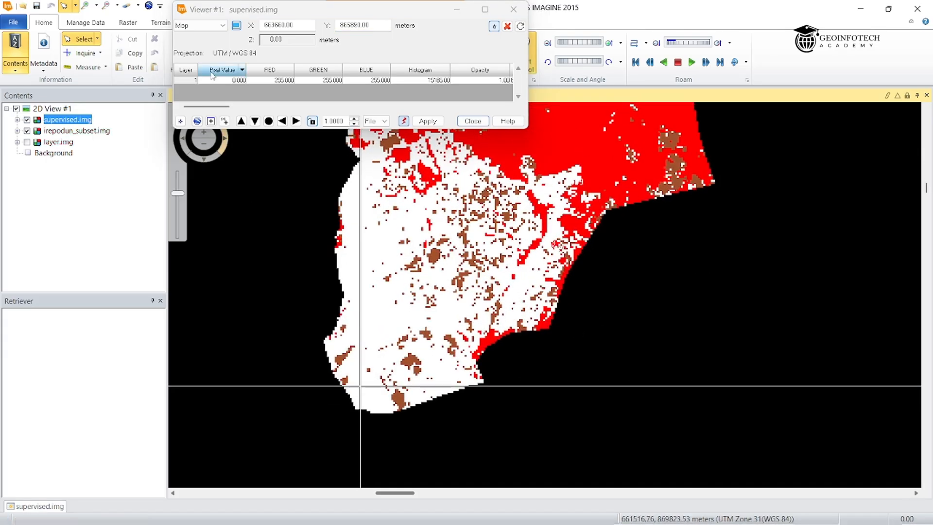
{"action": "left_click", "coordinate": [236, 26]}
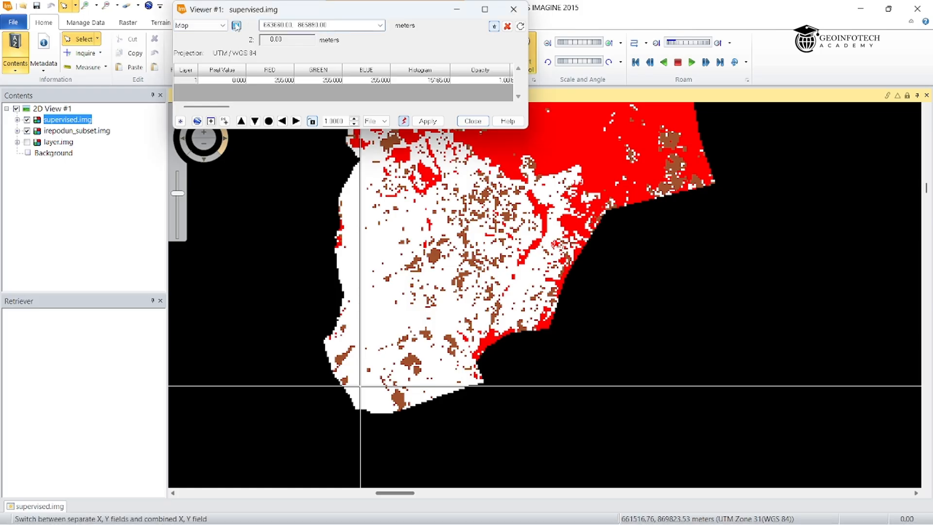
{"action": "left_click", "coordinate": [224, 25]}
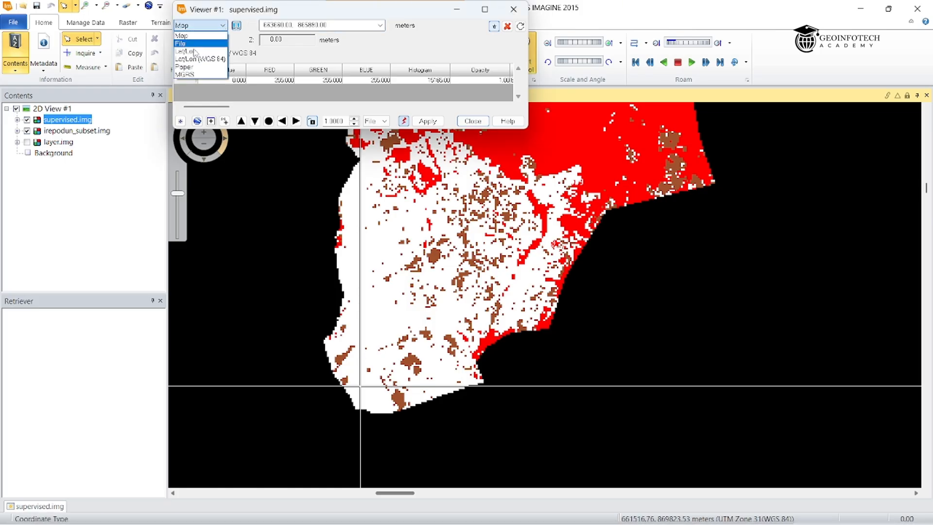
{"action": "left_click", "coordinate": [187, 51]}
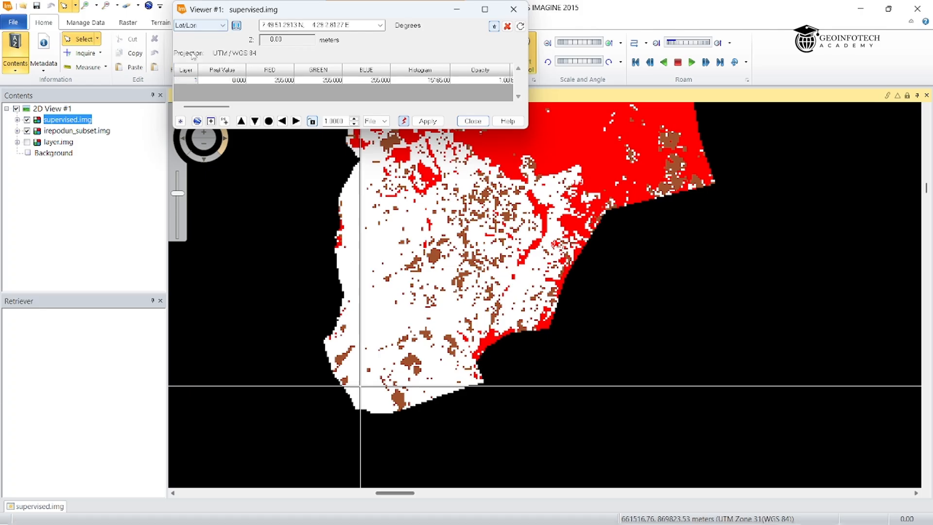
{"action": "left_click", "coordinate": [325, 25]}
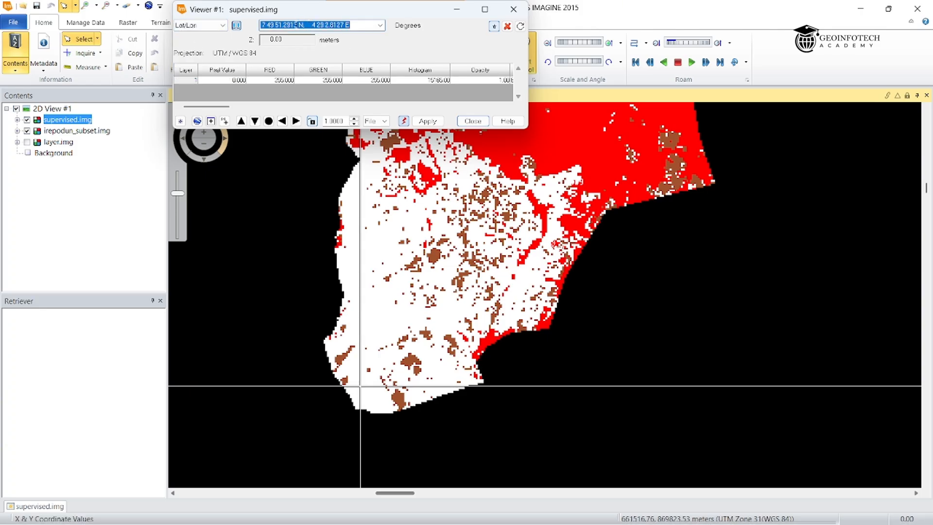
{"action": "right_click", "coordinate": [296, 25]}
{"action": "left_click", "coordinate": [176, 65]}
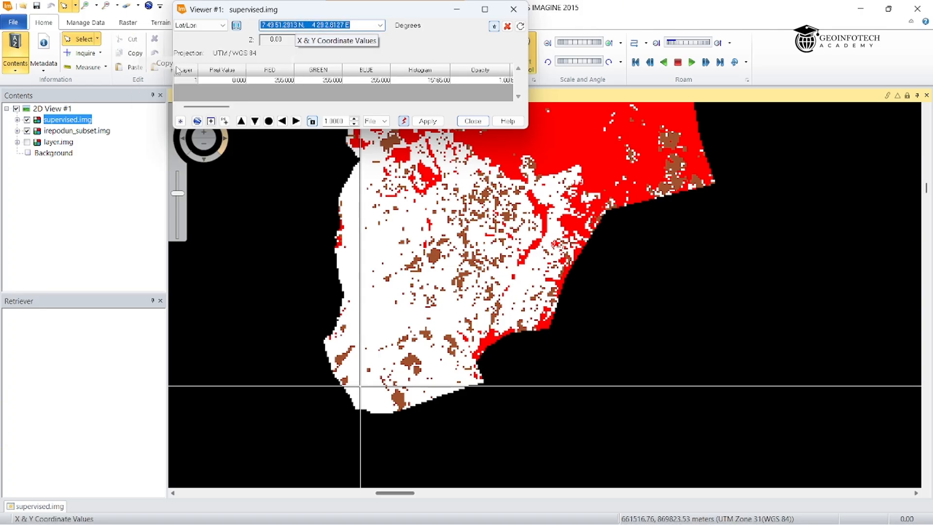
Step: Switch to Google Earth Pro, search for the copied coordinates 7 49 51.2913 N, 4 29 2.8127 E and examine the land cover at the placemark
{"action": "mouse_move", "coordinate": [797, 511]}
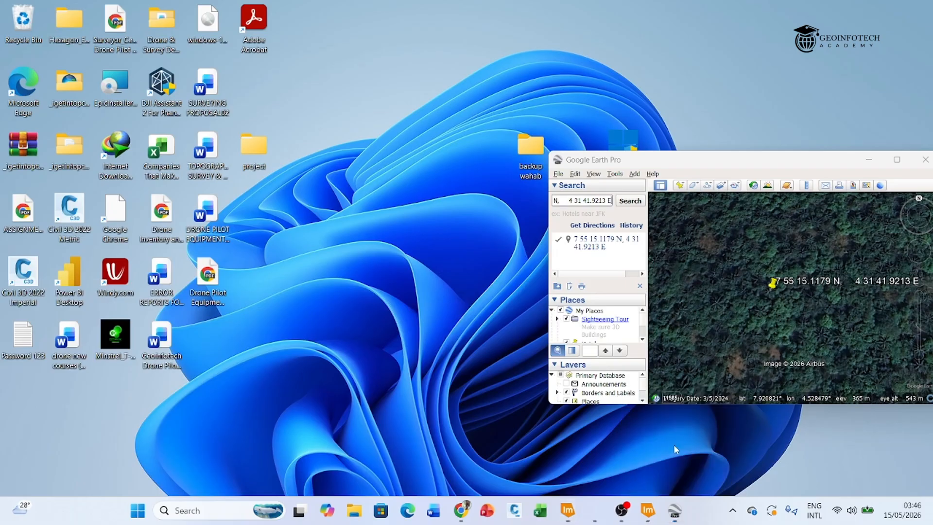
{"action": "left_click", "coordinate": [679, 449]}
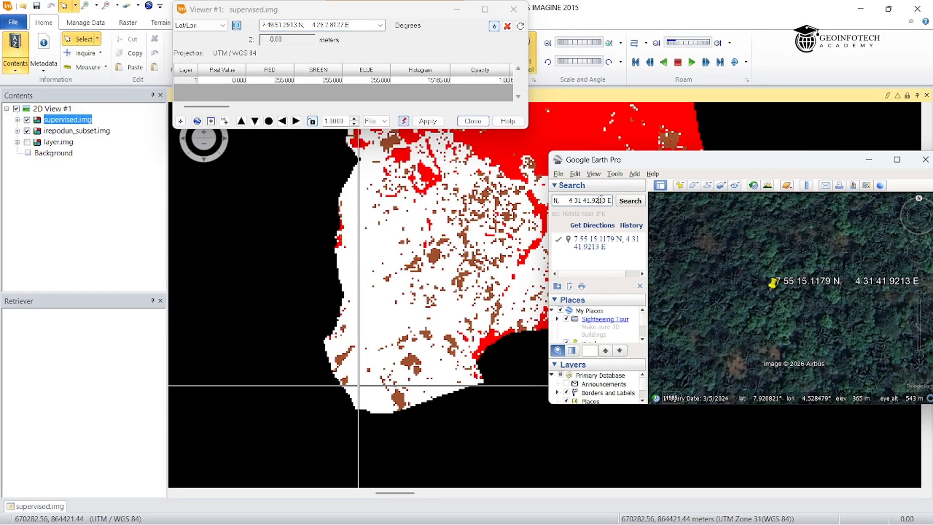
{"action": "key", "text": "BackSpace"}
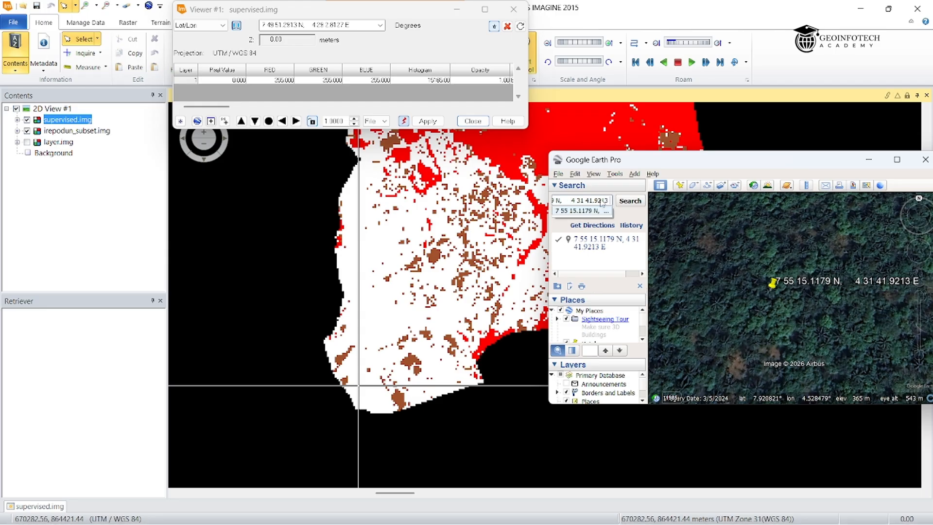
{"action": "key", "text": "BackSpace"}
{"action": "key", "text": "BackSpace"}
{"action": "key", "text": "BackSpace"}
{"action": "key", "text": "BackSpace"}
{"action": "key", "text": "BackSpace"}
{"action": "key", "text": "BackSpace"}
{"action": "key", "text": "BackSpace"}
{"action": "key", "text": "BackSpace"}
{"action": "key", "text": "BackSpace"}
{"action": "key", "text": "BackSpace"}
{"action": "key", "text": "BackSpace"}
{"action": "key", "text": "BackSpace"}
{"action": "key", "text": "BackSpace"}
{"action": "key", "text": "BackSpace"}
{"action": "key", "text": "BackSpace"}
{"action": "key", "text": "BackSpace"}
{"action": "key", "text": "BackSpace"}
{"action": "key", "text": "BackSpace"}
{"action": "key", "text": "BackSpace"}
{"action": "key", "text": "BackSpace"}
{"action": "key", "text": "BackSpace"}
{"action": "key", "text": "BackSpace"}
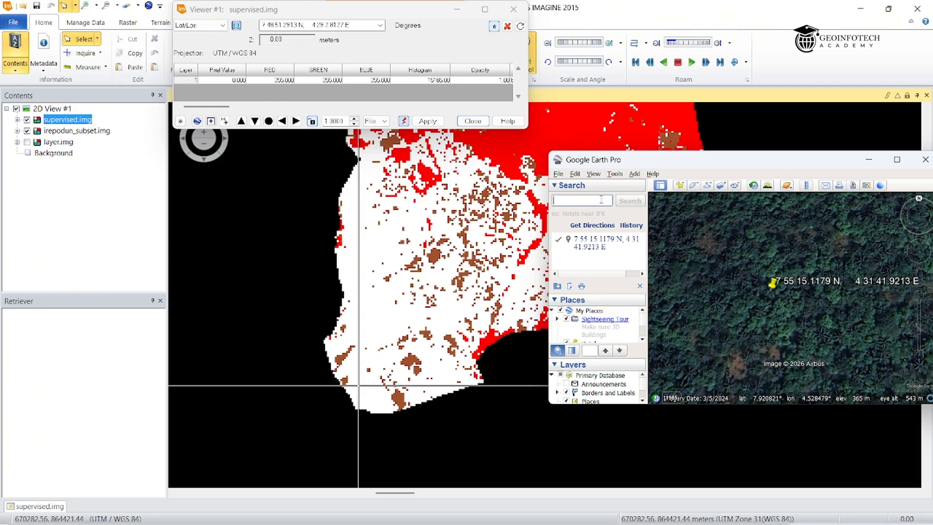
{"action": "right_click", "coordinate": [578, 200]}
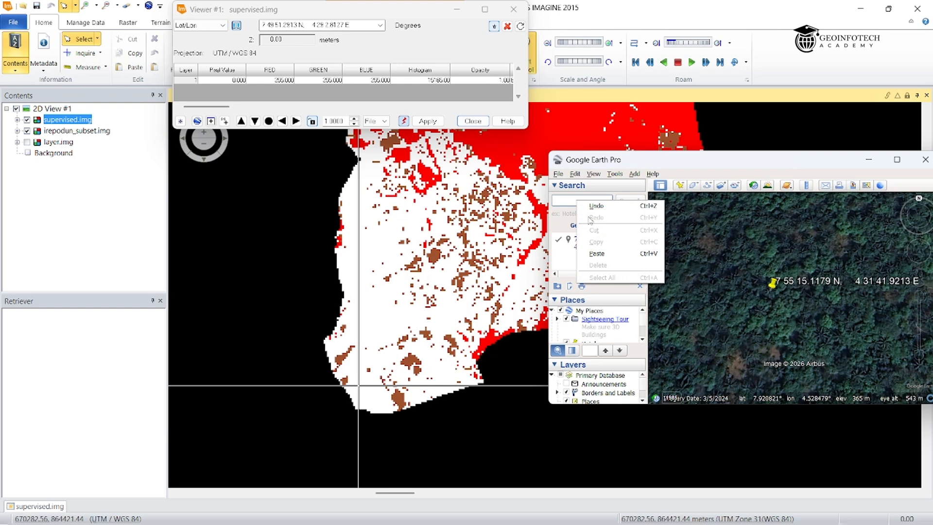
{"action": "left_click", "coordinate": [602, 253]}
{"action": "left_click", "coordinate": [631, 201]}
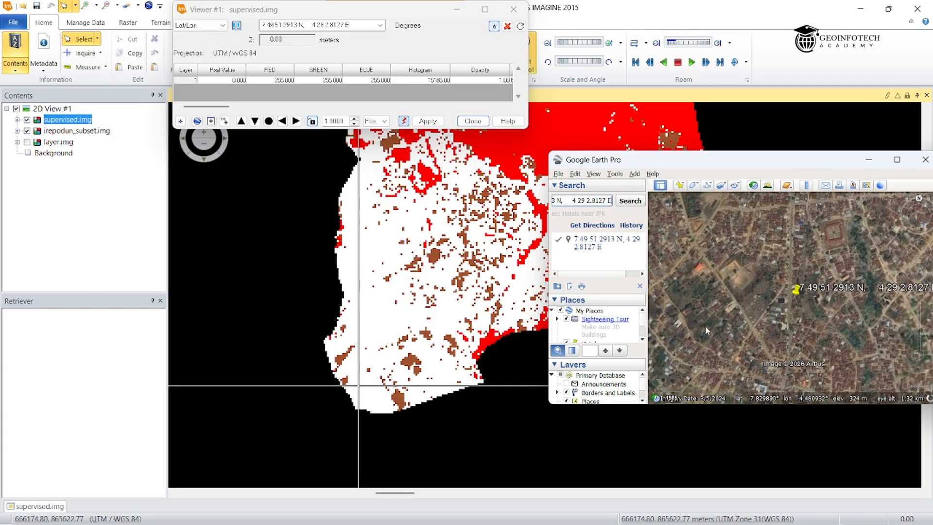
{"action": "scroll", "coordinate": [791, 297], "scroll_direction": "up", "scroll_amount": 3}
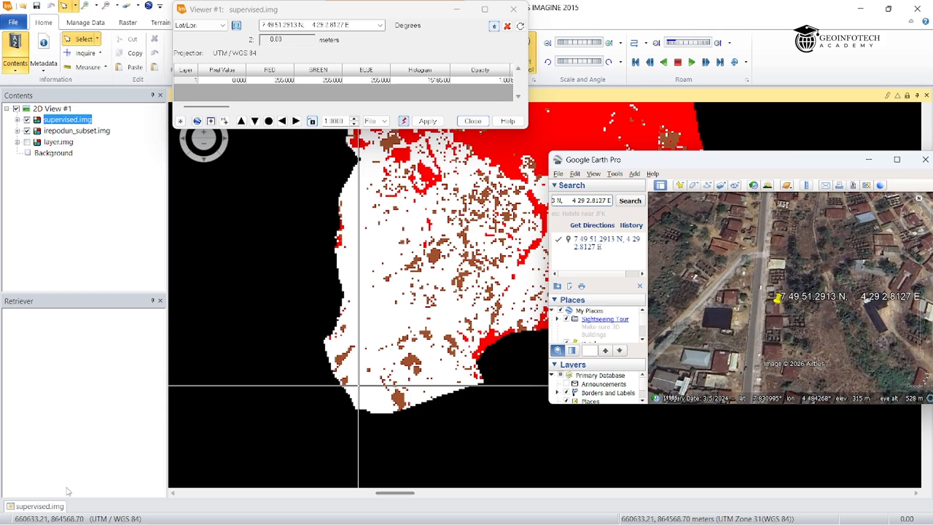
Step: Compare the class of point ID#2 in the accuracy assessment table with the supervised.img class names and the Google Earth Pro imagery
{"action": "left_click", "coordinate": [41, 506]}
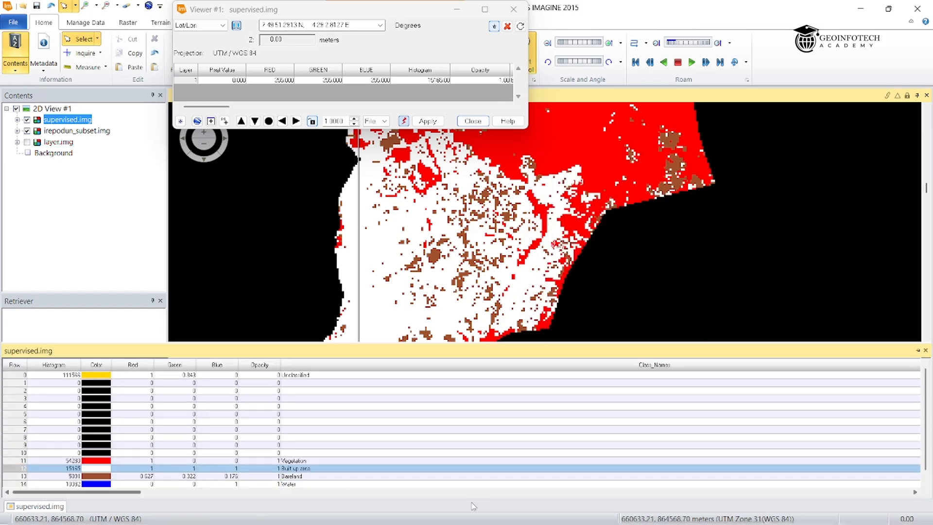
{"action": "mouse_move", "coordinate": [566, 515]}
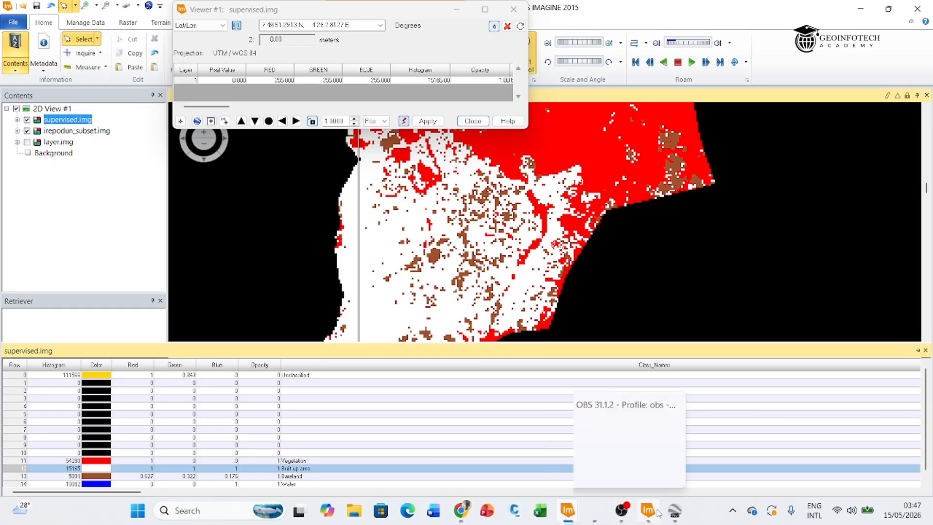
{"action": "mouse_move", "coordinate": [651, 514]}
{"action": "left_click", "coordinate": [661, 454]}
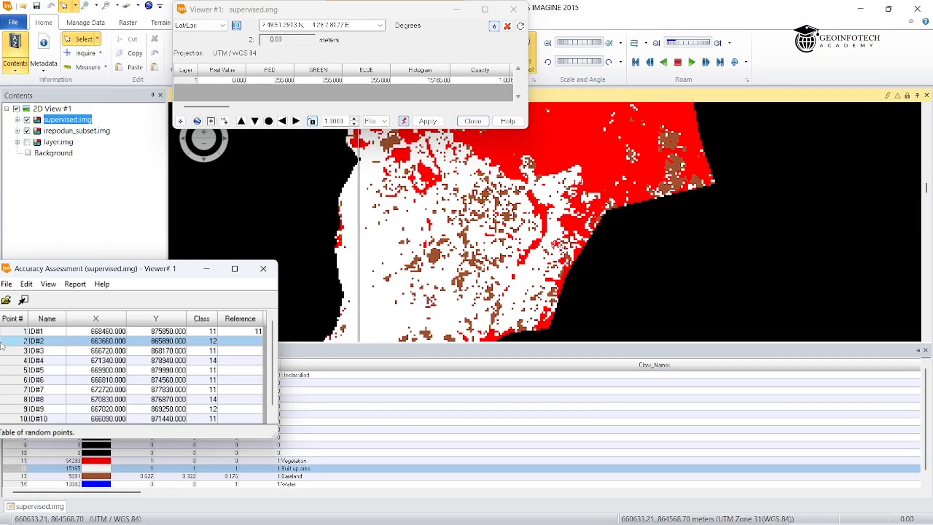
{"action": "left_click", "coordinate": [222, 342]}
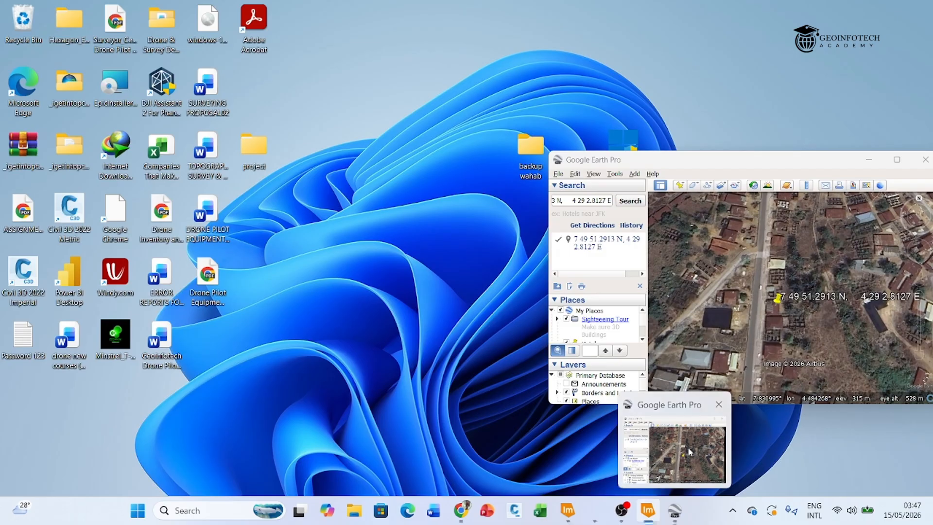
{"action": "left_click", "coordinate": [689, 451]}
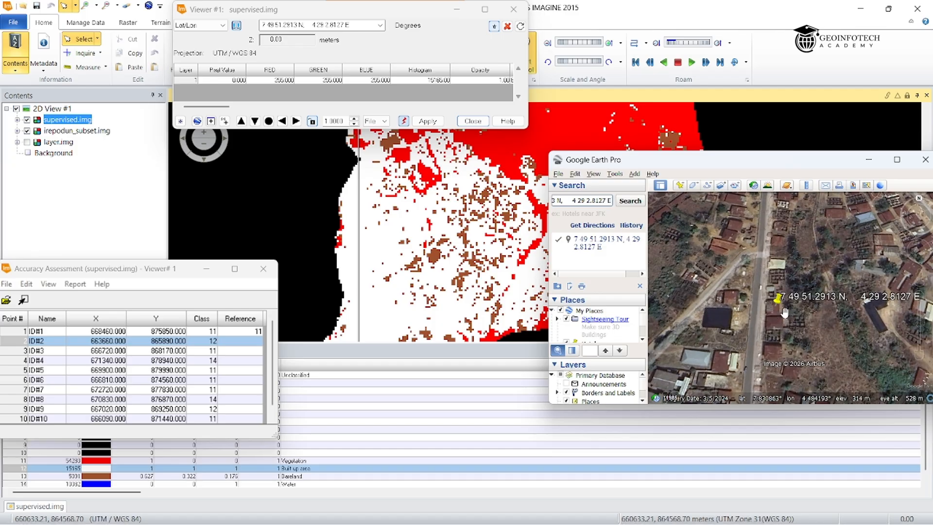
Step: Set the Reference value of point ID#2 to 12 in the accuracy assessment table
{"action": "key", "text": "Return"}
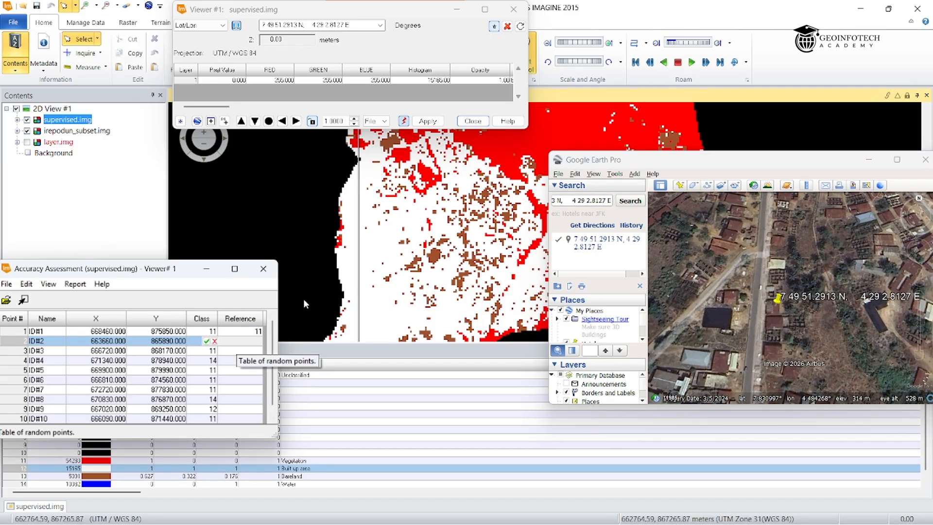
{"action": "type", "text": "12"}
{"action": "key", "text": "Return"}
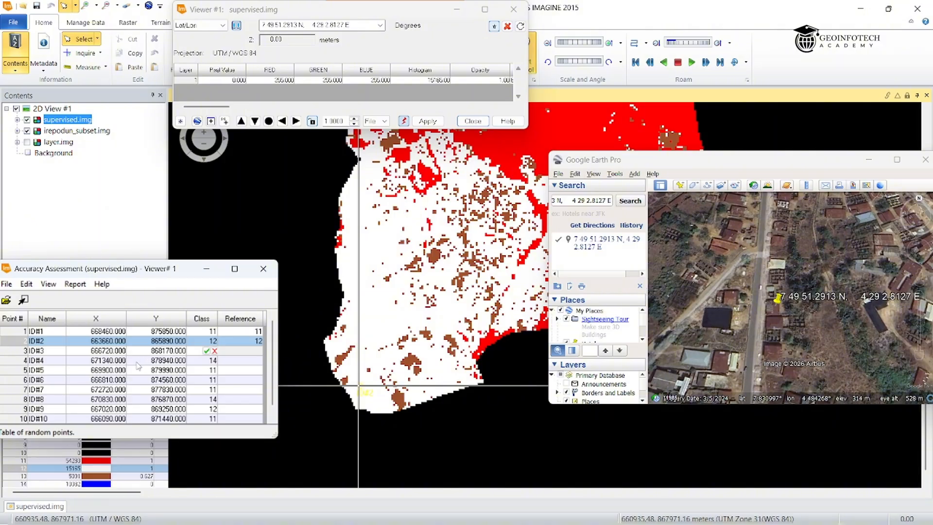
Step: Select point ID#3 in the accuracy assessment table and switch the inquire cursor to separate X and Y fields in Map coordinates
{"action": "left_click", "coordinate": [10, 351]}
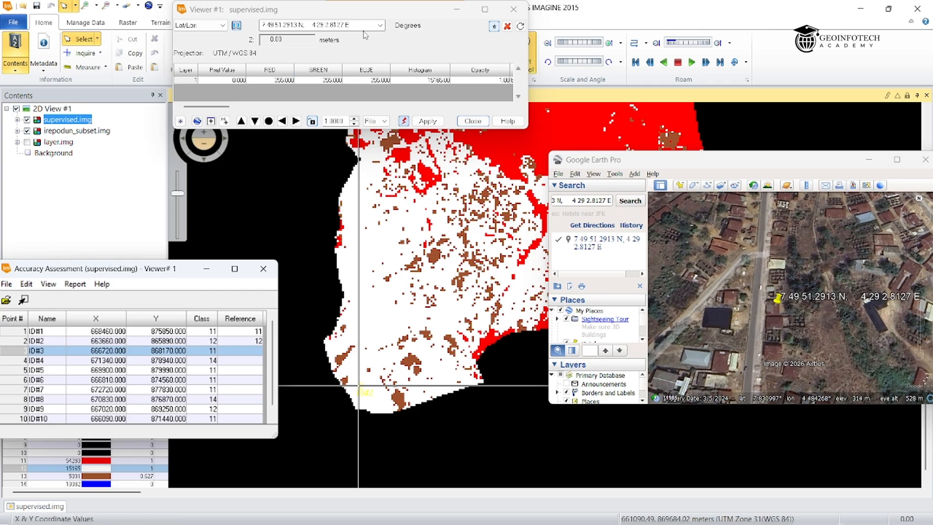
{"action": "left_click", "coordinate": [257, 24]}
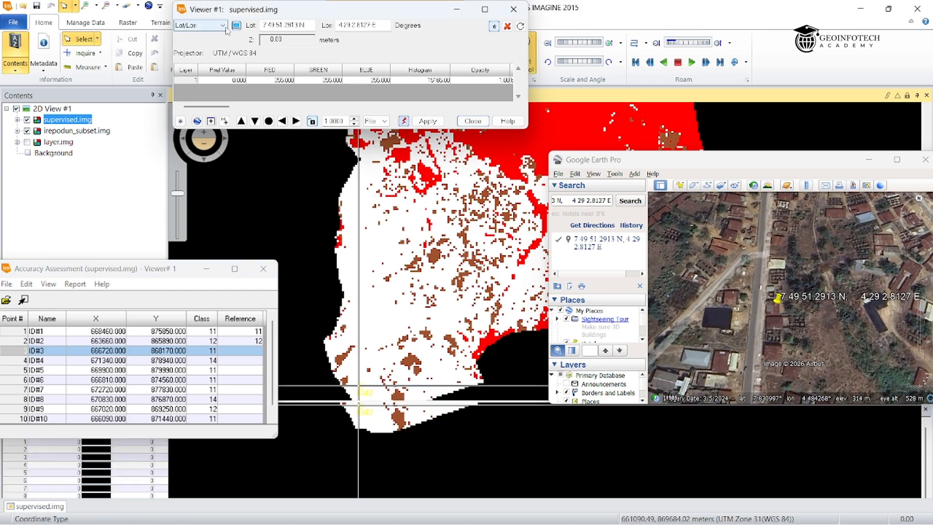
{"action": "left_click", "coordinate": [223, 27]}
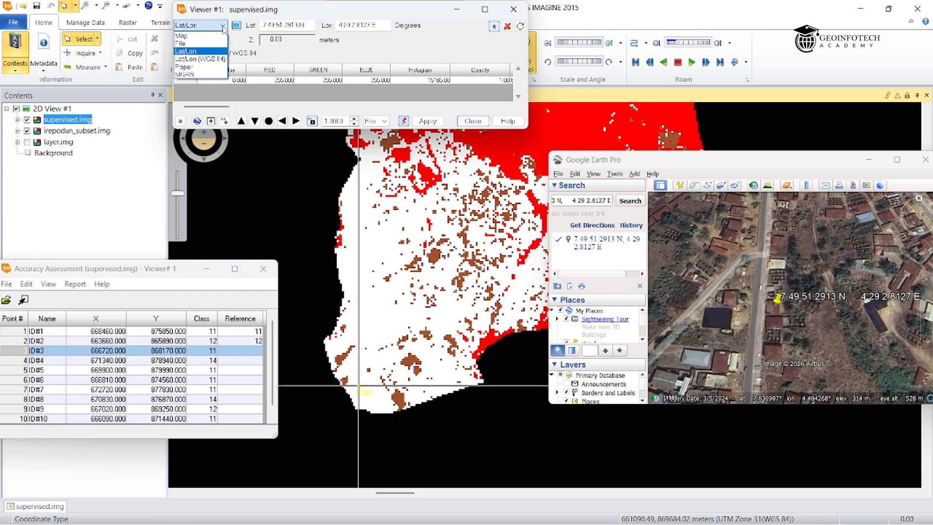
{"action": "left_click", "coordinate": [202, 38]}
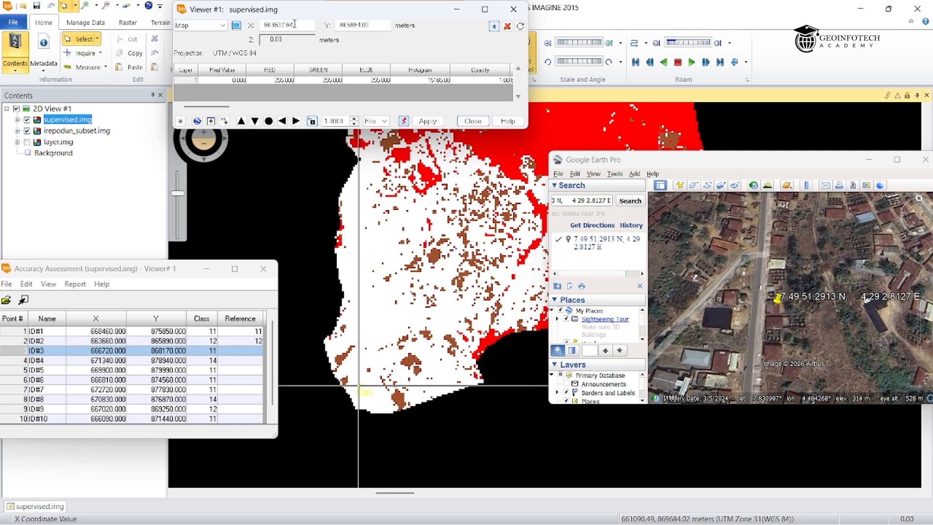
Step: Set the inquire cursor's X coordinate to 666720.000 for point ID#3
{"action": "left_click", "coordinate": [295, 25]}
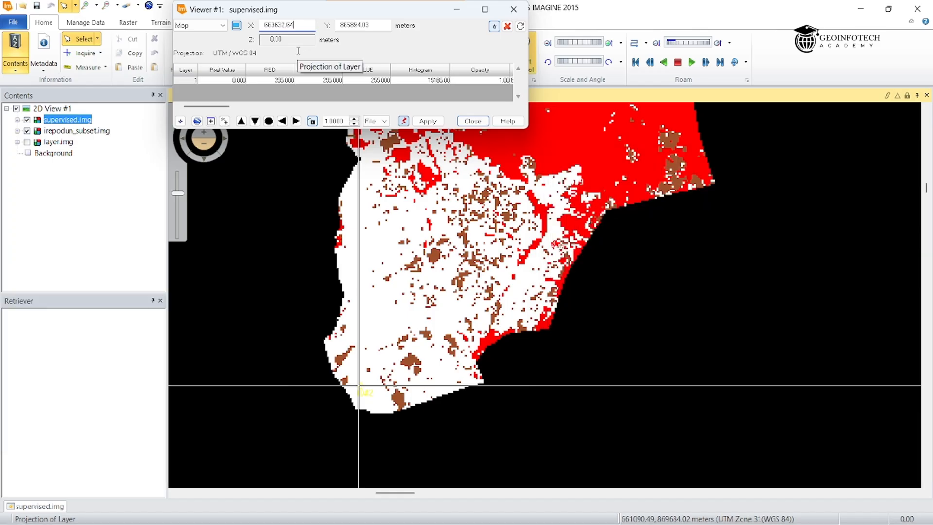
{"action": "key", "text": "BackSpace"}
{"action": "key", "text": "BackSpace"}
{"action": "key", "text": "BackSpace"}
{"action": "key", "text": "BackSpace"}
{"action": "key", "text": "BackSpace"}
{"action": "key", "text": "BackSpace"}
{"action": "key", "text": "BackSpace"}
{"action": "type", "text": "61090."}
{"action": "type", "text": "000"}
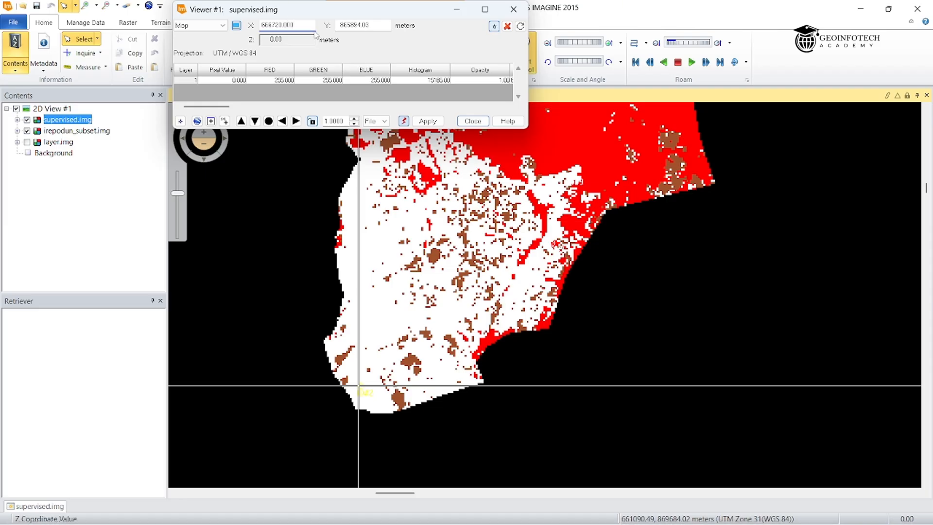
Step: Set the inquire cursor's Y coordinate to 868170.00 for point ID#3
{"action": "left_click", "coordinate": [372, 24]}
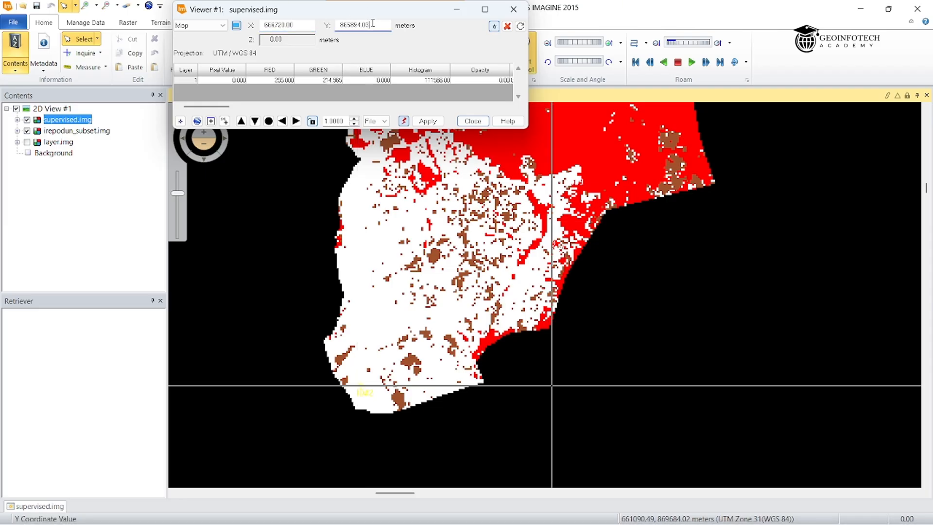
{"action": "key", "text": "BackSpace"}
{"action": "key", "text": "BackSpace"}
{"action": "key", "text": "BackSpace"}
{"action": "key", "text": "BackSpace"}
{"action": "key", "text": "BackSpace"}
{"action": "key", "text": "BackSpace"}
{"action": "key", "text": "BackSpace"}
{"action": "key", "text": "BackSpace"}
{"action": "key", "text": "BackSpace"}
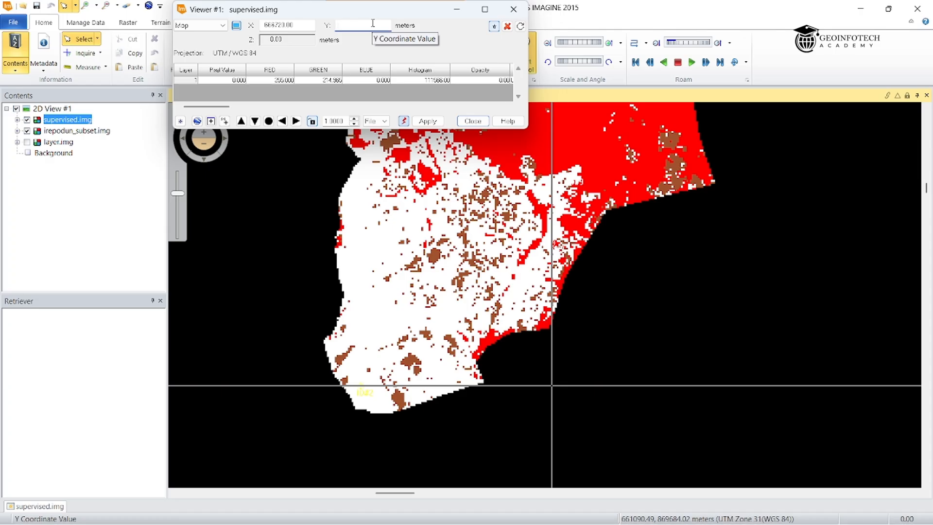
{"action": "type", "text": "86"}
{"action": "type", "text": "5"}
{"action": "type", "text": "9"}
{"action": "type", "text": "1"}
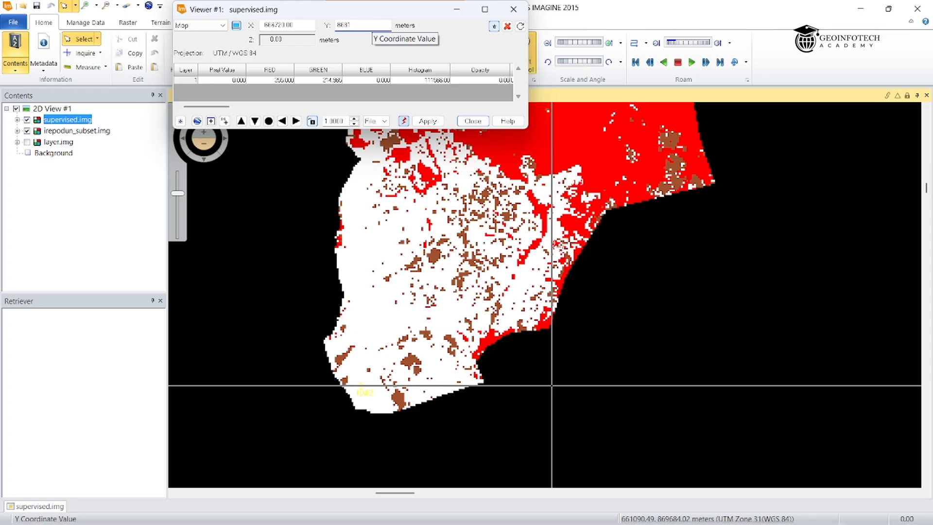
{"action": "type", "text": "70.00"}
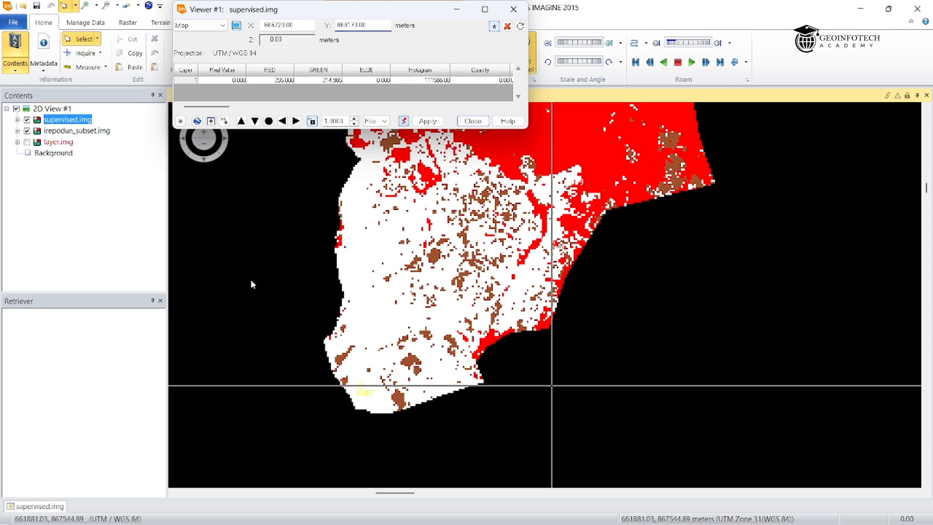
Step: Compare the inquire cursor's X and Y coordinates with those of point ID#3 in the accuracy assessment table
{"action": "mouse_move", "coordinate": [617, 501]}
{"action": "mouse_move", "coordinate": [648, 519]}
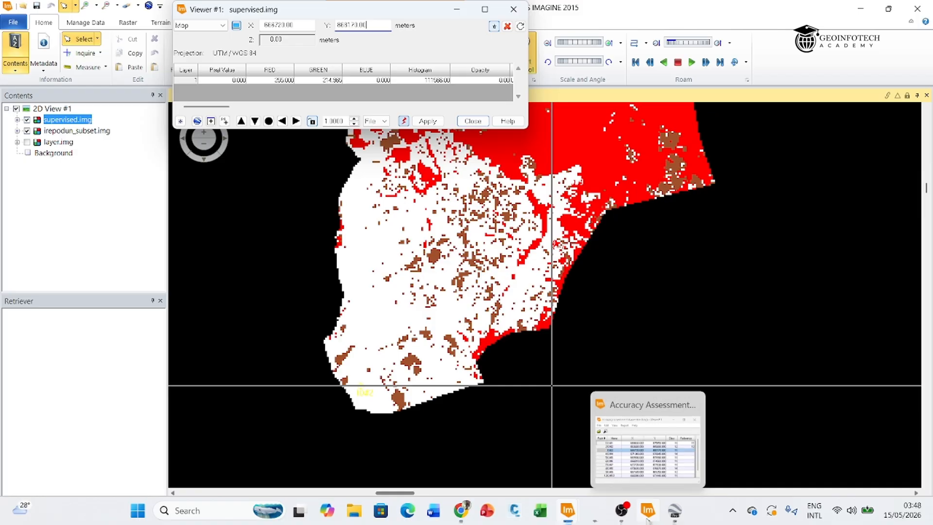
{"action": "left_click", "coordinate": [646, 449]}
{"action": "left_click", "coordinate": [220, 389]}
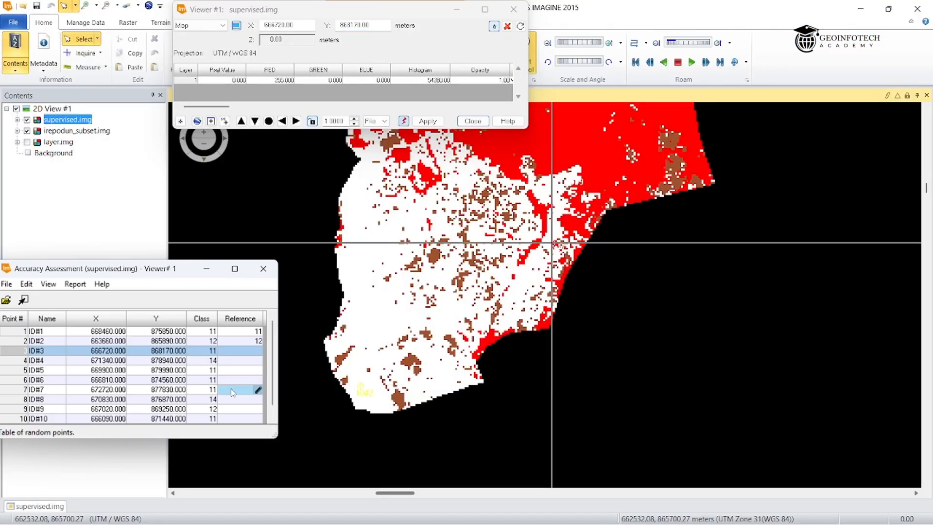
{"action": "left_click", "coordinate": [220, 399]}
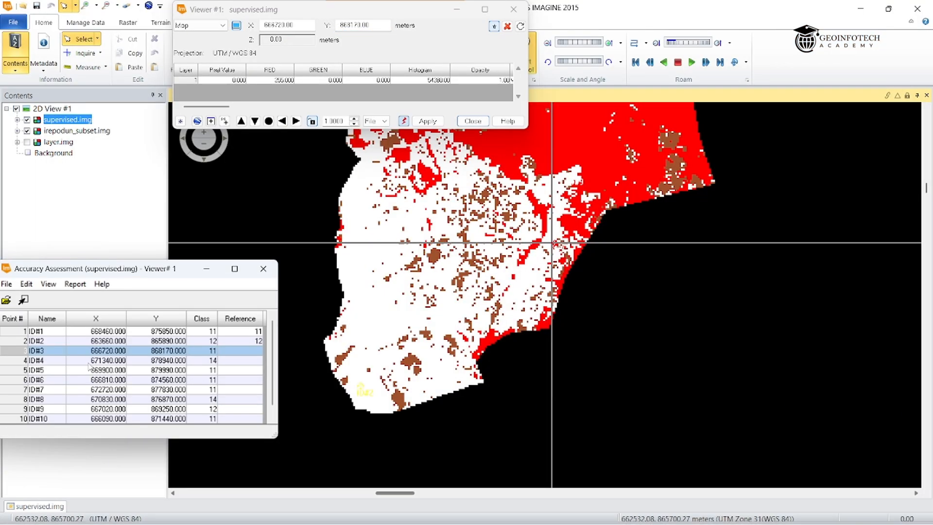
{"action": "left_click", "coordinate": [62, 360]}
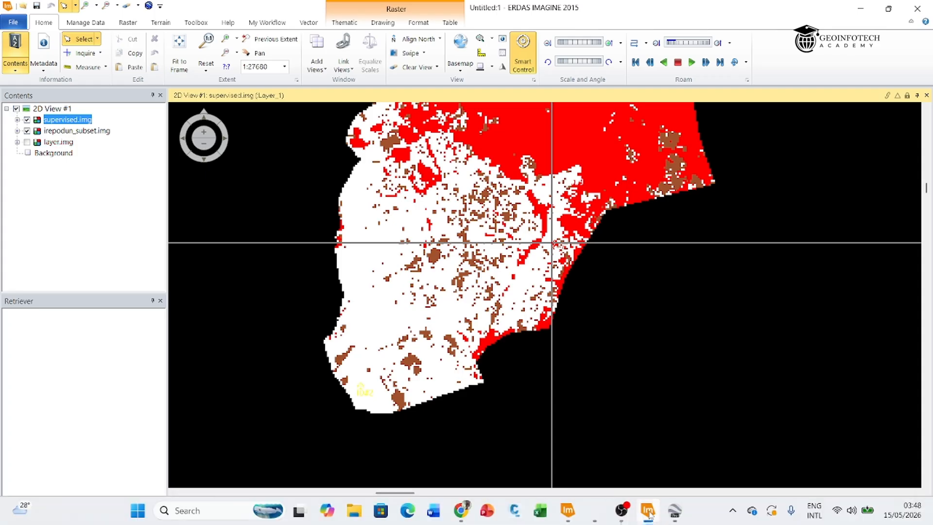
{"action": "mouse_move", "coordinate": [650, 516]}
{"action": "left_click", "coordinate": [627, 458]}
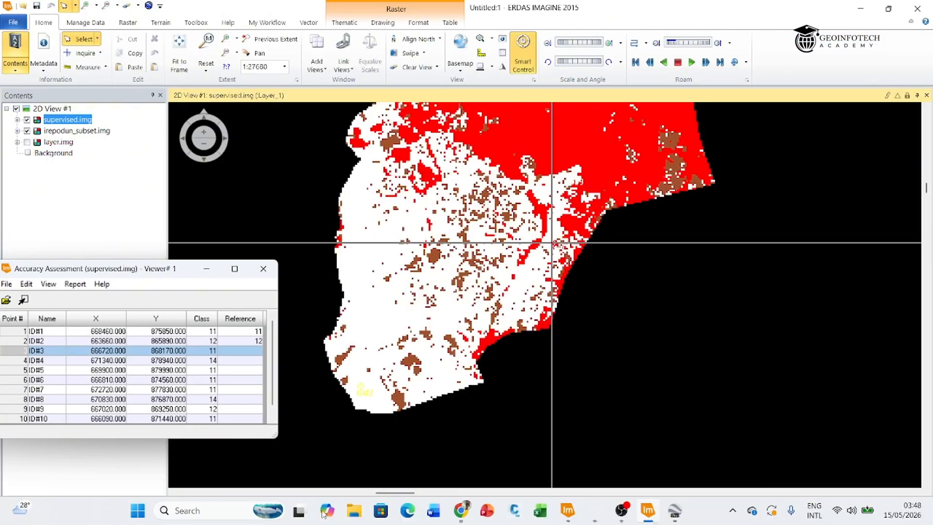
{"action": "mouse_move", "coordinate": [568, 511]}
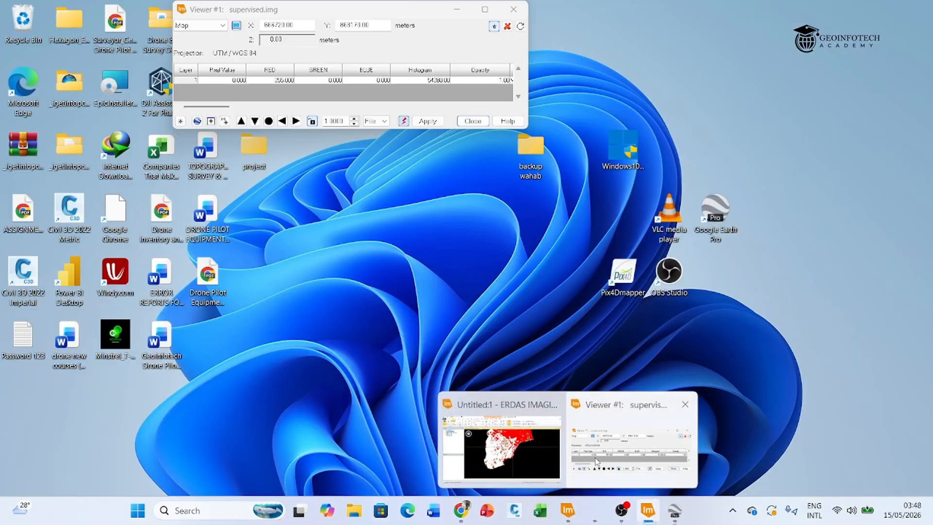
{"action": "left_click", "coordinate": [596, 462]}
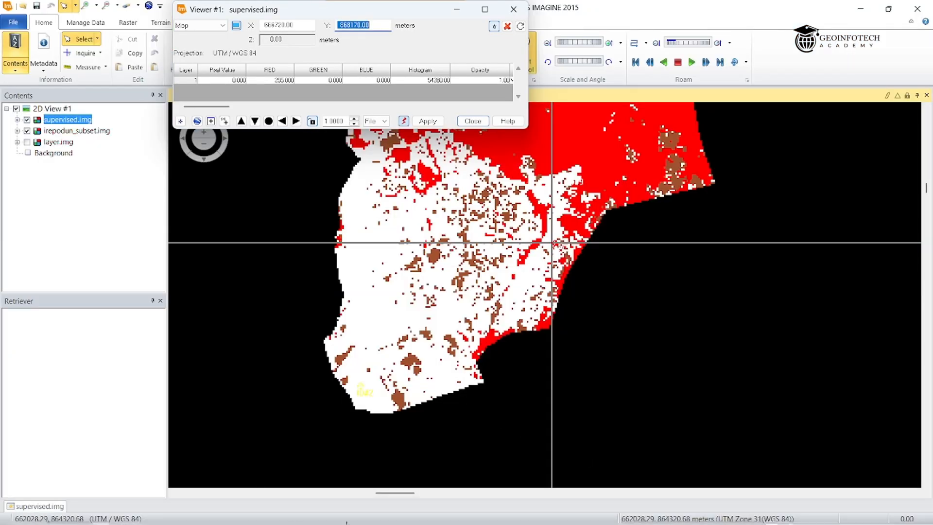
{"action": "mouse_move", "coordinate": [679, 514]}
{"action": "mouse_move", "coordinate": [649, 512]}
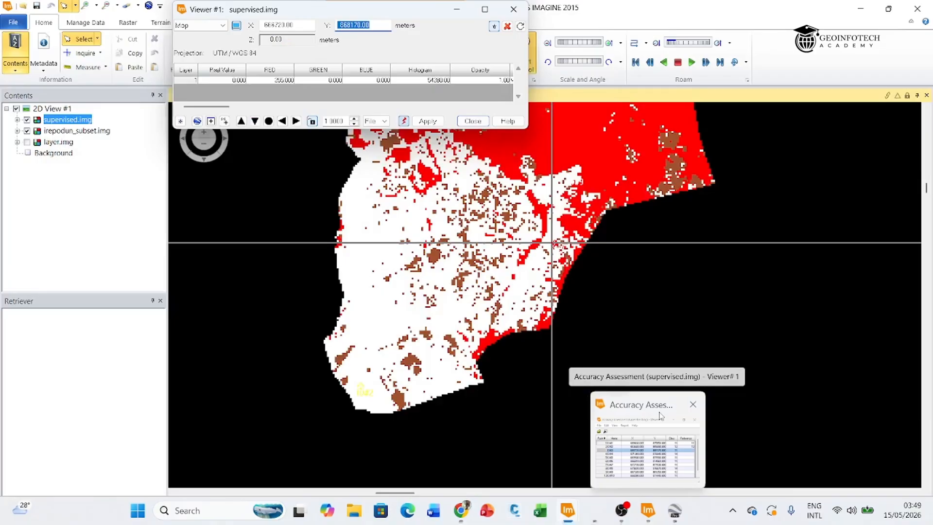
{"action": "left_click", "coordinate": [659, 416]}
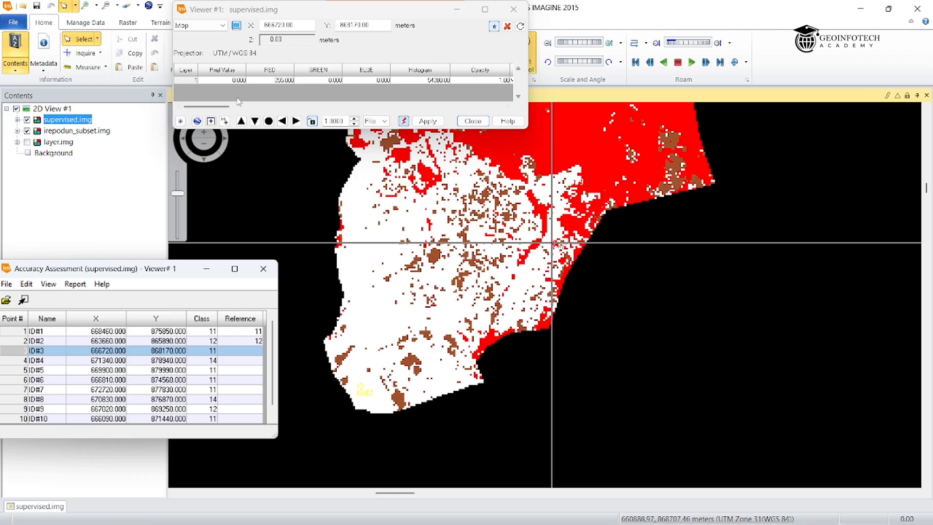
Step: Switch the inquire cursor to a combined coordinate field in Lat/Lon and copy the coordinates of point ID#3
{"action": "left_click", "coordinate": [236, 26]}
{"action": "left_click", "coordinate": [207, 25]}
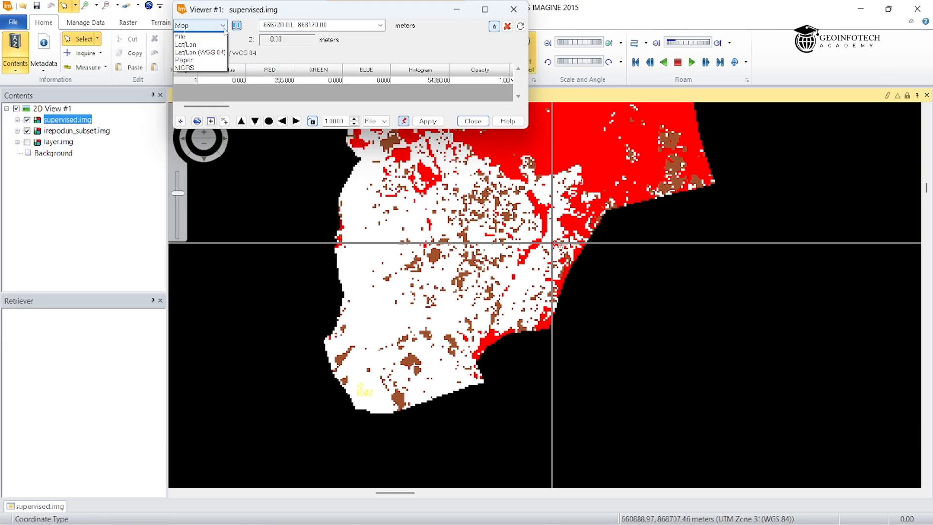
{"action": "left_click", "coordinate": [194, 51]}
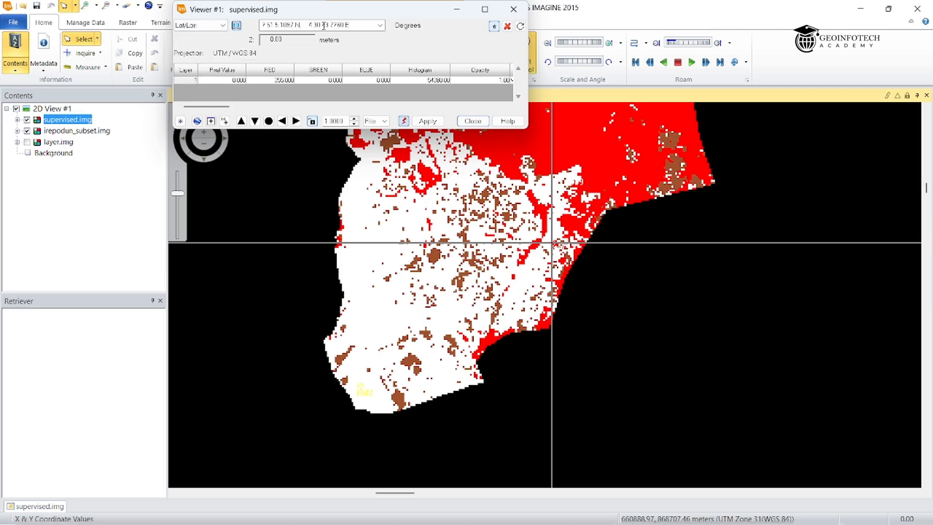
{"action": "left_click", "coordinate": [358, 22]}
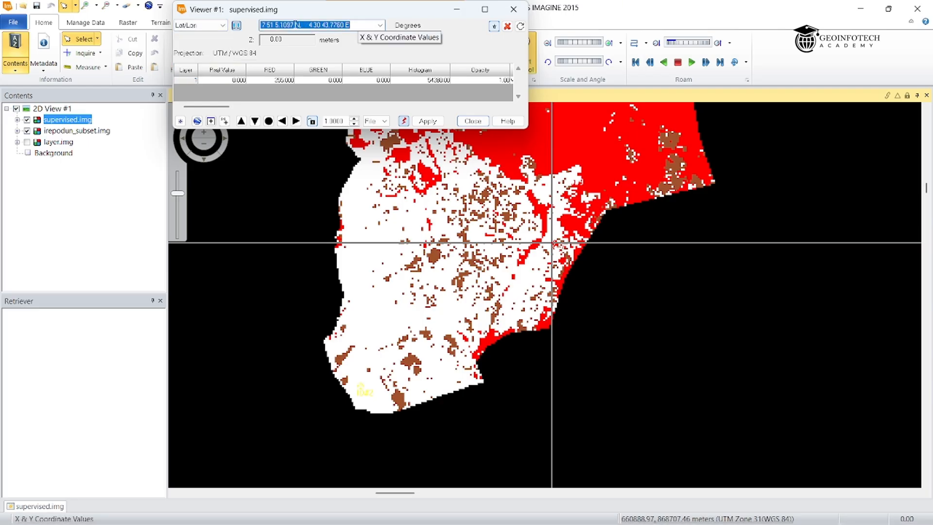
{"action": "right_click", "coordinate": [294, 26]}
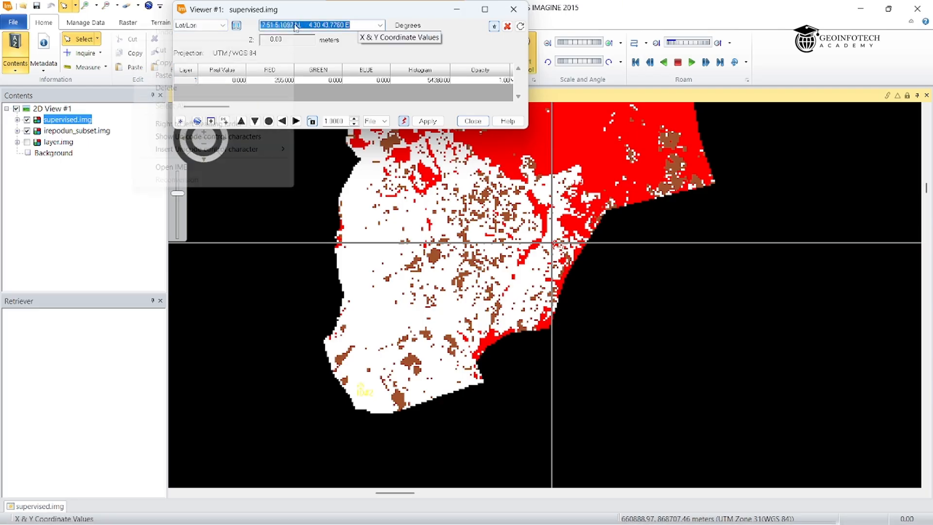
{"action": "left_click", "coordinate": [169, 63]}
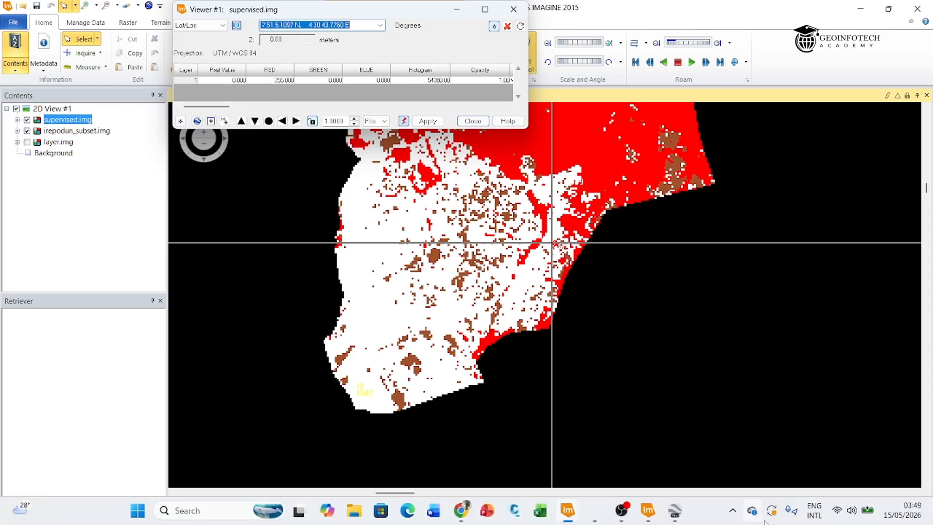
Step: Switch to Google Earth Pro and search for the copied coordinates 7 51 5.1097 N, 4 30 43.7760 E
{"action": "left_click", "coordinate": [675, 512]}
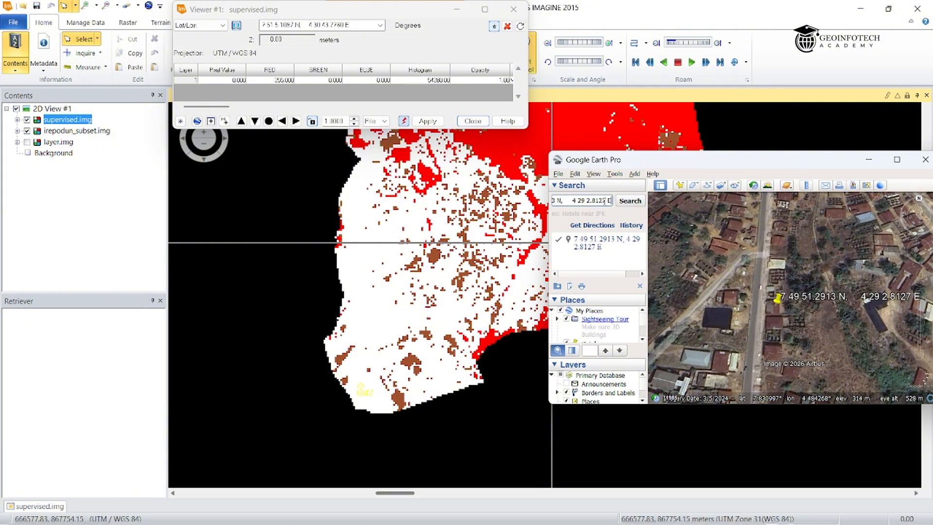
{"action": "left_click", "coordinate": [605, 202]}
{"action": "key", "text": "ctrl+a"}
{"action": "key", "text": "BackSpace"}
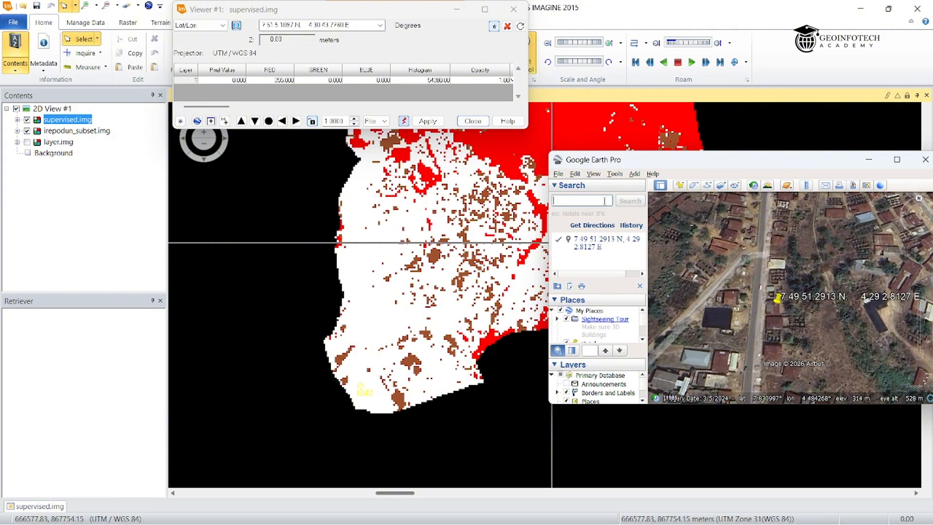
{"action": "right_click", "coordinate": [574, 200]}
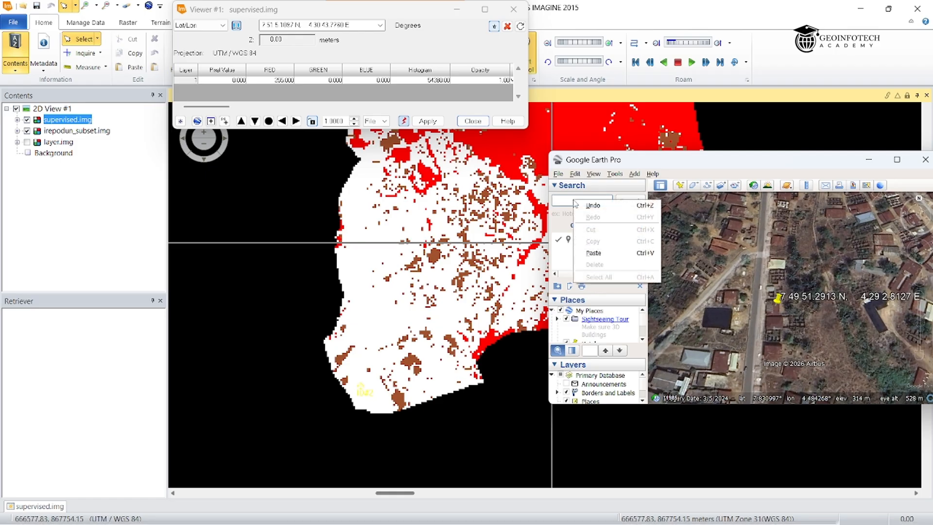
{"action": "left_click", "coordinate": [602, 253]}
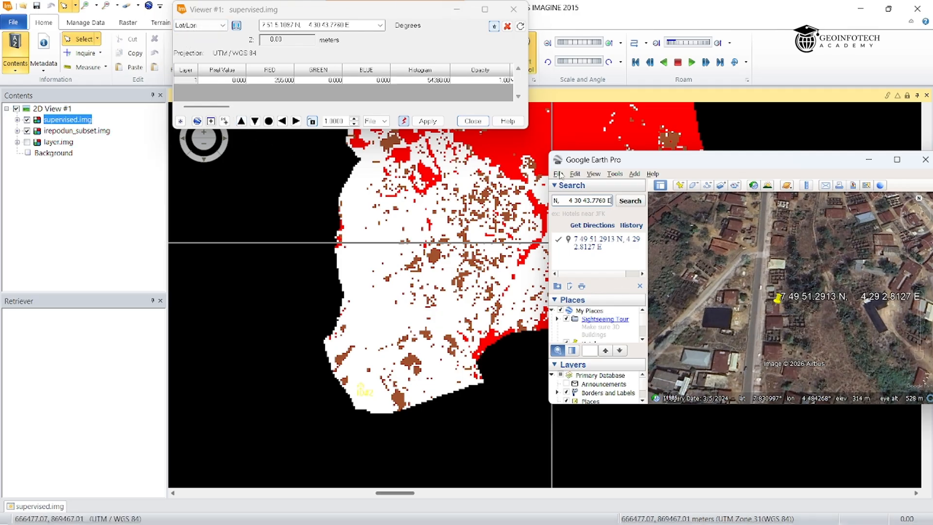
{"action": "left_click", "coordinate": [617, 203]}
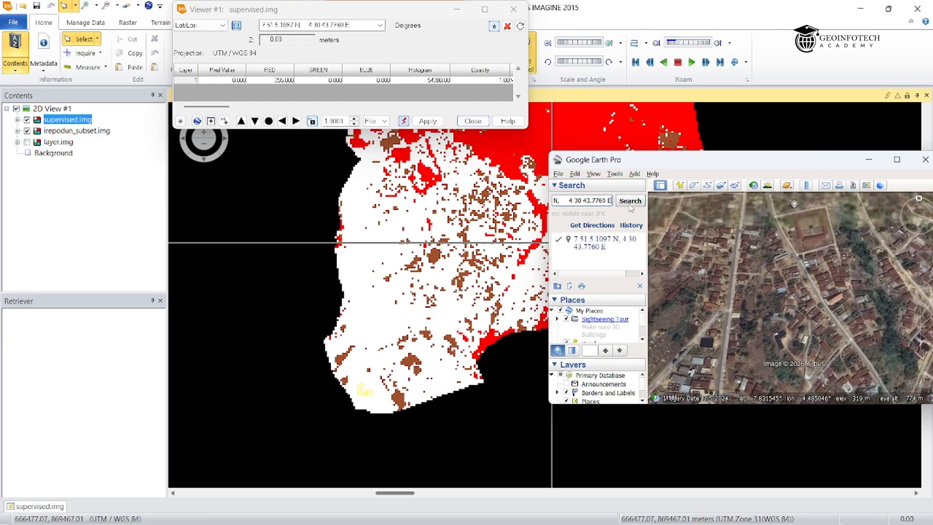
Step: Reposition the inquire cursor dialog over the supervised.img view and return to Google Earth Pro
{"action": "left_click_drag", "start_coordinate": [421, 14], "coordinate": [465, 23]}
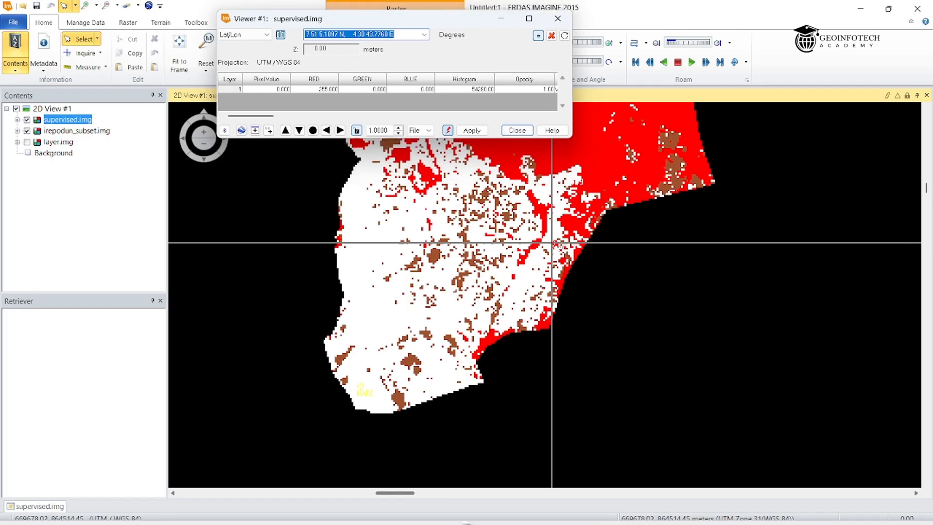
{"action": "mouse_move", "coordinate": [701, 504]}
{"action": "left_click", "coordinate": [683, 445]}
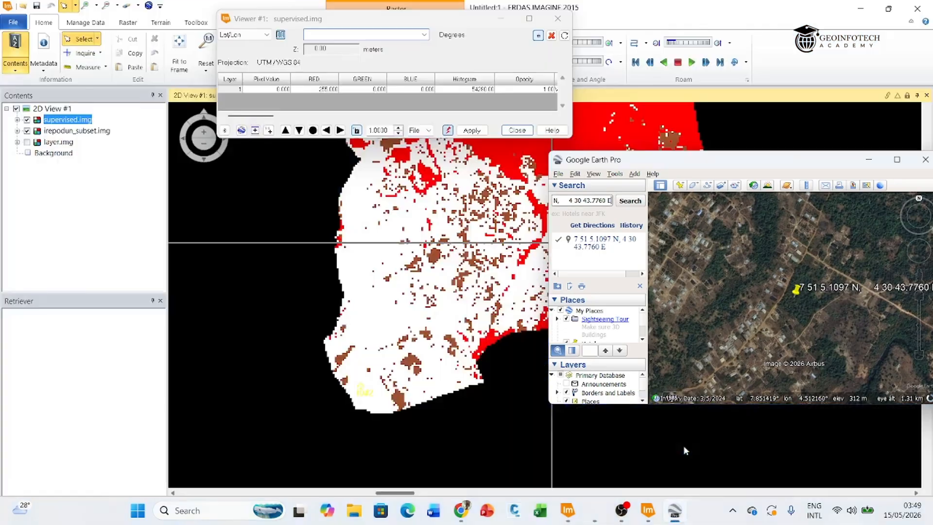
Step: Re-enter the copied coordinates 7 51 5.1097 N, 4 30 43.7760 E in the search and examine the land cover at the placemark
{"action": "left_click", "coordinate": [623, 200]}
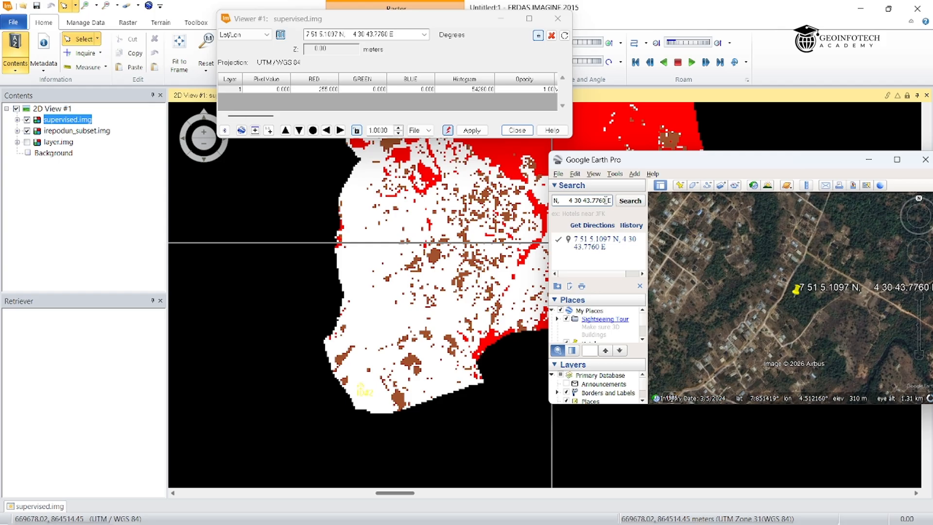
{"action": "key", "text": "BackSpace"}
{"action": "key", "text": "BackSpace"}
{"action": "key", "text": "BackSpace"}
{"action": "key", "text": "BackSpace"}
{"action": "key", "text": "BackSpace"}
{"action": "key", "text": "BackSpace"}
{"action": "key", "text": "BackSpace"}
{"action": "key", "text": "BackSpace"}
{"action": "right_click", "coordinate": [574, 200]}
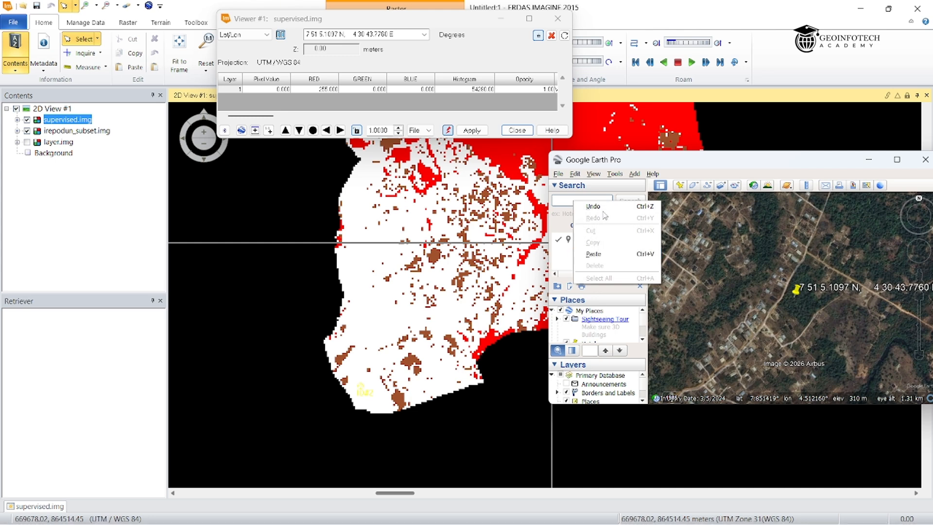
{"action": "left_click", "coordinate": [593, 254]}
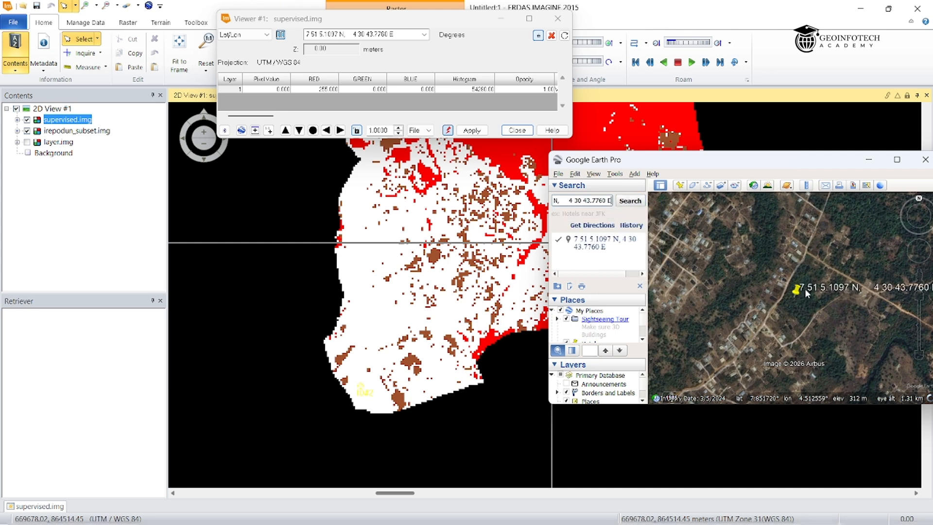
{"action": "scroll", "coordinate": [804, 288], "scroll_direction": "up", "scroll_amount": 2}
{"action": "scroll", "coordinate": [802, 292], "scroll_direction": "up", "scroll_amount": 2}
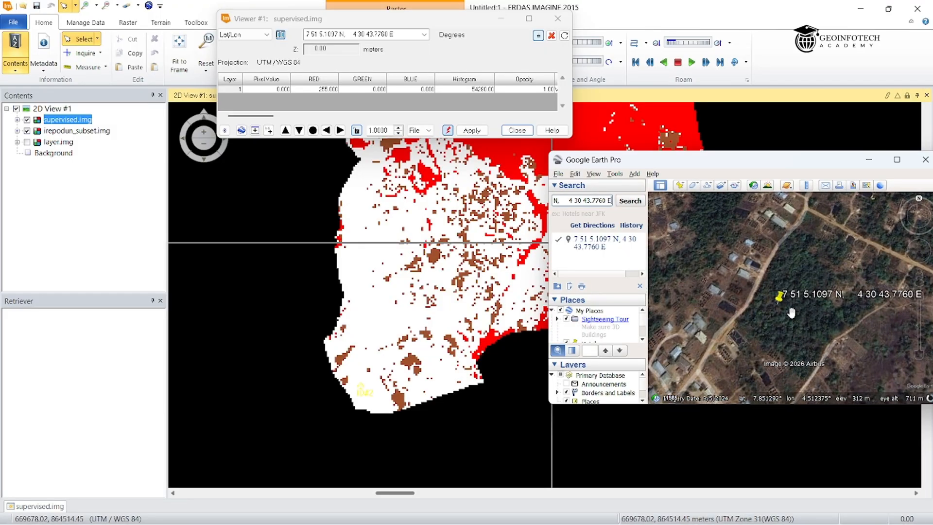
Step: Return to ERDAS IMAGINE and bring up the accuracy assessment table to check the class value of point ID#3
{"action": "scroll", "coordinate": [793, 314], "scroll_direction": "up", "scroll_amount": 1}
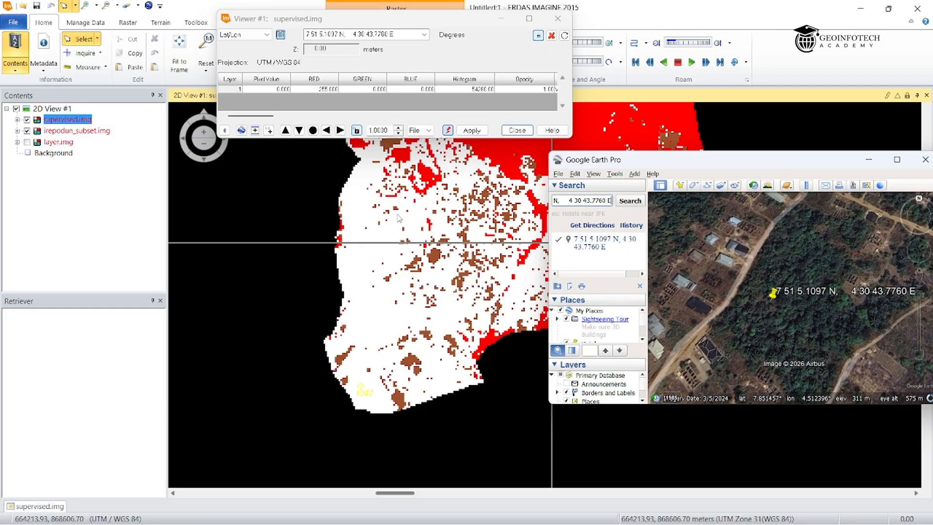
{"action": "left_click", "coordinate": [452, 201]}
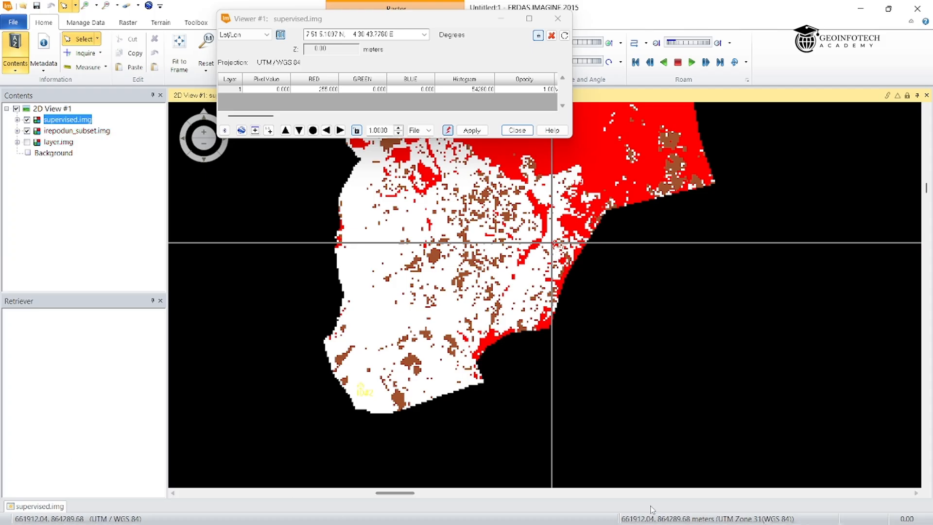
{"action": "mouse_move", "coordinate": [608, 510]}
{"action": "mouse_move", "coordinate": [649, 516]}
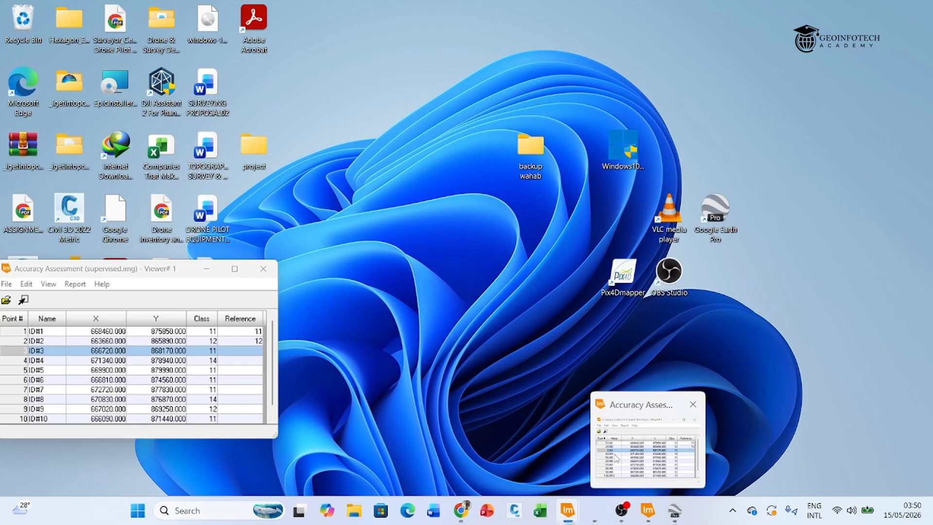
{"action": "left_click", "coordinate": [616, 459]}
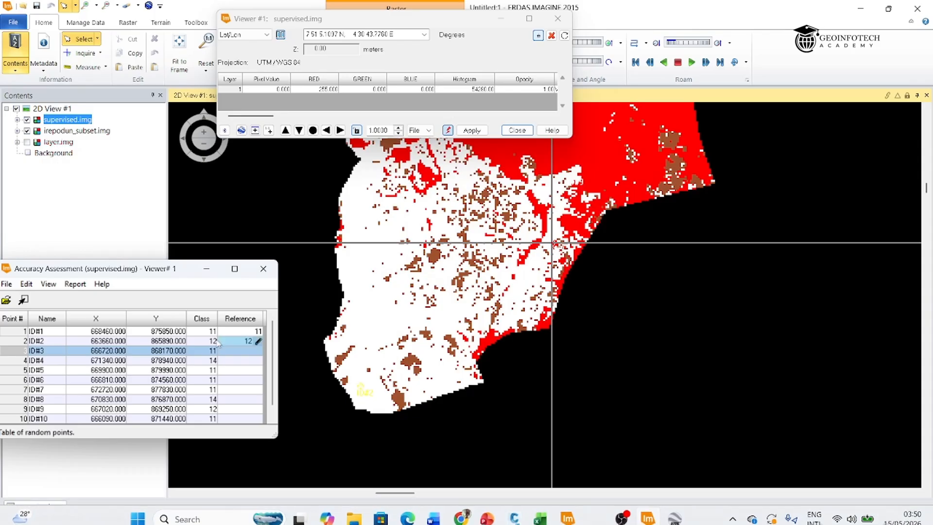
{"action": "left_click", "coordinate": [41, 359]}
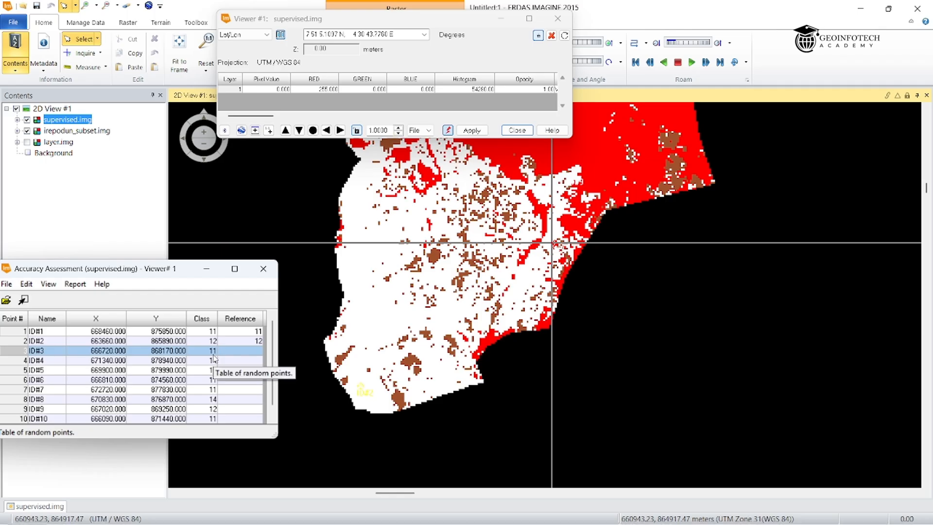
Step: Open the supervised.img attribute table and select the Vegetation row to check its class number
{"action": "mouse_move", "coordinate": [420, 523]}
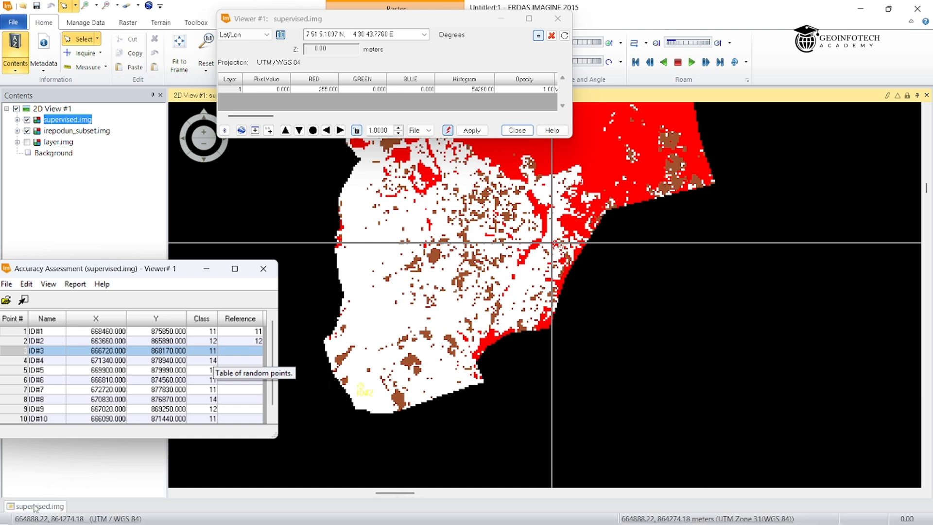
{"action": "left_click", "coordinate": [34, 507]}
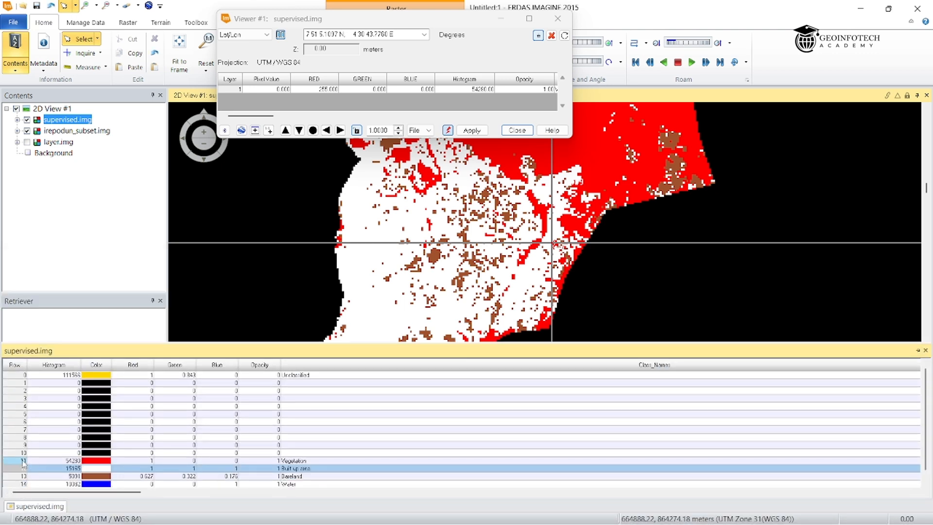
{"action": "left_click", "coordinate": [22, 460]}
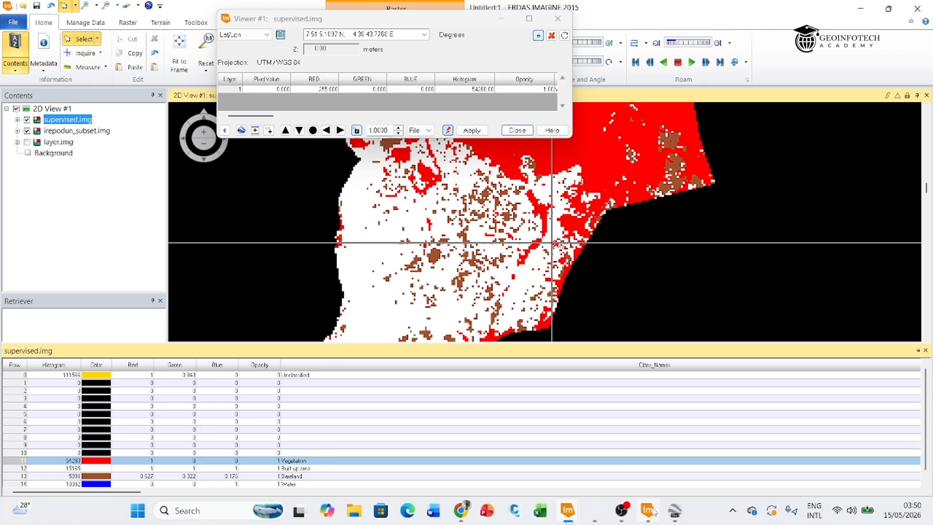
Step: Enter reference class 11 for point ID#3 in the accuracy assessment table
{"action": "mouse_move", "coordinate": [653, 514]}
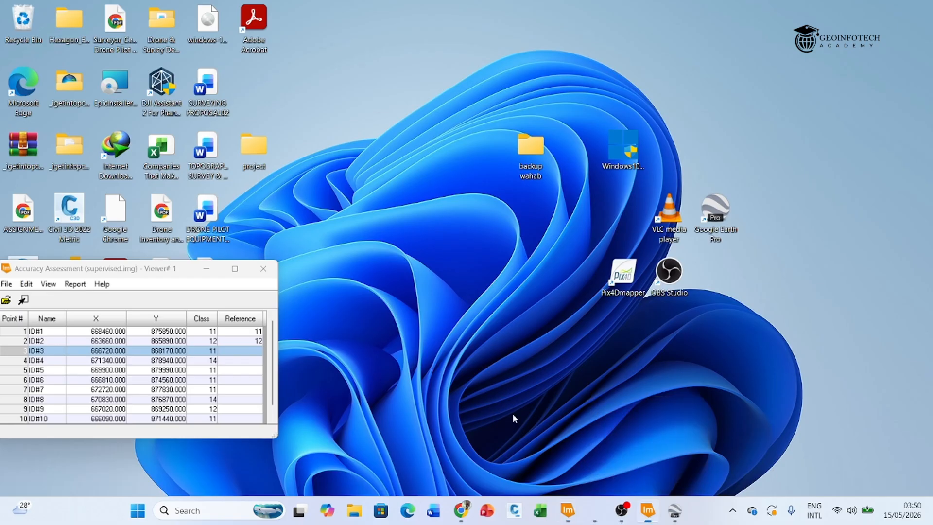
{"action": "left_click", "coordinate": [646, 452]}
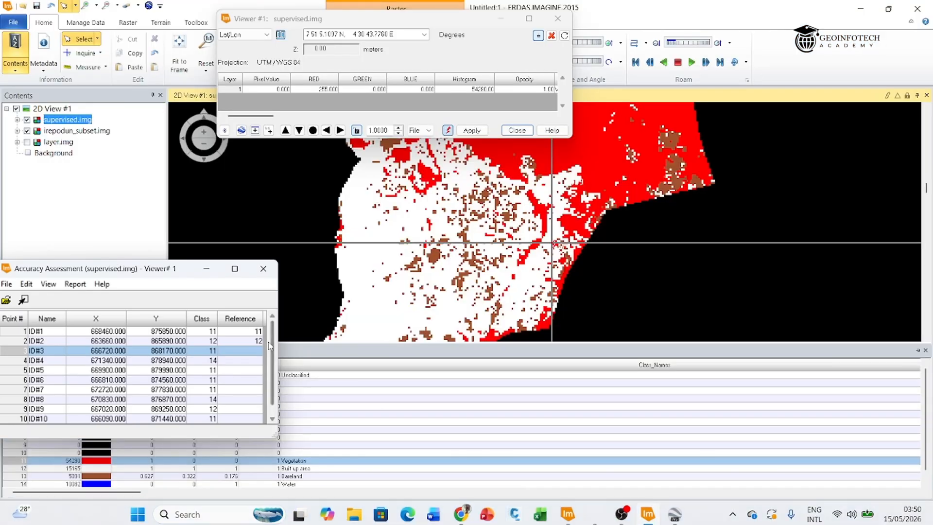
{"action": "left_click", "coordinate": [257, 351]}
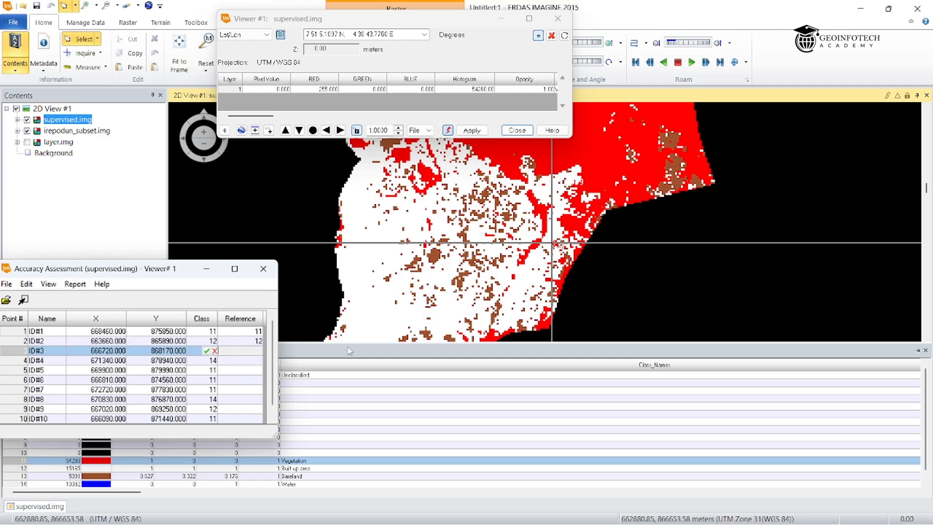
{"action": "type", "text": "1"}
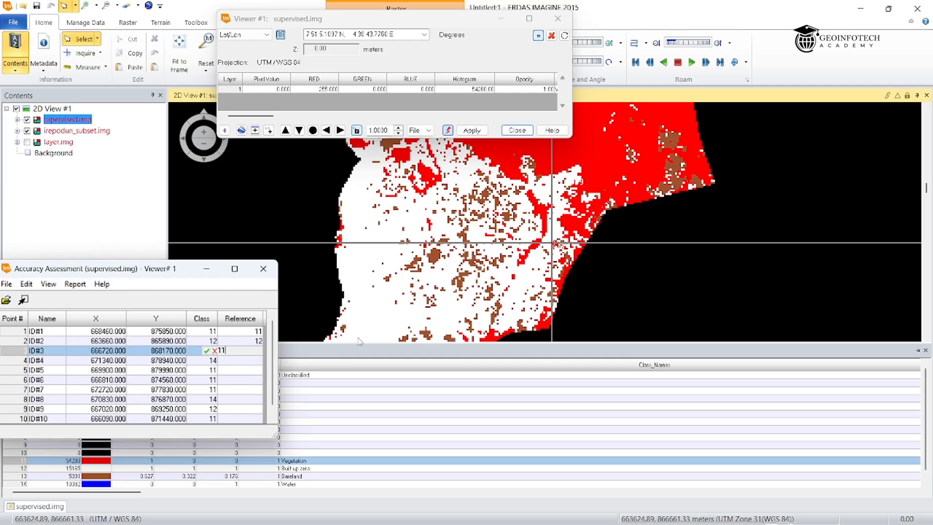
{"action": "type", "text": "1"}
{"action": "key", "text": "Return"}
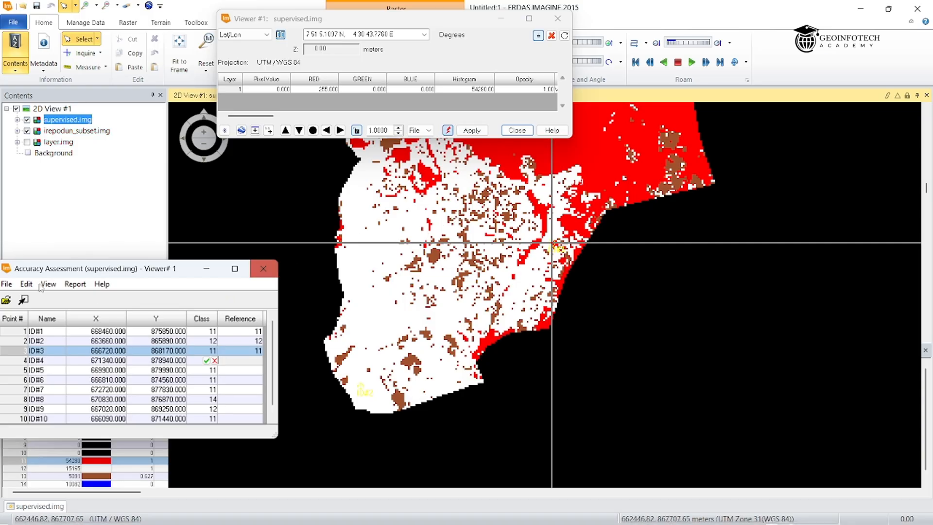
Step: Select point ID#4 in the table and switch the inquire cursor to Map coordinates with separate X and Y fields
{"action": "left_click", "coordinate": [13, 361]}
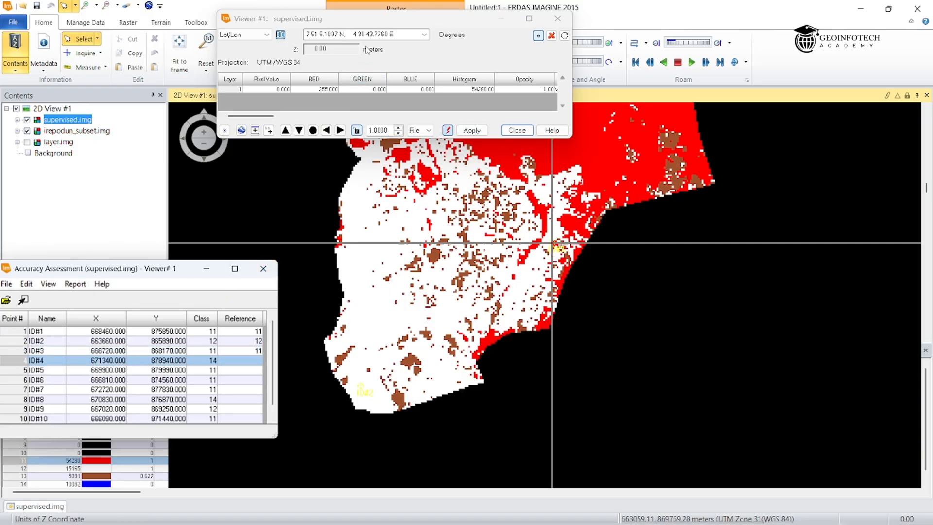
{"action": "left_click", "coordinate": [266, 35]}
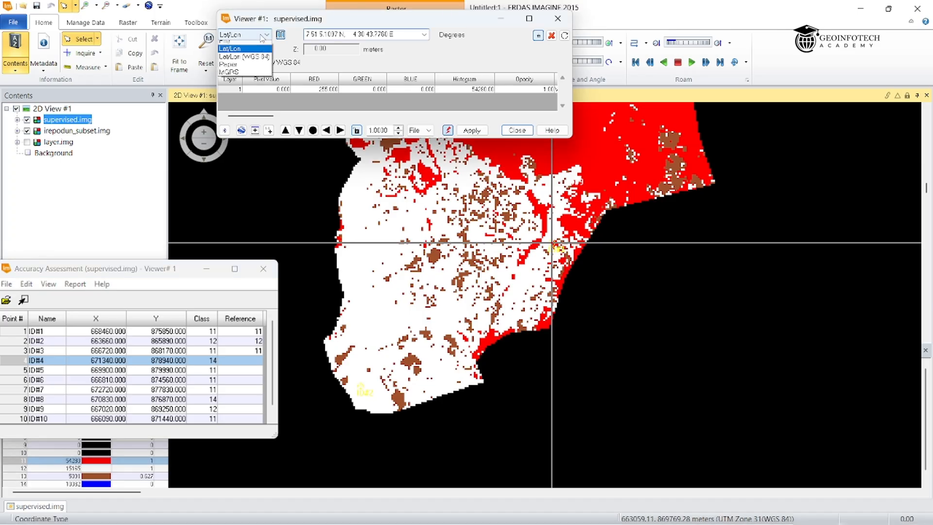
{"action": "left_click", "coordinate": [233, 50]}
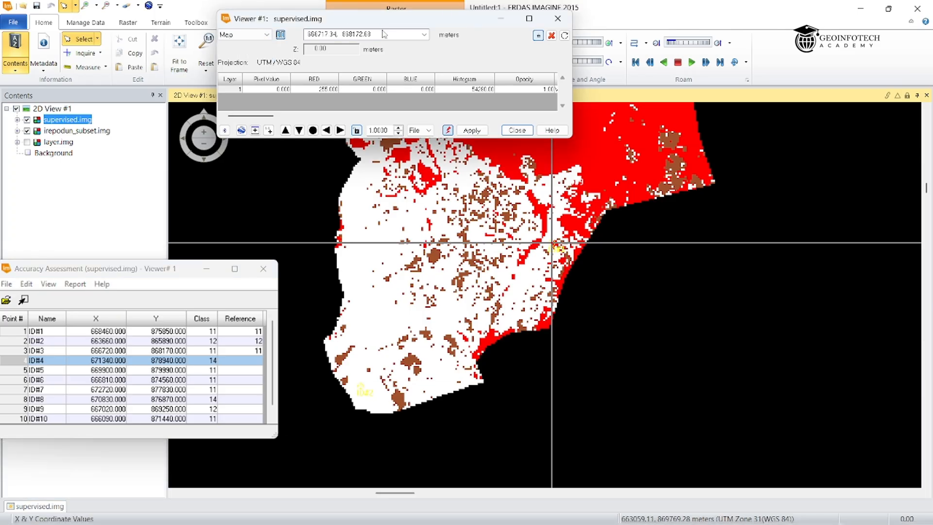
{"action": "left_click", "coordinate": [281, 35]}
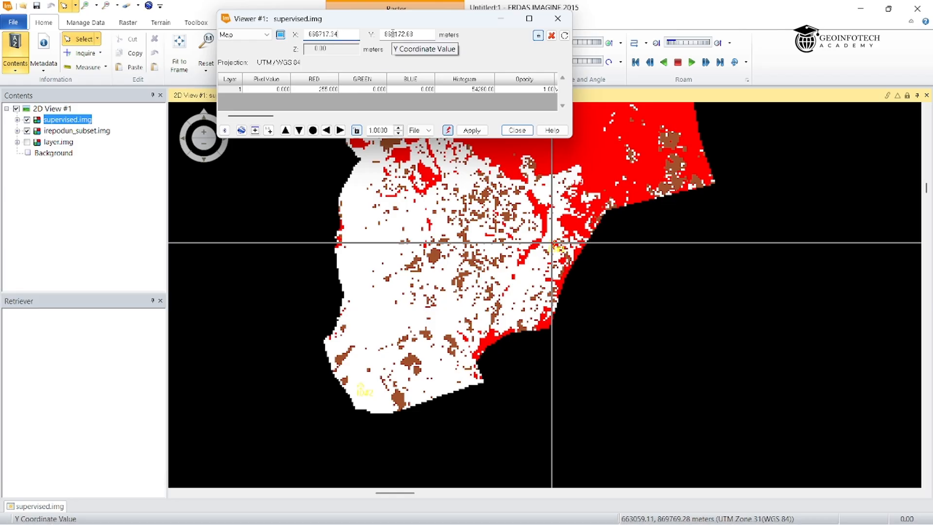
Step: Set the inquire cursor's X coordinate to 671340.00 for point ID#4
{"action": "type", "text": "6"}
{"action": "key", "text": "BackSpace"}
{"action": "key", "text": "BackSpace"}
{"action": "key", "text": "BackSpace"}
{"action": "key", "text": "BackSpace"}
{"action": "key", "text": "BackSpace"}
{"action": "key", "text": "BackSpace"}
{"action": "key", "text": "BackSpace"}
{"action": "key", "text": "BackSpace"}
{"action": "key", "text": "BackSpace"}
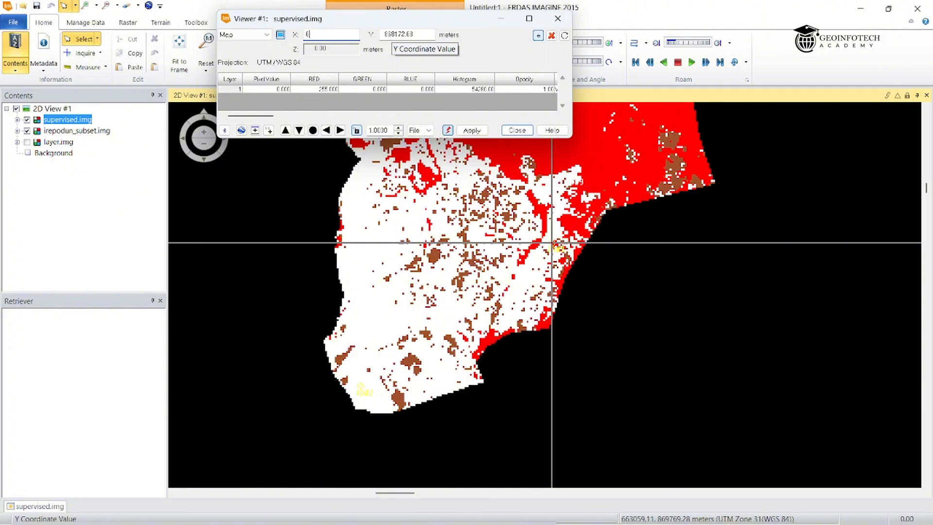
{"action": "type", "text": "71"}
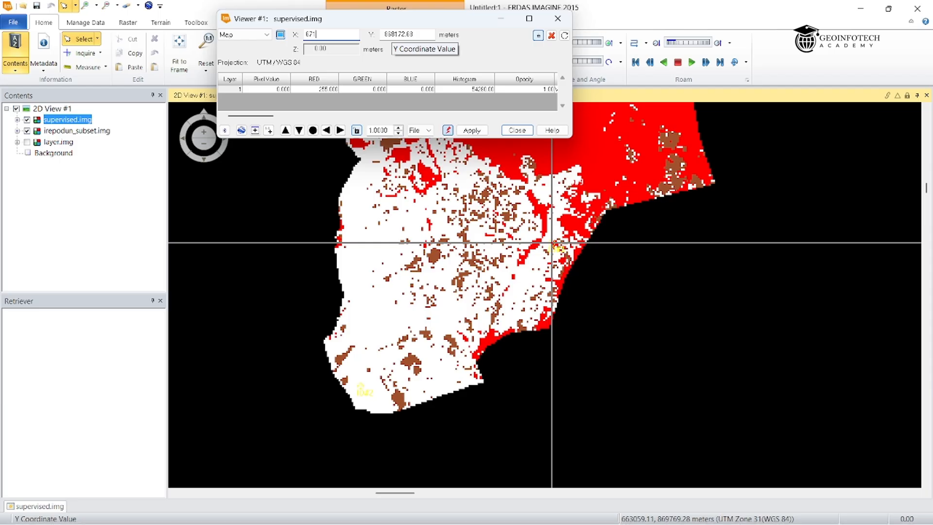
{"action": "type", "text": "340.000"}
{"action": "key", "text": "Return"}
Step: Set the inquire cursor's Y coordinate to 878940.00 and bring up the accuracy assessment table to check it against point ID#4
{"action": "left_click", "coordinate": [419, 32]}
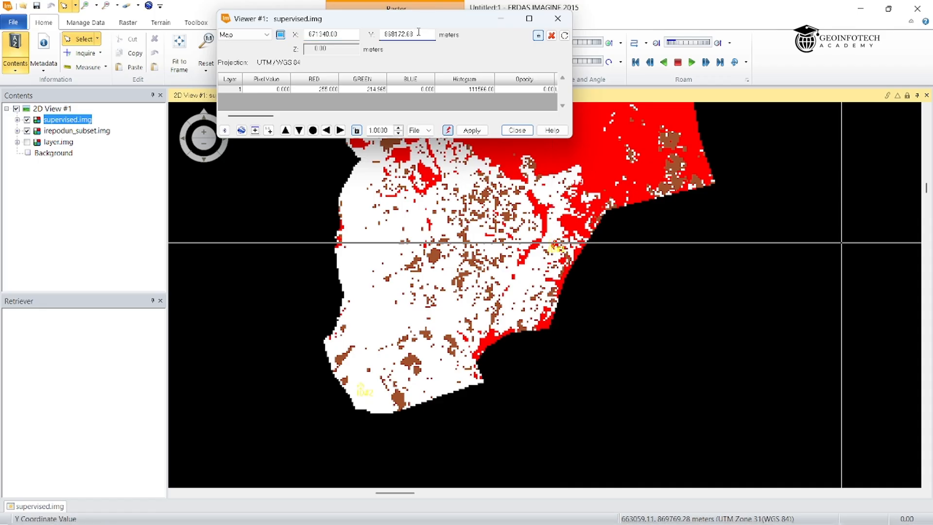
{"action": "key", "text": "BackSpace"}
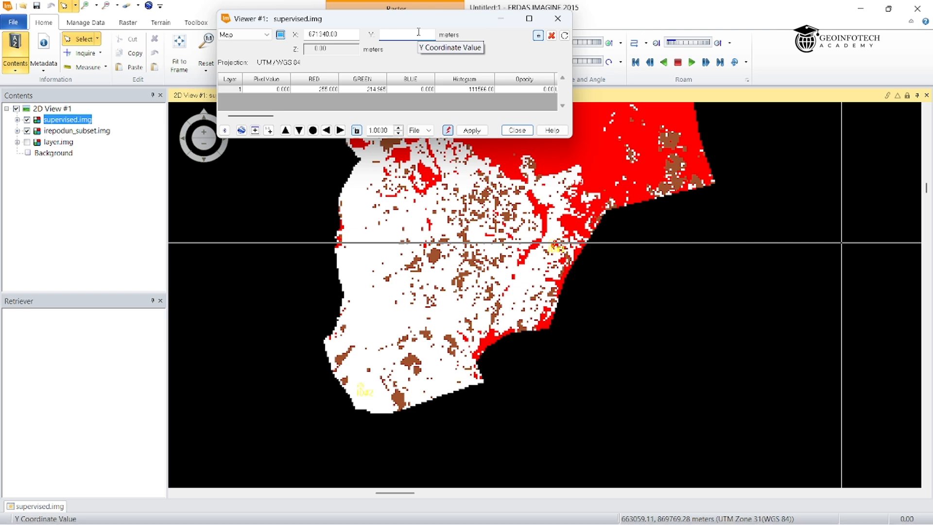
{"action": "type", "text": "8"}
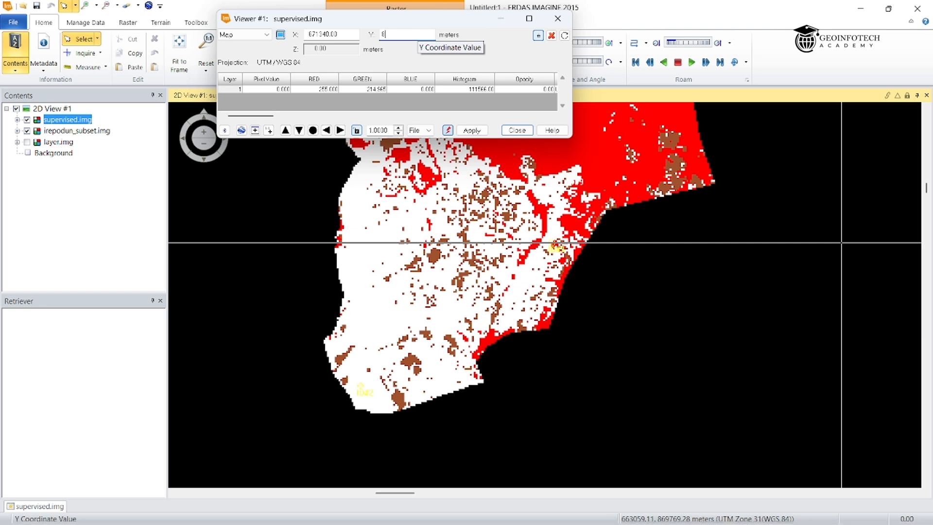
{"action": "type", "text": "78940"}
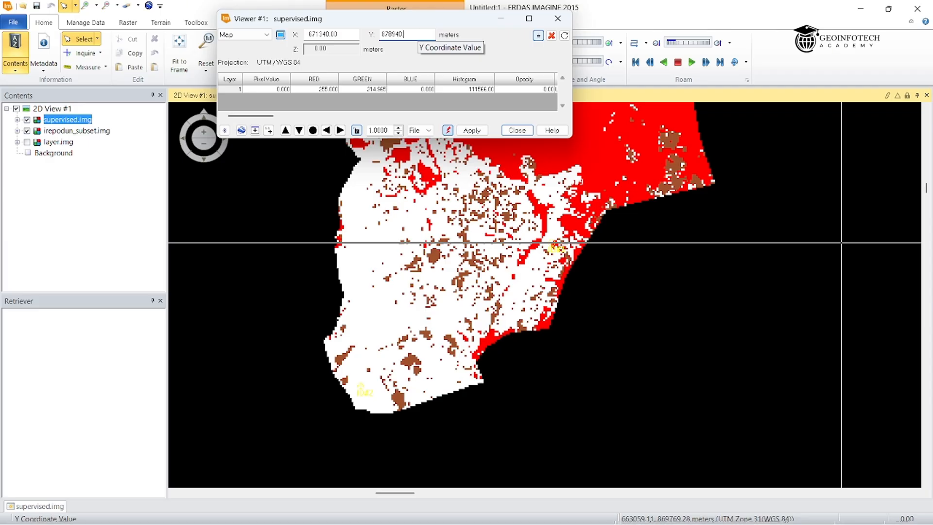
{"action": "type", "text": ".00"}
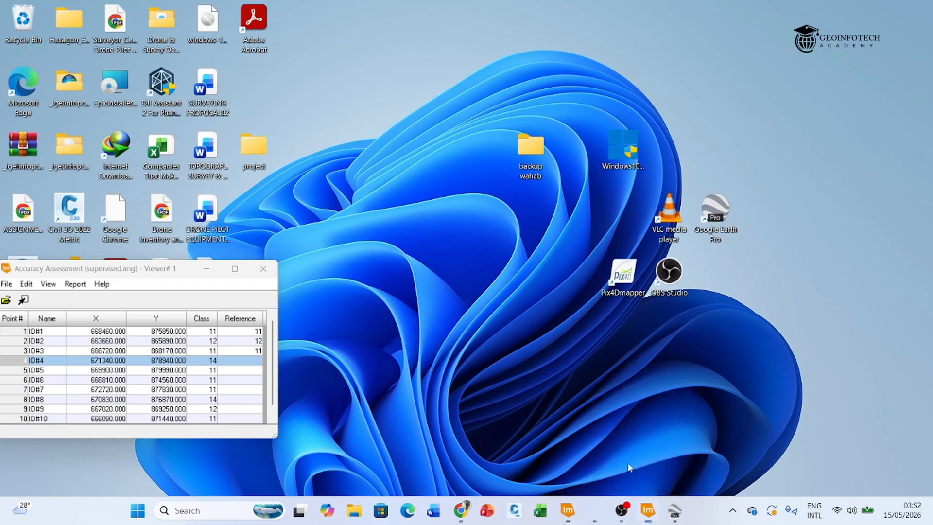
{"action": "left_click", "coordinate": [628, 463]}
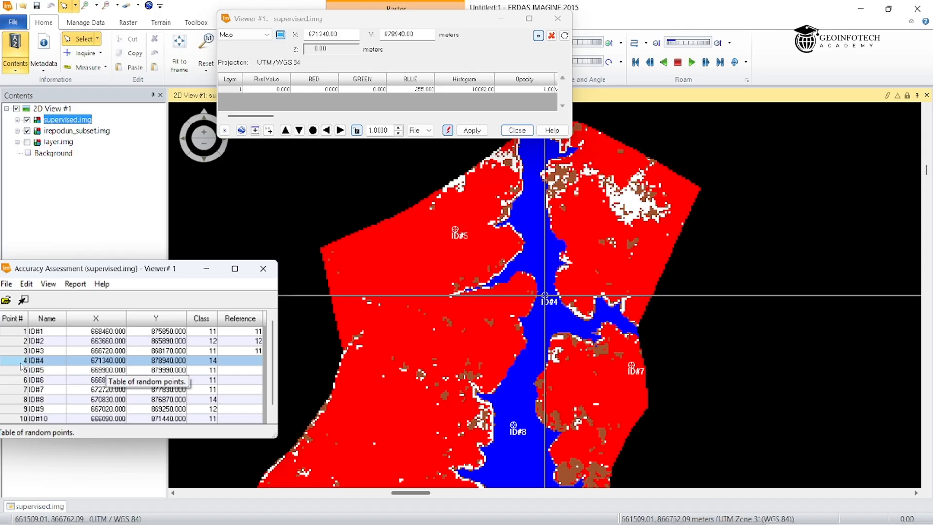
Step: Switch the inquire cursor to a combined coordinate field in Lat/Lon and copy the coordinates of point ID#4
{"action": "left_click", "coordinate": [280, 35]}
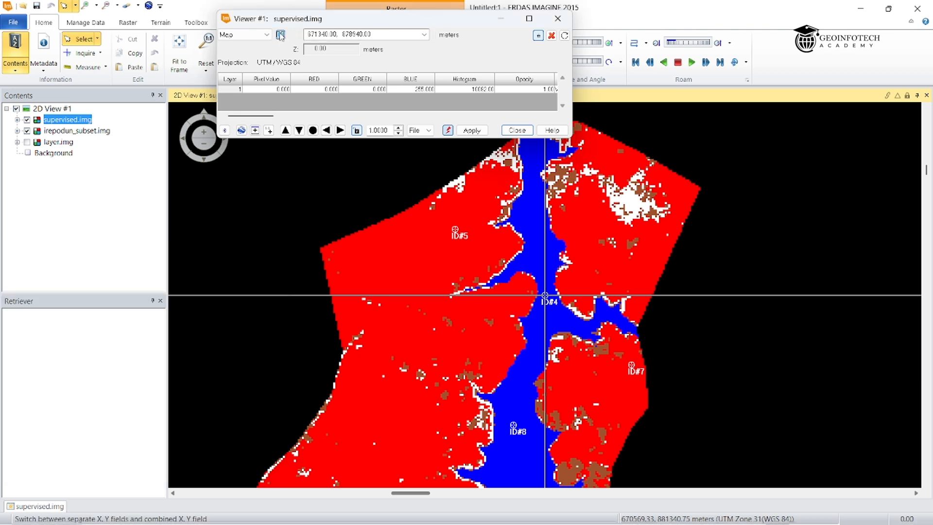
{"action": "left_click", "coordinate": [252, 35]}
{"action": "left_click", "coordinate": [252, 62]}
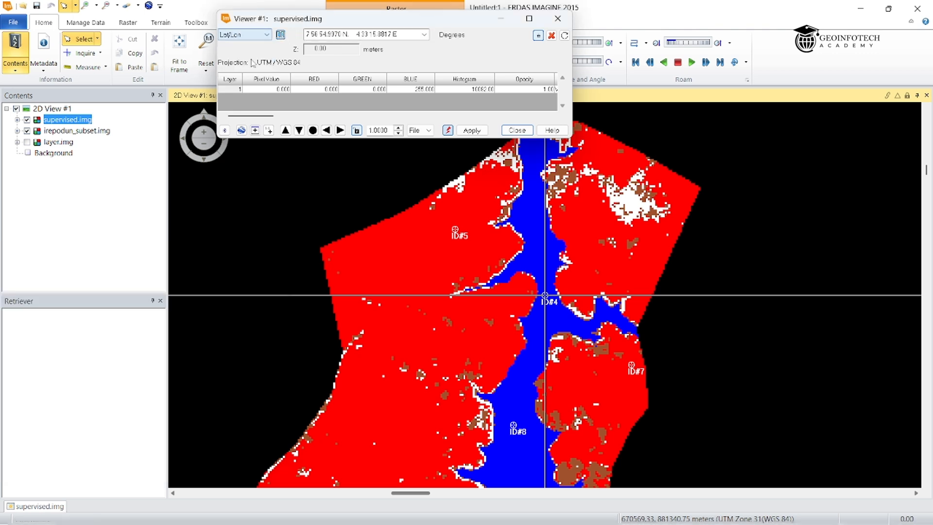
{"action": "left_click_drag", "start_coordinate": [405, 34], "coordinate": [303, 35]}
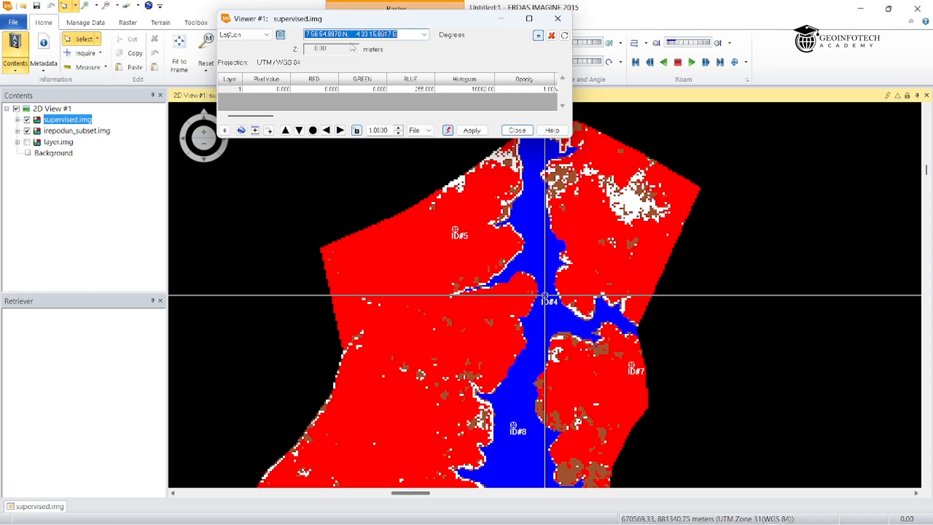
{"action": "right_click", "coordinate": [341, 33]}
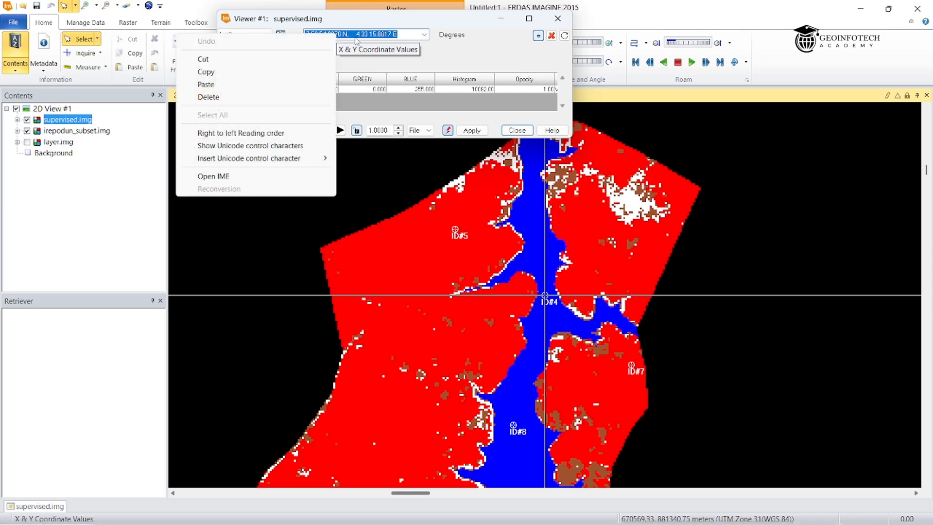
{"action": "left_click", "coordinate": [218, 73]}
Step: Switch to Google Earth Pro and replace the search text with the copied Lat/Lon coordinates of point ID#4
{"action": "mouse_move", "coordinate": [656, 517]}
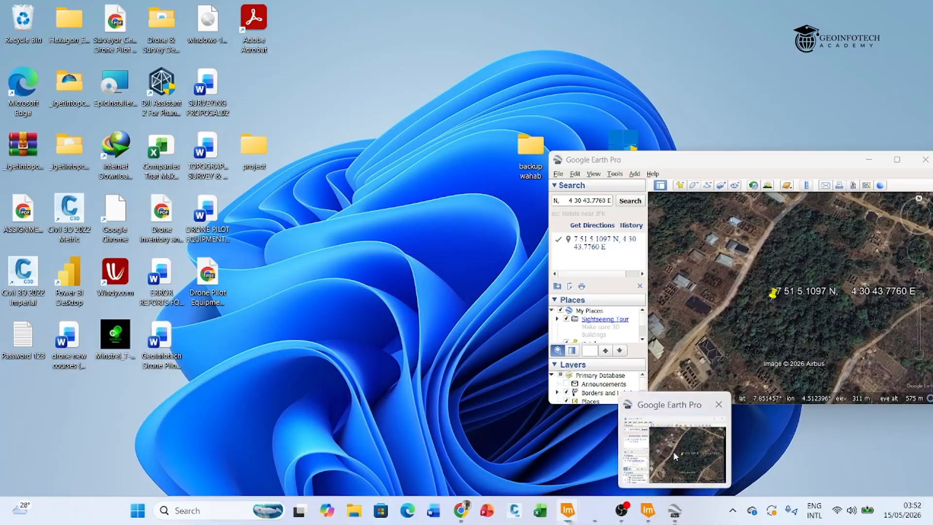
{"action": "left_click", "coordinate": [673, 450]}
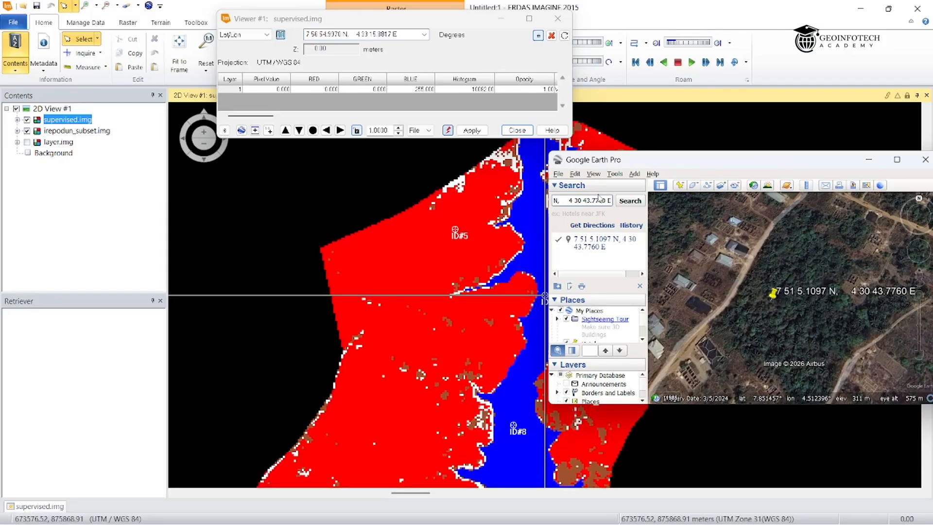
{"action": "key", "text": "BackSpace"}
{"action": "key", "text": "BackSpace"}
{"action": "key", "text": "BackSpace"}
{"action": "key", "text": "BackSpace"}
{"action": "key", "text": "BackSpace"}
{"action": "key", "text": "BackSpace"}
{"action": "key", "text": "BackSpace"}
{"action": "key", "text": "BackSpace"}
{"action": "key", "text": "BackSpace"}
{"action": "key", "text": "BackSpace"}
{"action": "key", "text": "BackSpace"}
{"action": "key", "text": "BackSpace"}
{"action": "key", "text": "BackSpace"}
{"action": "key", "text": "BackSpace"}
{"action": "key", "text": "BackSpace"}
{"action": "key", "text": "BackSpace"}
{"action": "key", "text": "BackSpace"}
{"action": "key", "text": "BackSpace"}
{"action": "key", "text": "BackSpace"}
{"action": "key", "text": "BackSpace"}
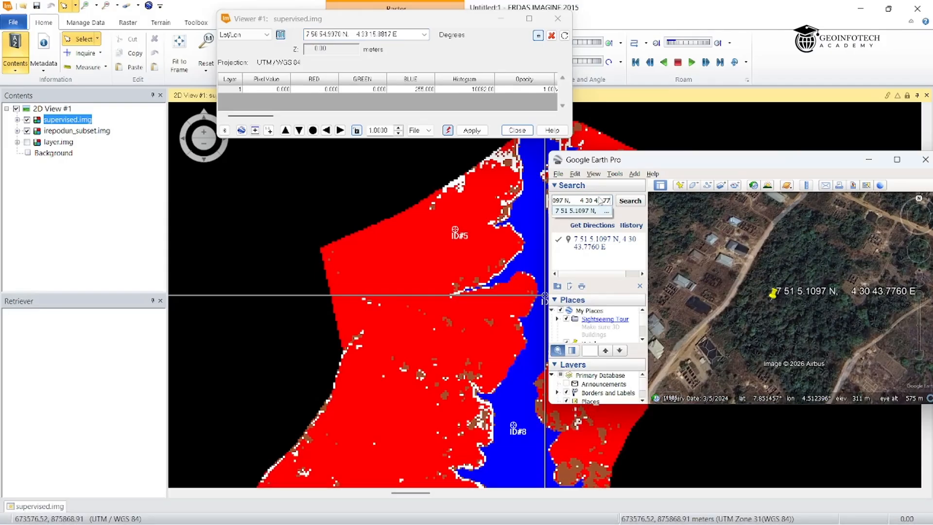
{"action": "key", "text": "BackSpace"}
{"action": "key", "text": "BackSpace"}
{"action": "key", "text": "BackSpace"}
{"action": "key", "text": "BackSpace"}
{"action": "key", "text": "BackSpace"}
{"action": "key", "text": "BackSpace"}
{"action": "key", "text": "BackSpace"}
{"action": "key", "text": "BackSpace"}
{"action": "key", "text": "BackSpace"}
{"action": "key", "text": "BackSpace"}
{"action": "key", "text": "BackSpace"}
{"action": "key", "text": "BackSpace"}
{"action": "key", "text": "BackSpace"}
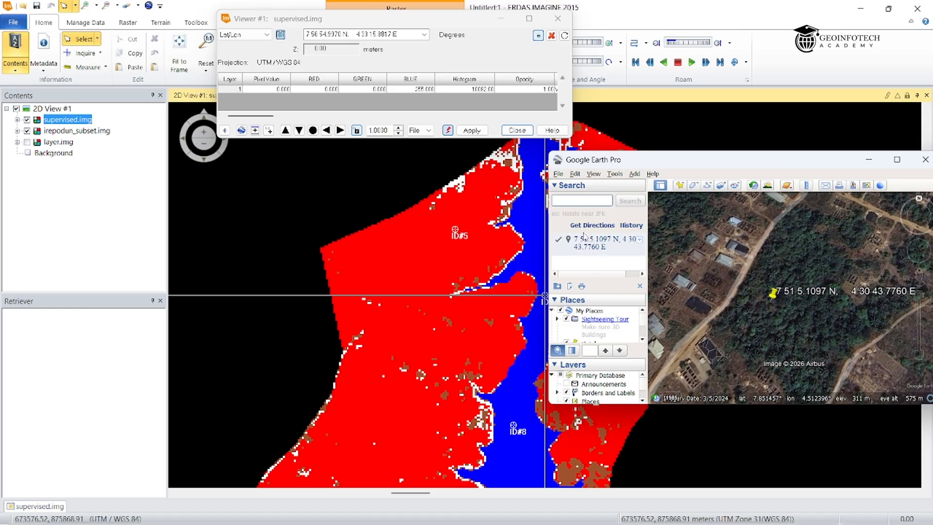
{"action": "right_click", "coordinate": [569, 201]}
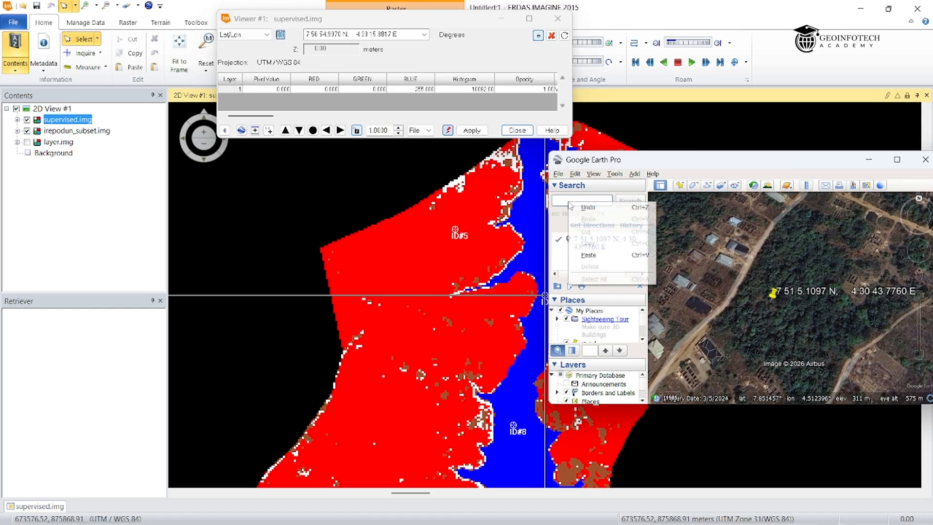
{"action": "left_click", "coordinate": [588, 257]}
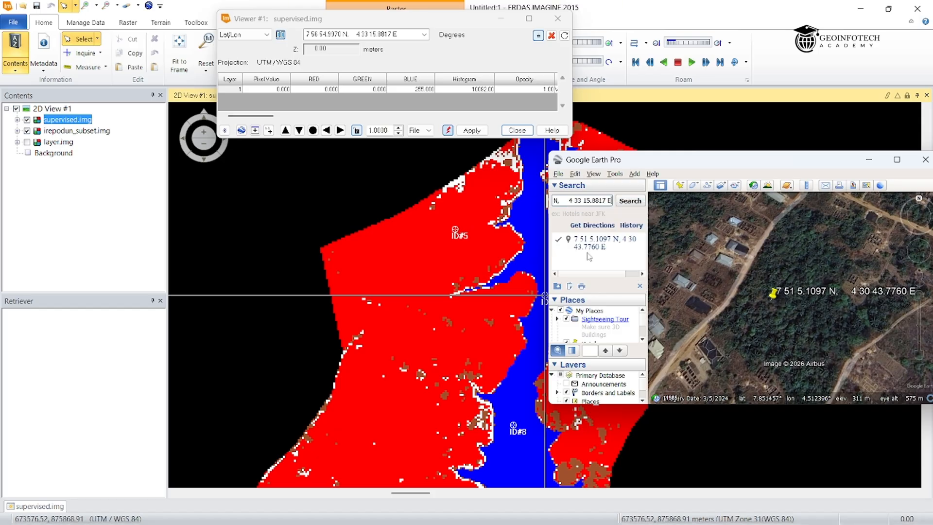
Step: Search Google Earth Pro for the Lat/Lon of point ID#4 and compare the location's imagery with the classified map
{"action": "left_click", "coordinate": [629, 201]}
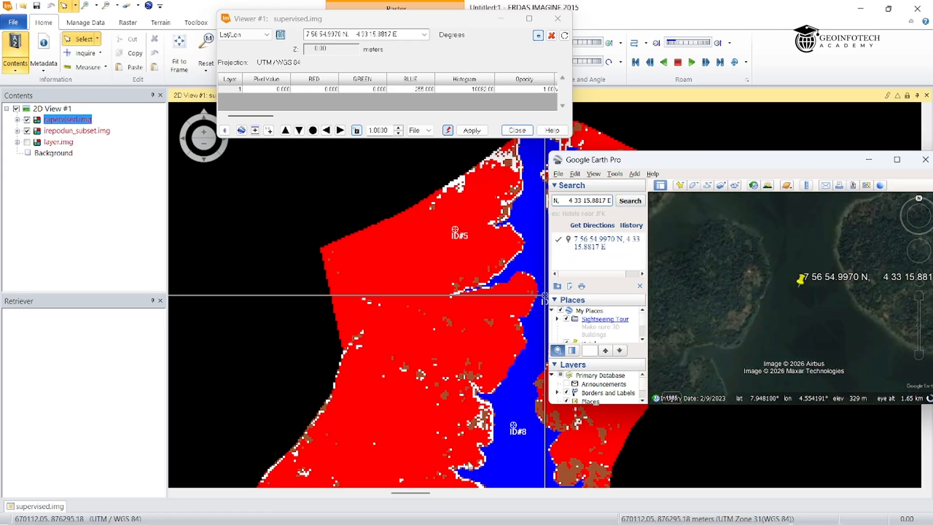
{"action": "scroll", "coordinate": [428, 352], "scroll_direction": "down", "scroll_amount": 1}
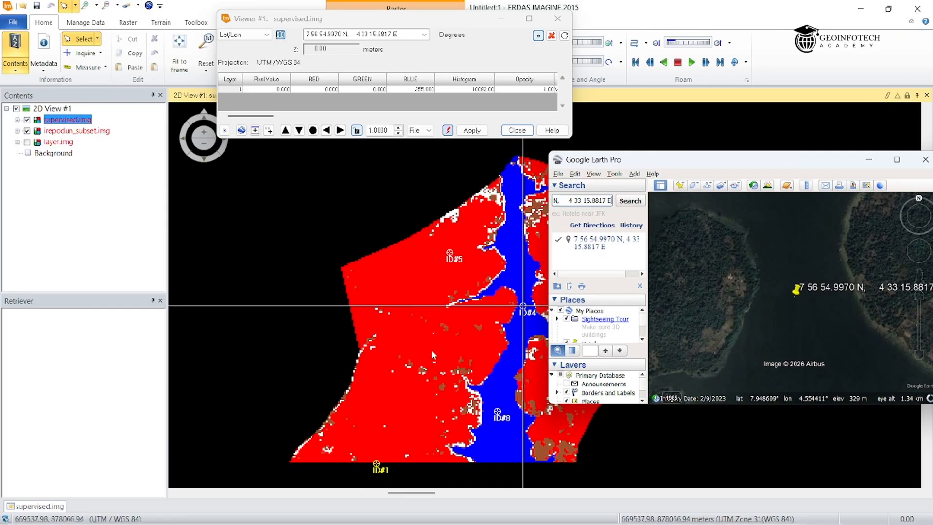
{"action": "scroll", "coordinate": [431, 350], "scroll_direction": "down", "scroll_amount": 1}
{"action": "scroll", "coordinate": [430, 350], "scroll_direction": "up", "scroll_amount": 1}
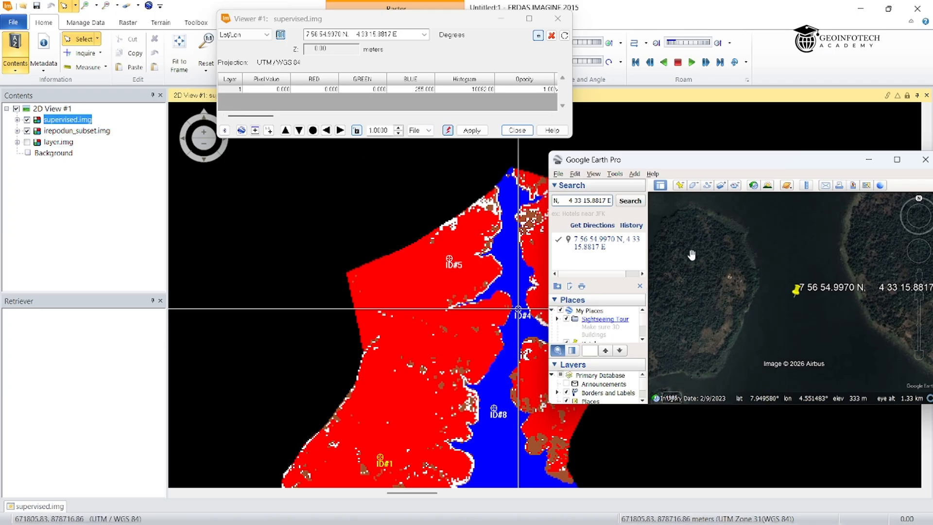
Step: Bring up the accuracy assessment table and look up the Water class's row number in the supervised.img attribute table
{"action": "mouse_move", "coordinate": [647, 510]}
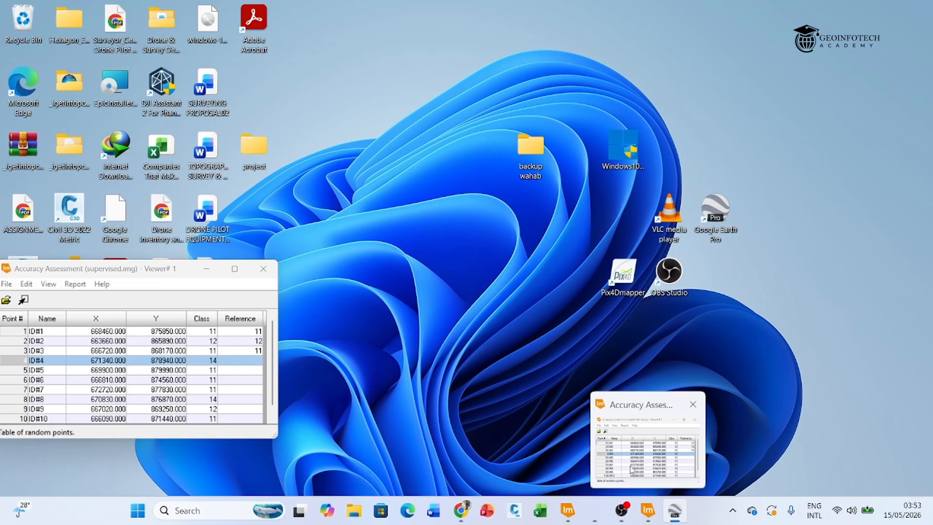
{"action": "left_click", "coordinate": [631, 469]}
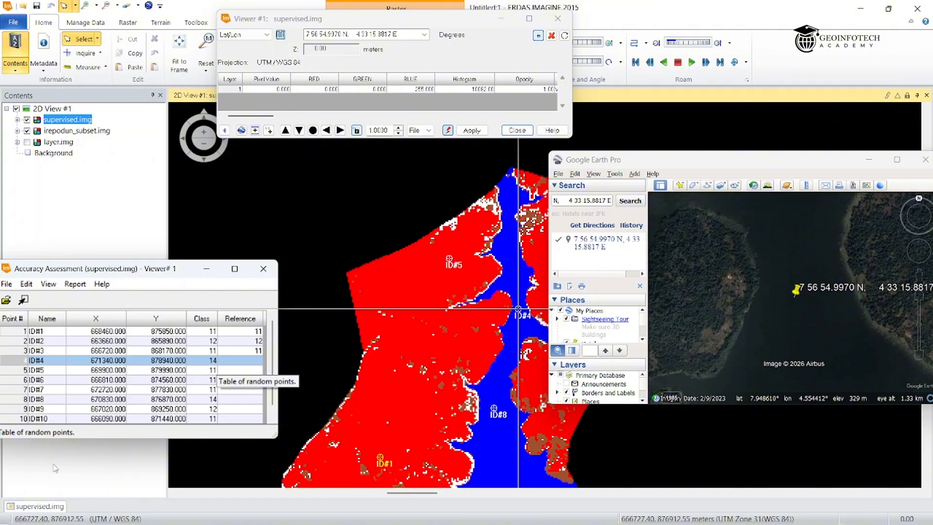
{"action": "left_click", "coordinate": [41, 507]}
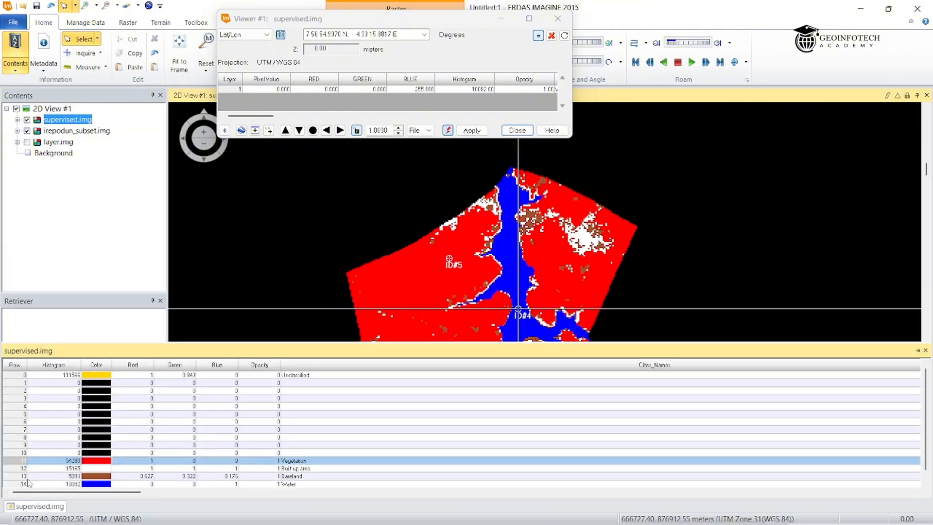
{"action": "left_click", "coordinate": [17, 484]}
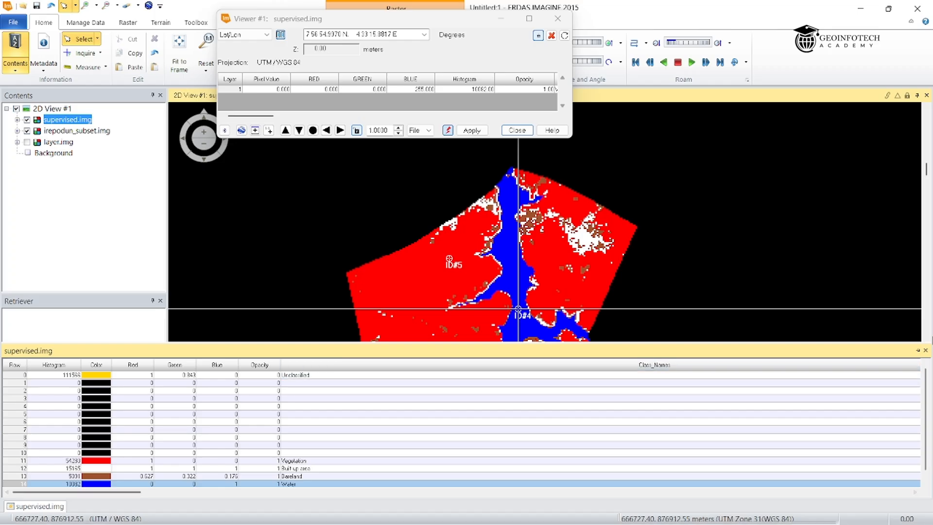
{"action": "left_click", "coordinate": [925, 350]}
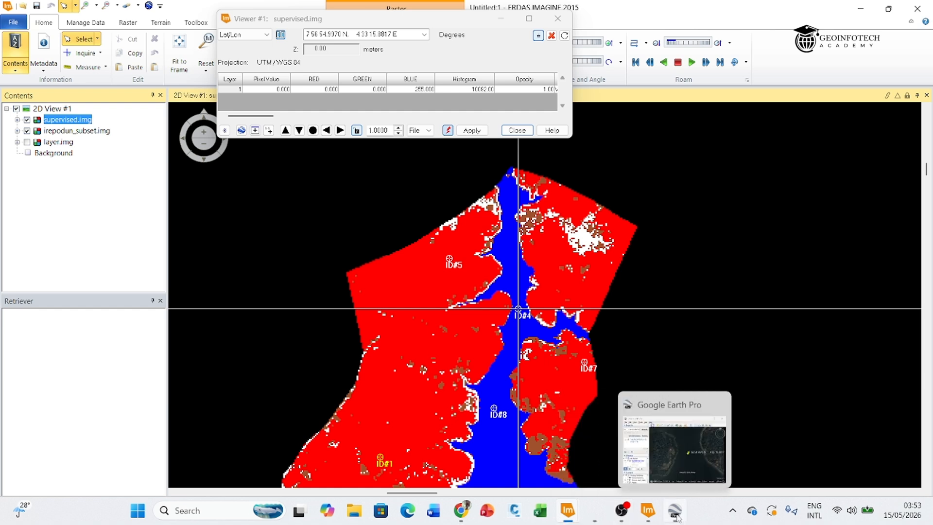
Step: Recheck point ID#4 in Google Earth Pro and enter 14 as its reference class in the accuracy assessment table
{"action": "left_click", "coordinate": [701, 471]}
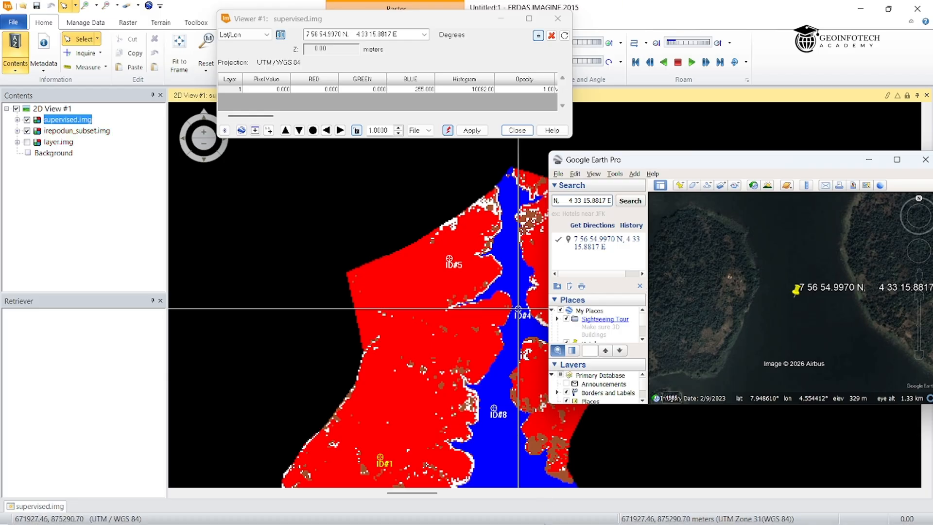
{"action": "mouse_move", "coordinate": [568, 514]}
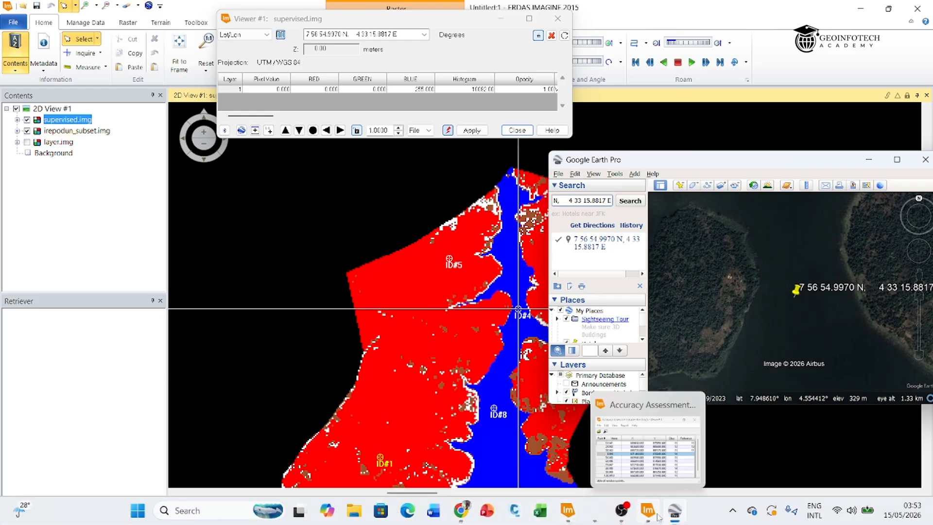
{"action": "left_click", "coordinate": [648, 489]}
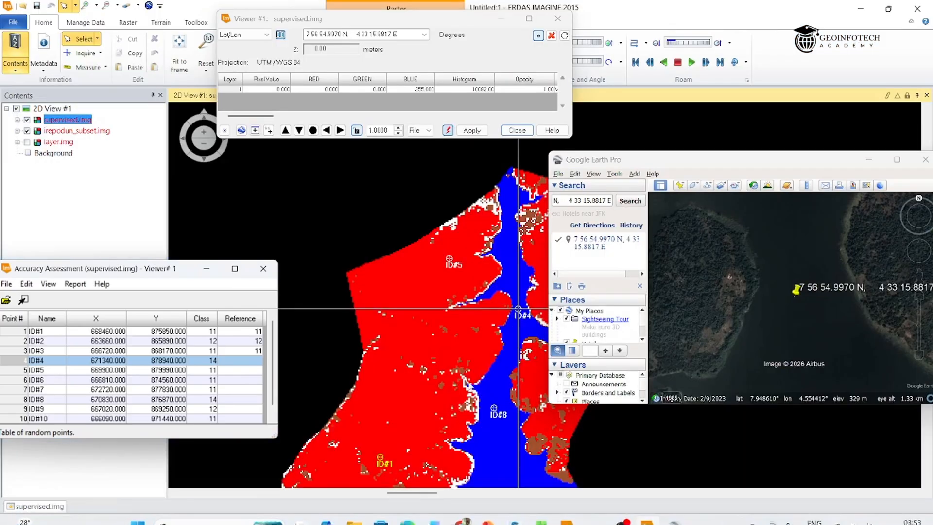
{"action": "left_click", "coordinate": [254, 362]}
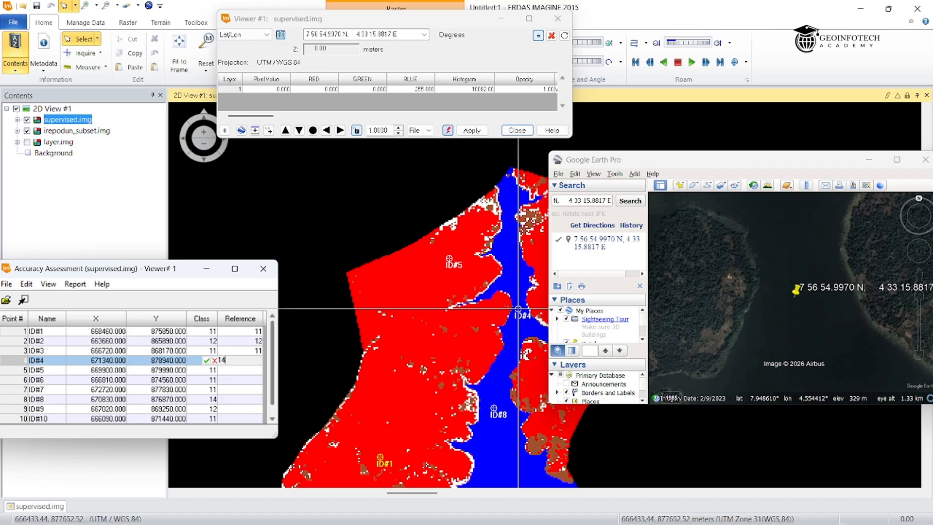
{"action": "key", "text": "Return"}
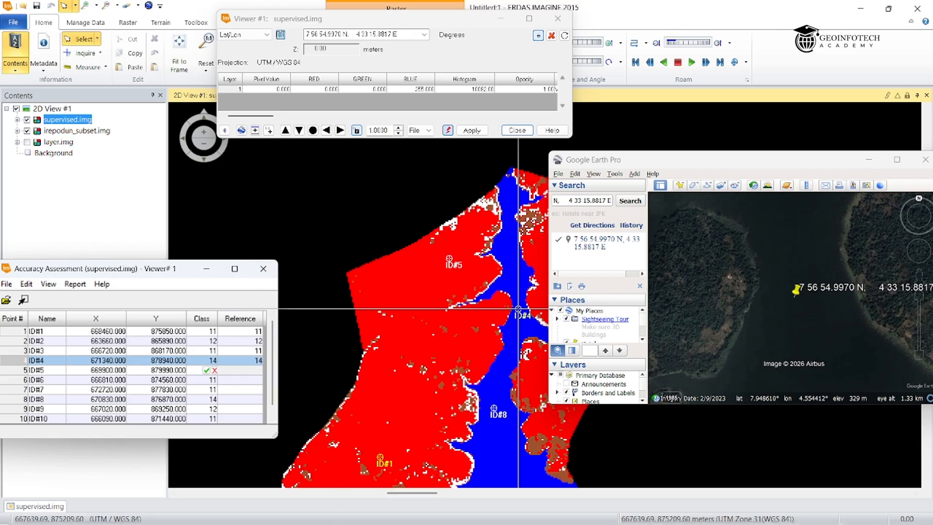
Step: Select point ID#5, switch the inquire cursor to Map coordinates and set its X coordinate to 669900.00
{"action": "left_click", "coordinate": [6, 371]}
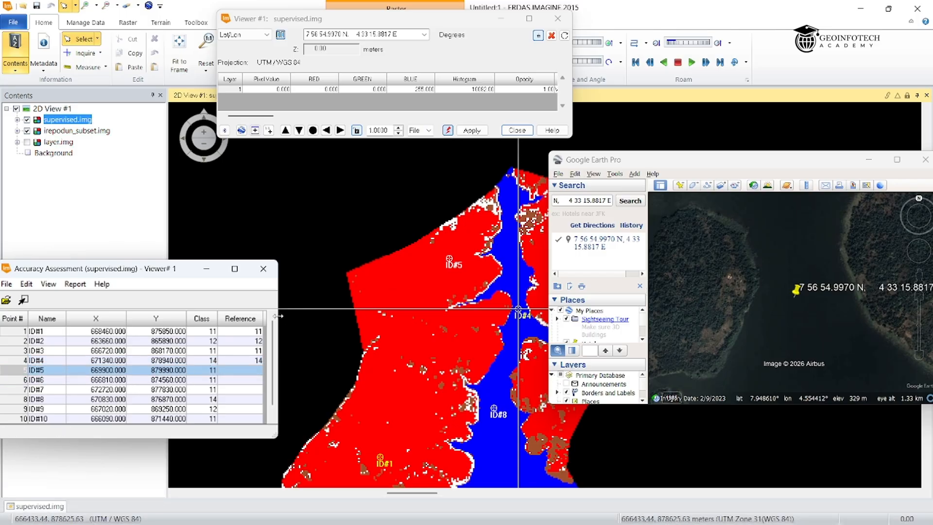
{"action": "left_click", "coordinate": [245, 371]}
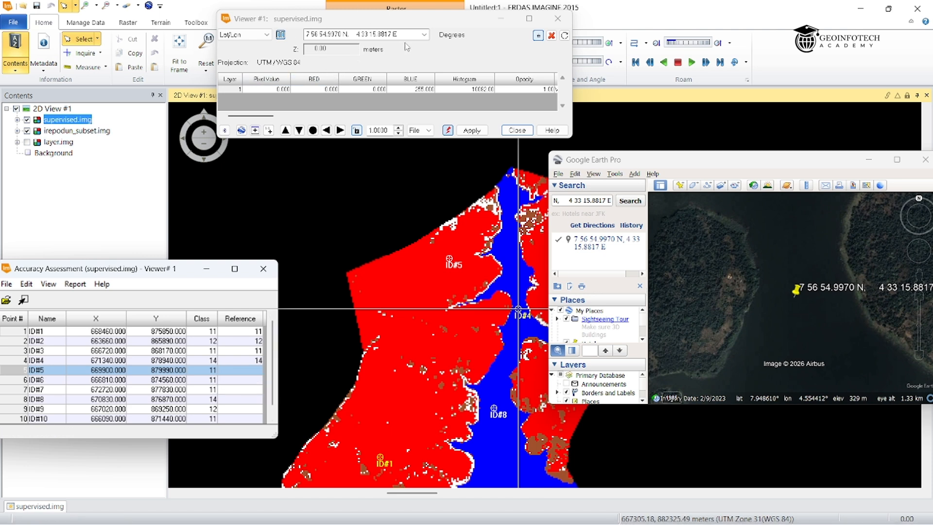
{"action": "left_click", "coordinate": [267, 36]}
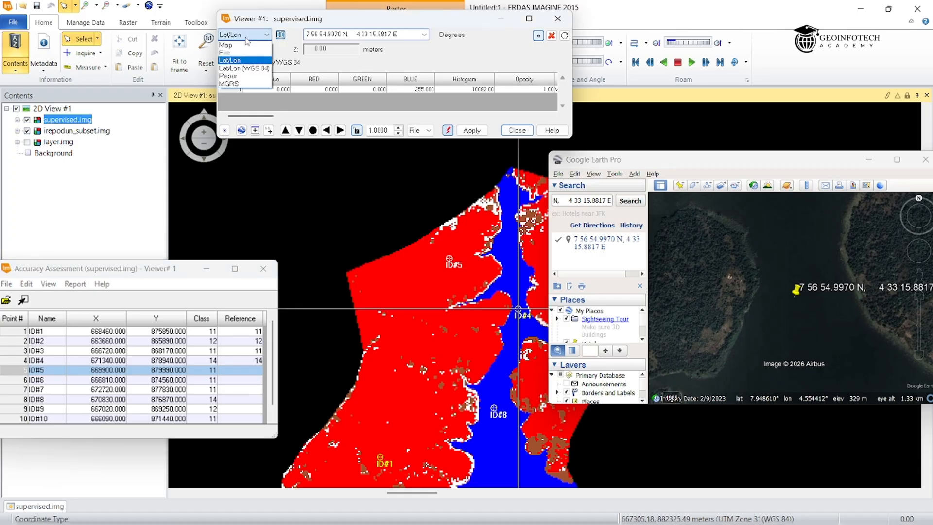
{"action": "left_click", "coordinate": [269, 41]}
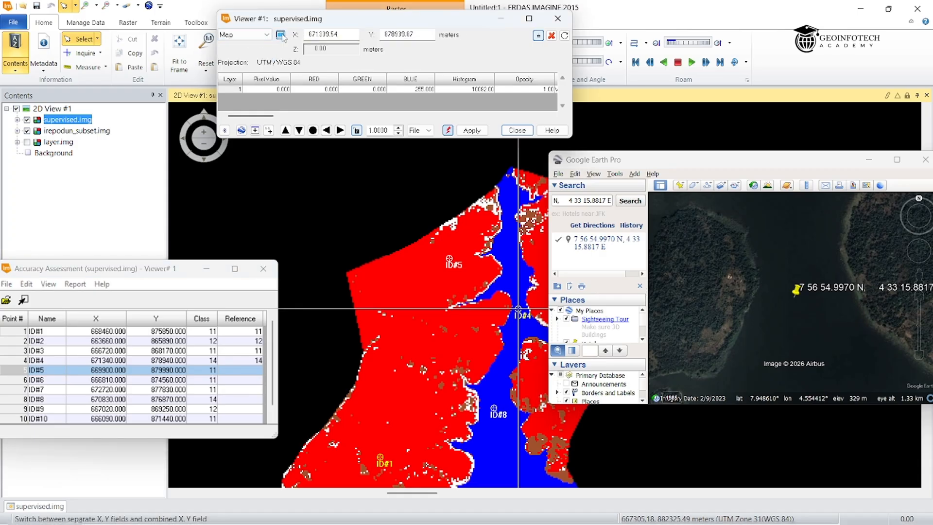
{"action": "left_click", "coordinate": [346, 34]}
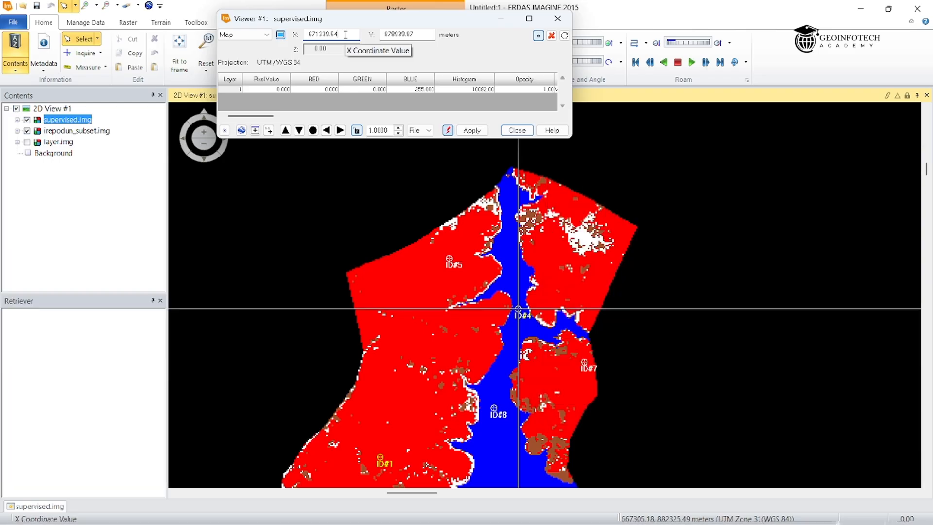
{"action": "key", "text": "BackSpace"}
{"action": "type", "text": "669500"}
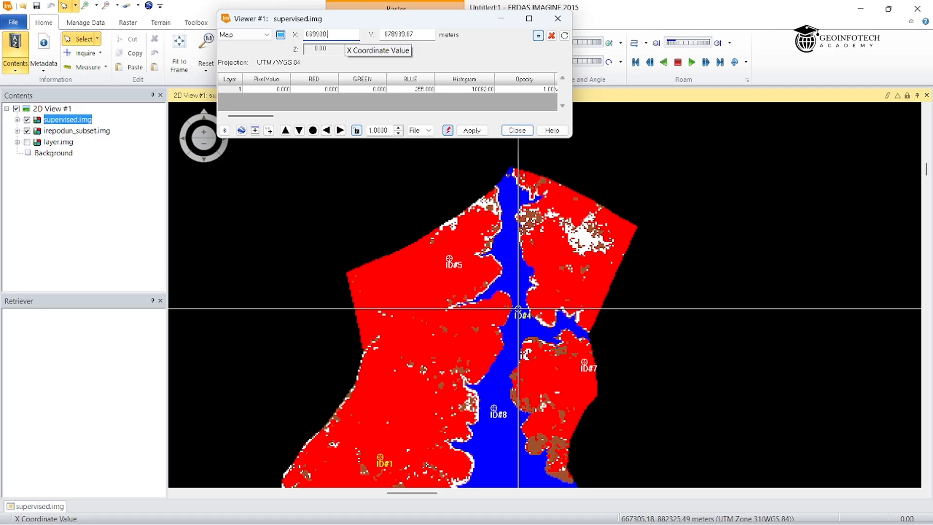
Step: Set the inquire cursor's Y coordinate to 878940.00 and check its position against point ID#5 on the map
{"action": "left_click", "coordinate": [419, 33]}
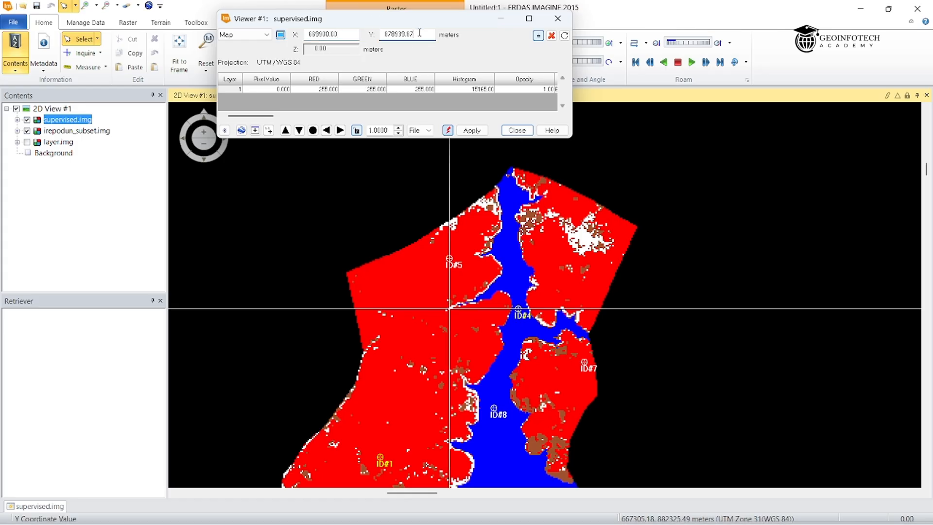
{"action": "key", "text": "BackSpace"}
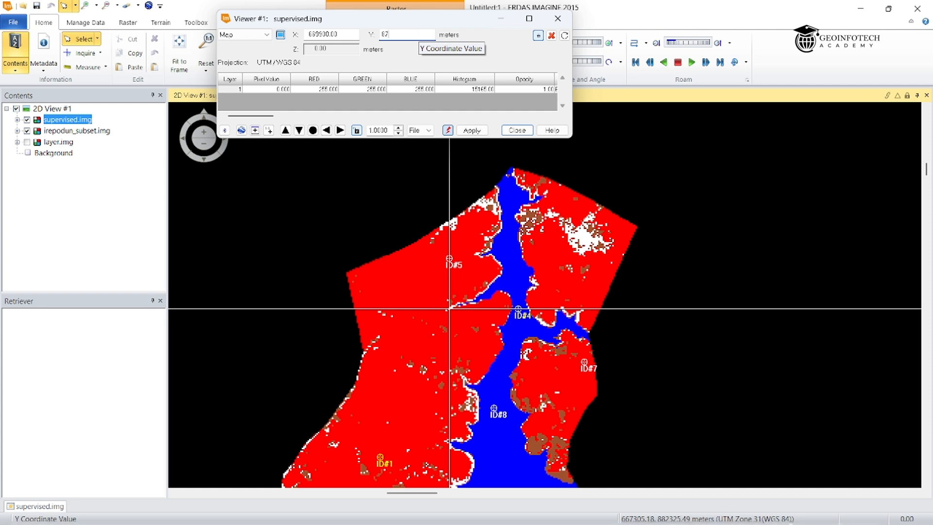
{"action": "type", "text": "8940"}
{"action": "key", "text": "Return"}
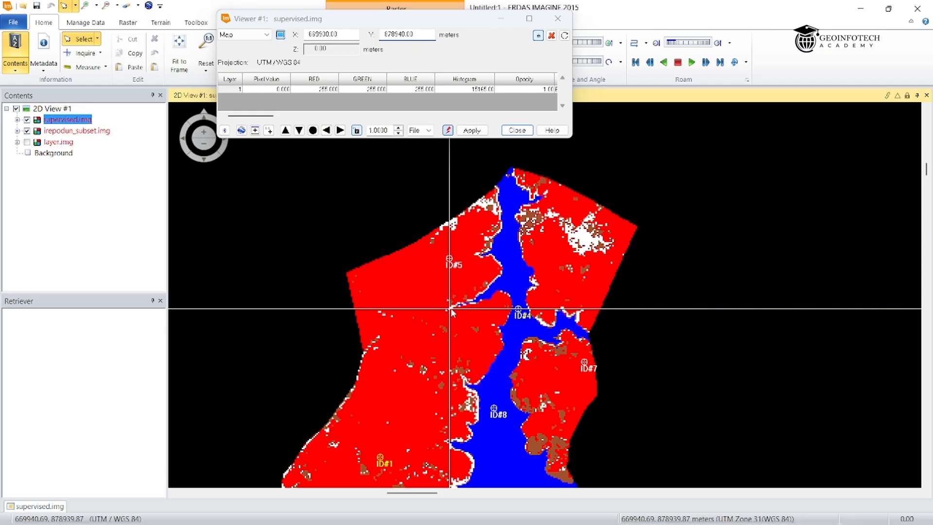
{"action": "scroll", "coordinate": [450, 309], "scroll_direction": "up", "scroll_amount": 3}
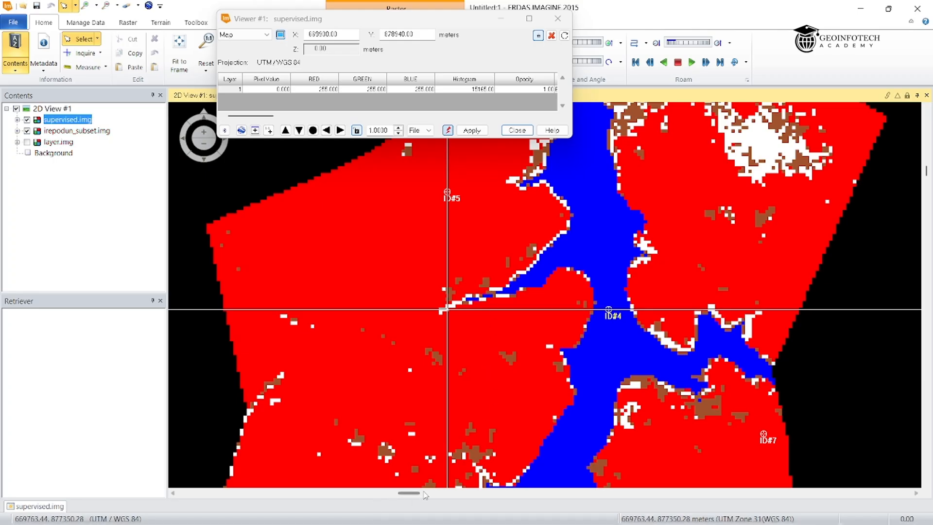
Step: Look up the Vegetation class's row number in the supervised.img attribute table, then close the table
{"action": "mouse_move", "coordinate": [409, 523]}
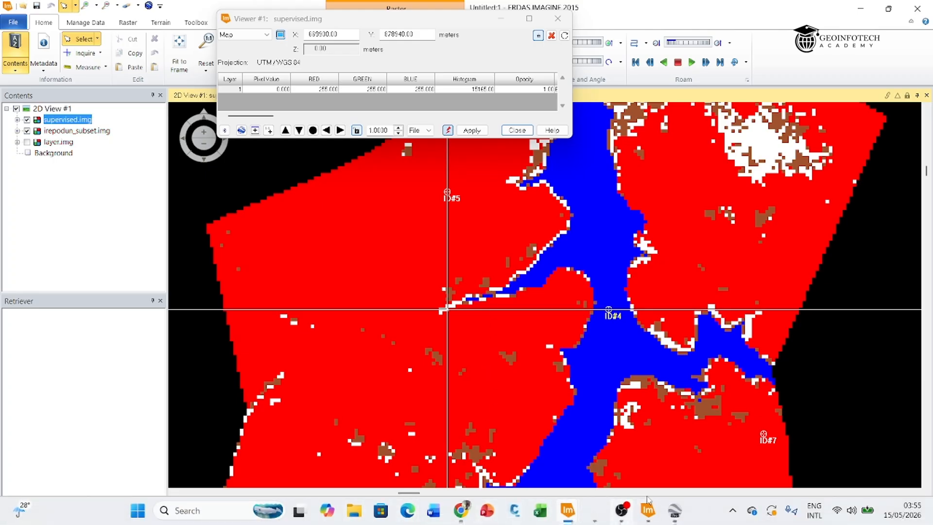
{"action": "mouse_move", "coordinate": [648, 505]}
{"action": "mouse_move", "coordinate": [644, 469]}
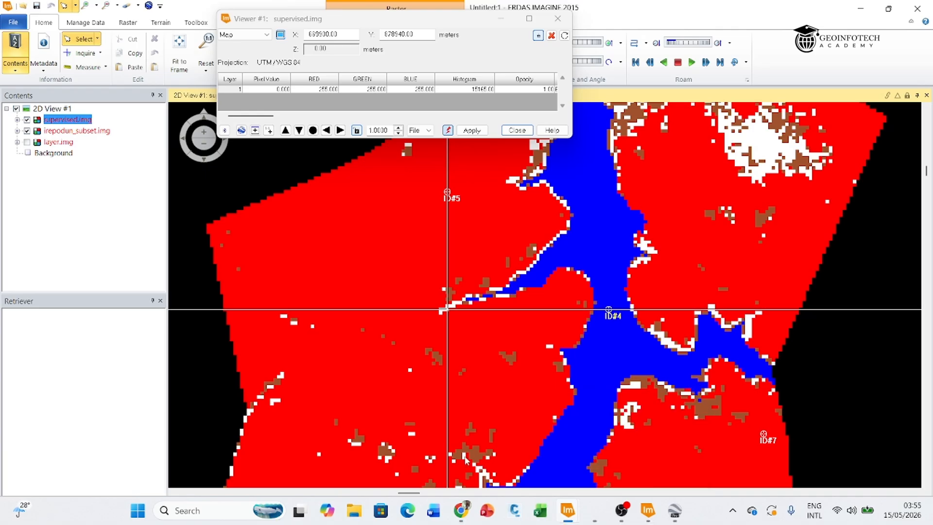
{"action": "mouse_move", "coordinate": [546, 511]}
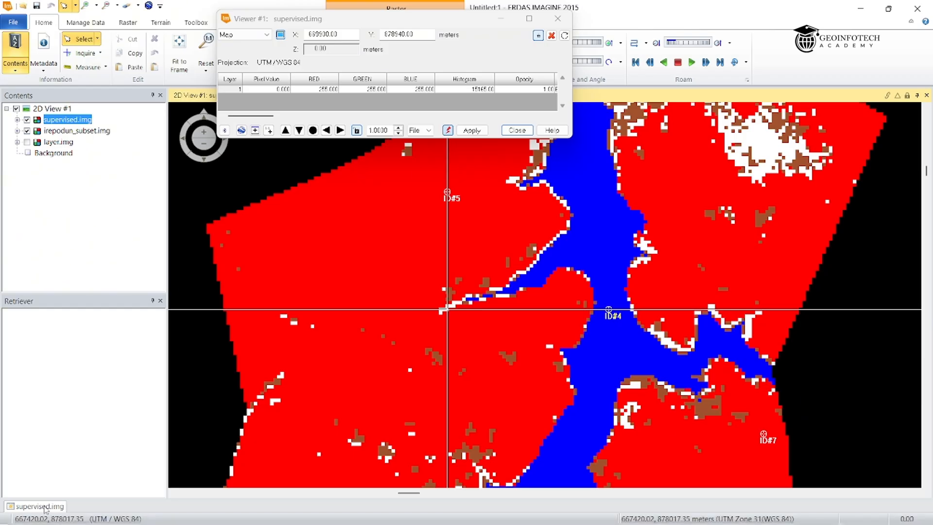
{"action": "mouse_move", "coordinate": [44, 509]}
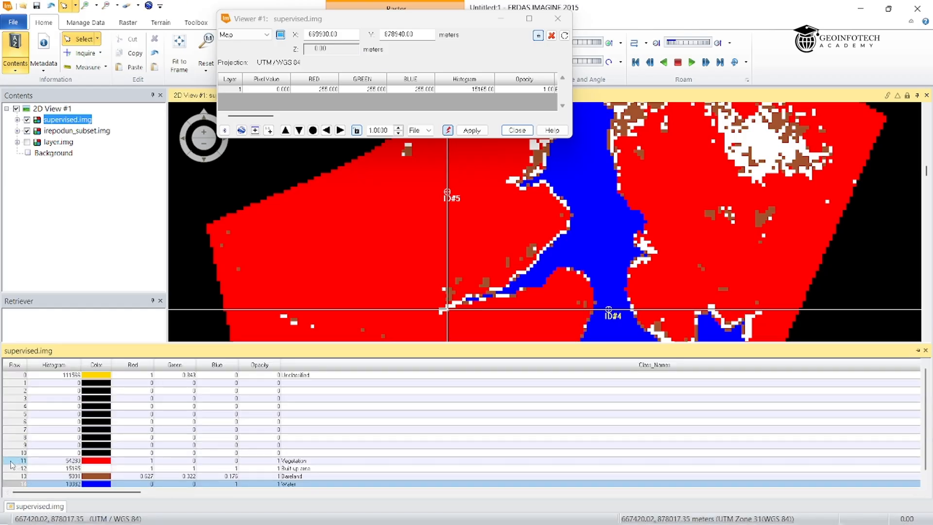
{"action": "left_click", "coordinate": [11, 464]}
{"action": "left_click", "coordinate": [319, 461]}
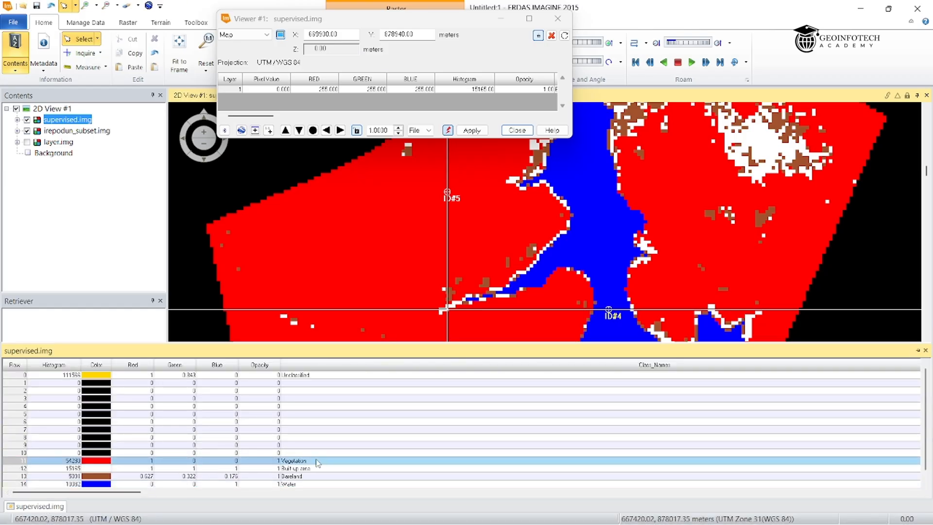
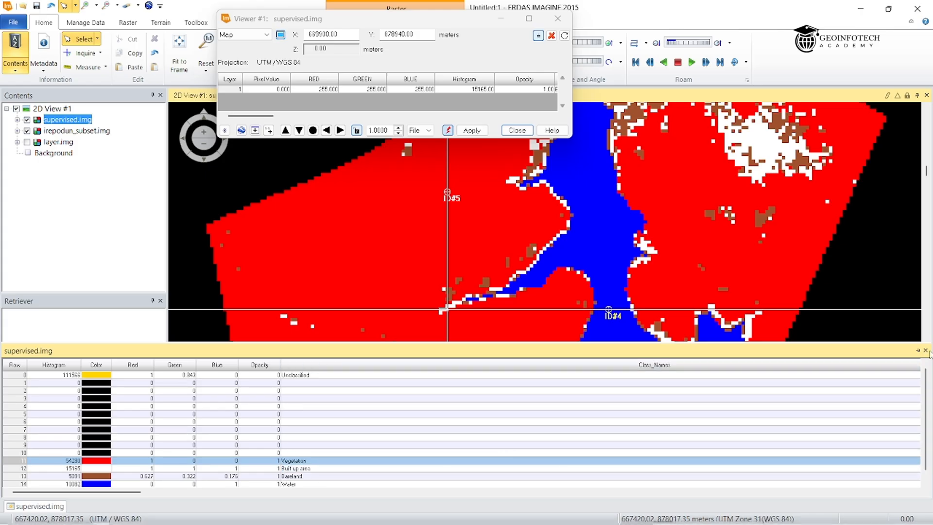
{"action": "left_click", "coordinate": [52, 266]}
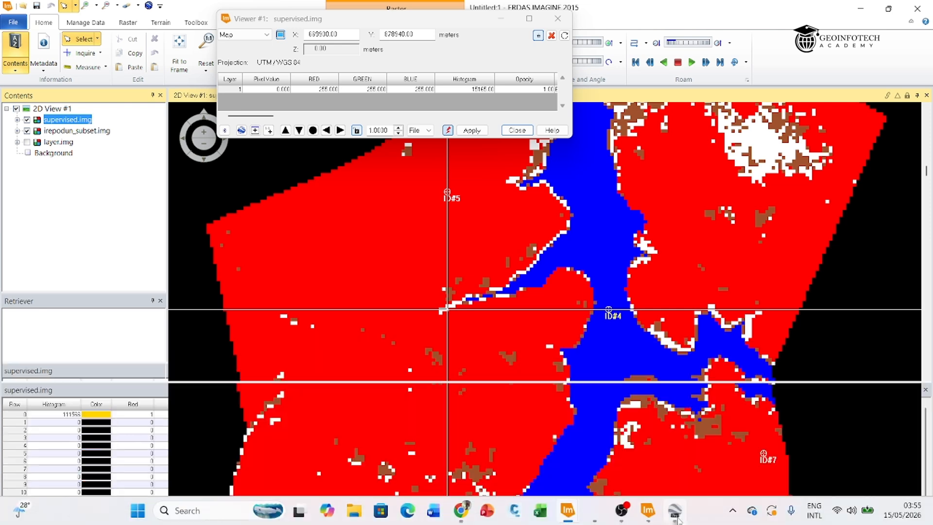
Step: Switch the inquire cursor to Lat/Lon coordinates, show them as one combined value and copy it
{"action": "left_click", "coordinate": [670, 522]}
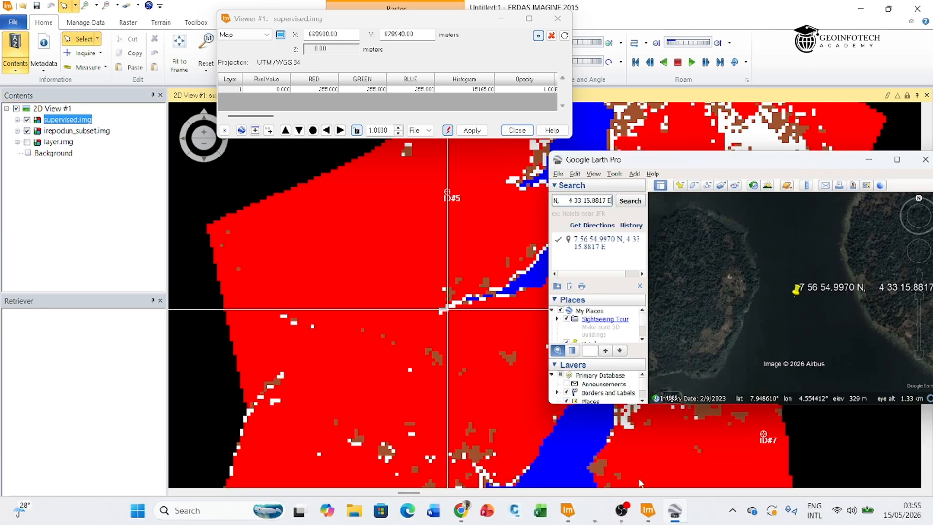
{"action": "left_click", "coordinate": [266, 34]}
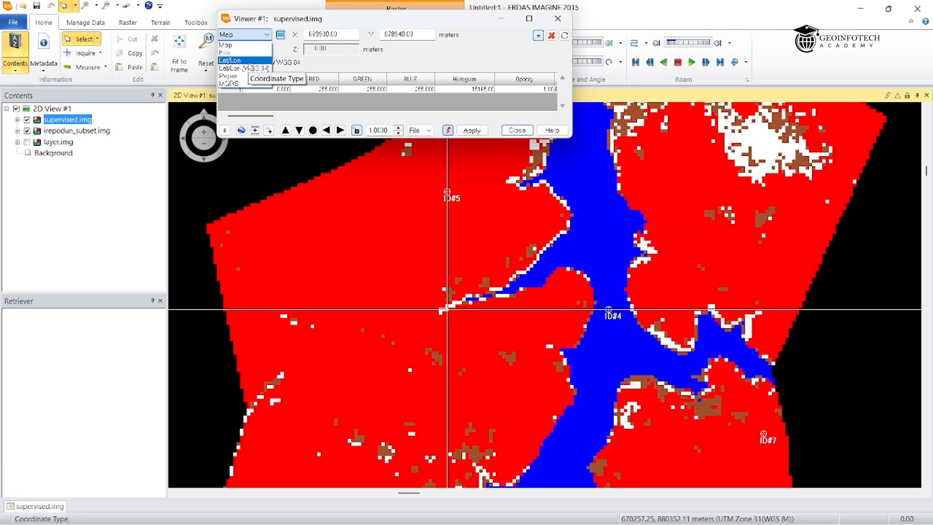
{"action": "left_click", "coordinate": [248, 62]}
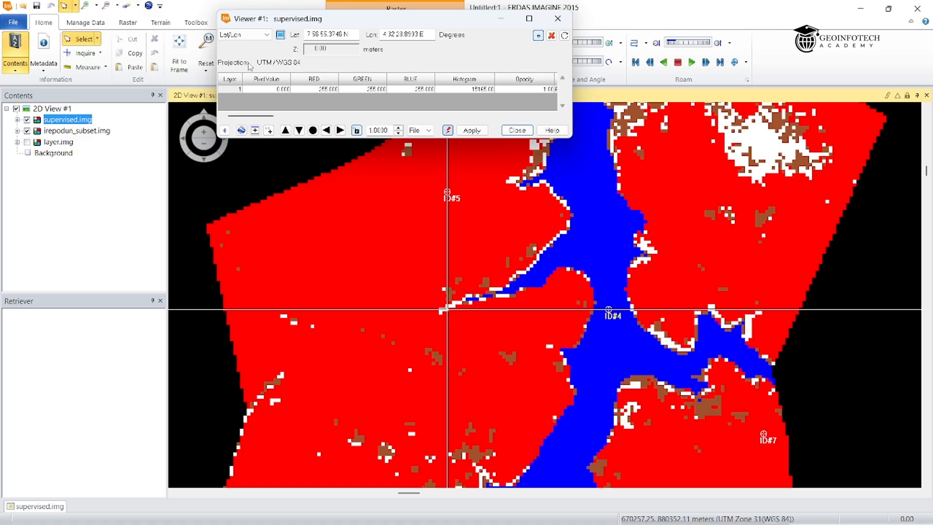
{"action": "left_click", "coordinate": [281, 35]}
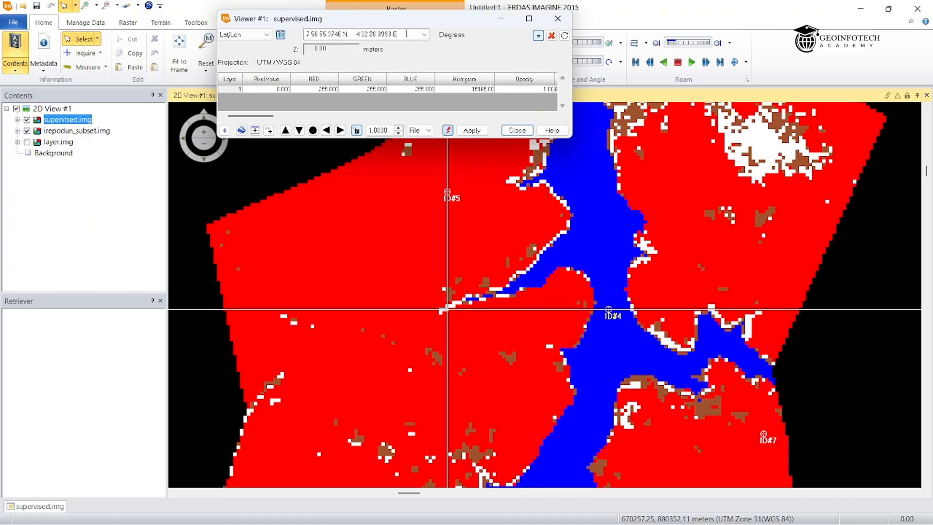
{"action": "left_click_drag", "start_coordinate": [406, 34], "coordinate": [305, 34]}
{"action": "right_click", "coordinate": [323, 34]}
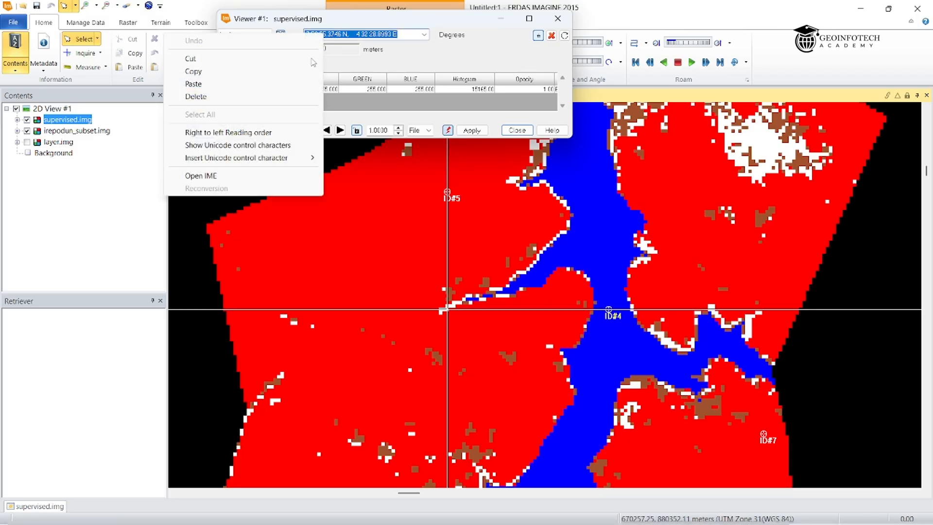
{"action": "left_click", "coordinate": [202, 72]}
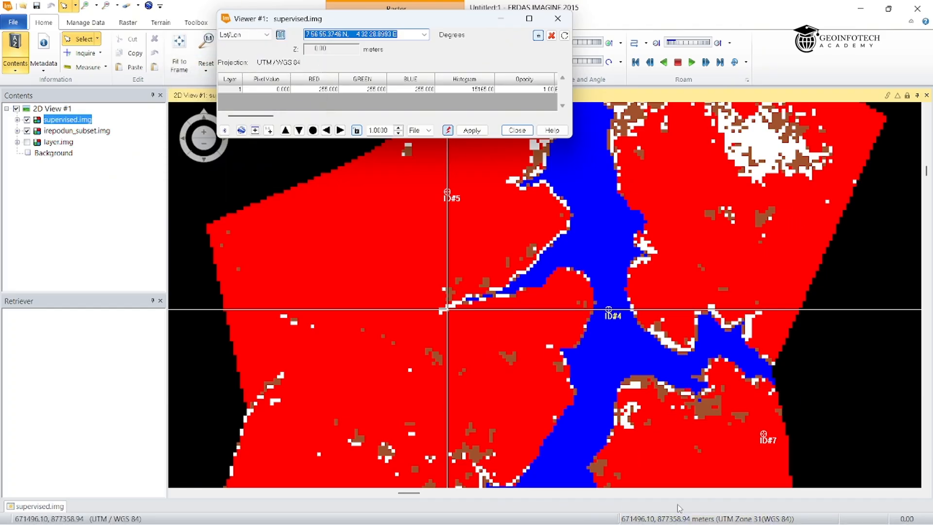
Step: Switch to Google Earth Pro and replace the previous search with the copied coordinates 7 56 55.3746 N, 4 32 28.8993 E
{"action": "mouse_move", "coordinate": [651, 520]}
{"action": "left_click", "coordinate": [696, 457]}
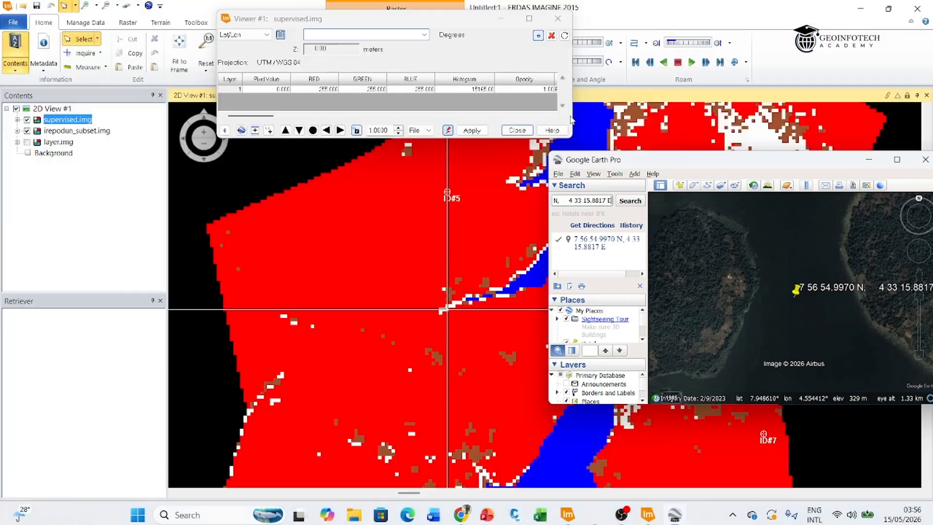
{"action": "key", "text": "ctrl+a"}
{"action": "type", "text": "7 56 54"}
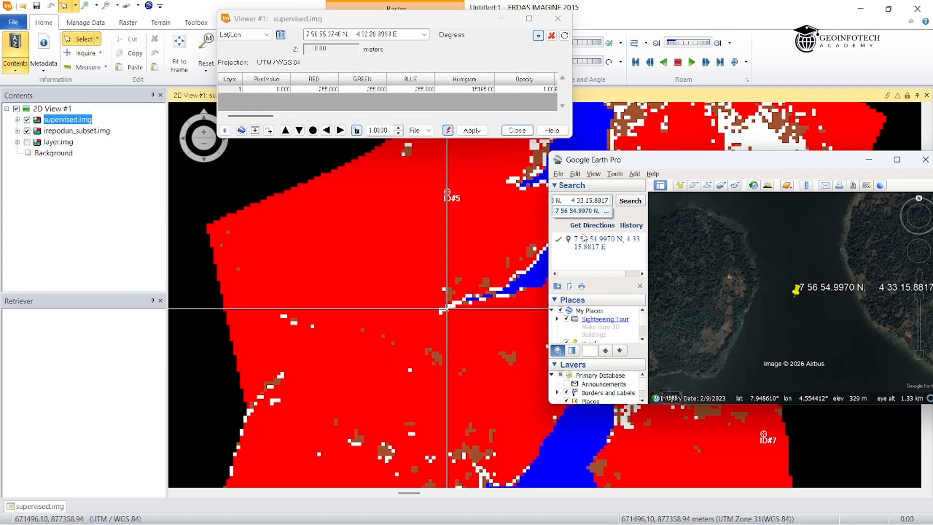
{"action": "key", "text": "ctrl+a"}
{"action": "key", "text": "BackSpace"}
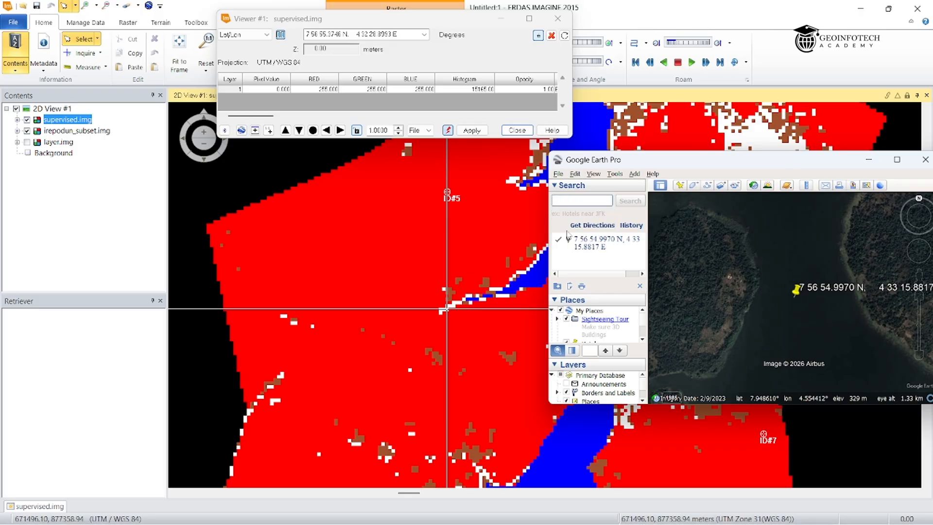
{"action": "right_click", "coordinate": [562, 201]}
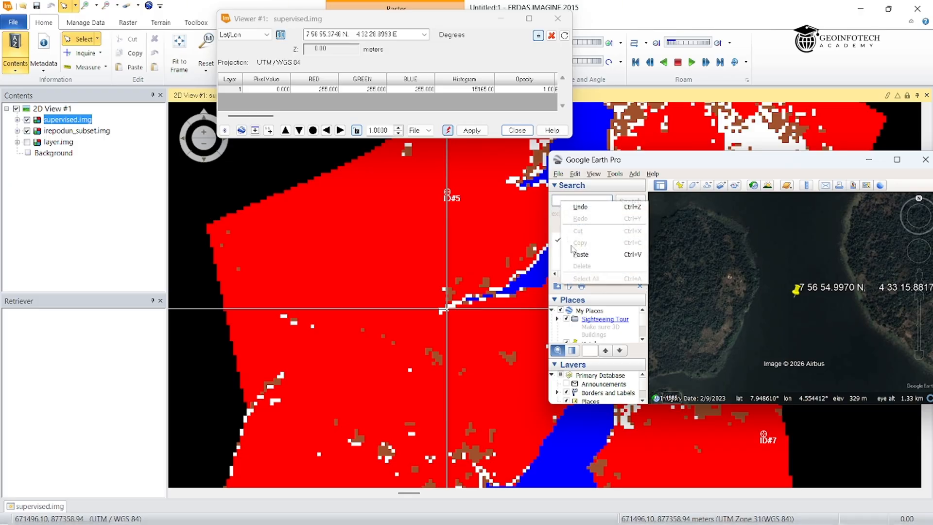
{"action": "left_click", "coordinate": [580, 254]}
{"action": "left_click", "coordinate": [622, 205]}
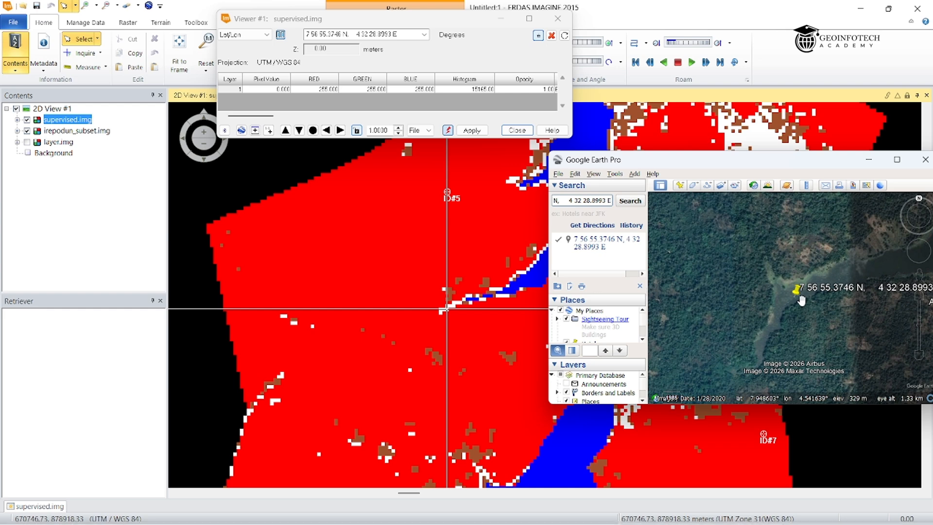
Step: Examine the land cover at and around the placemark in the satellite imagery, both close up and from farther out
{"action": "scroll", "coordinate": [799, 302], "scroll_direction": "up", "scroll_amount": 2}
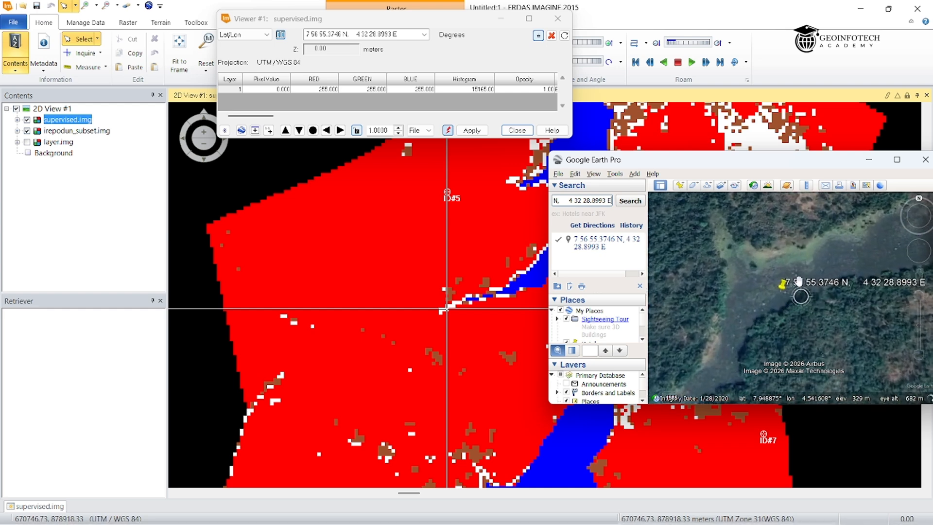
{"action": "scroll", "coordinate": [797, 285], "scroll_direction": "up", "scroll_amount": 2}
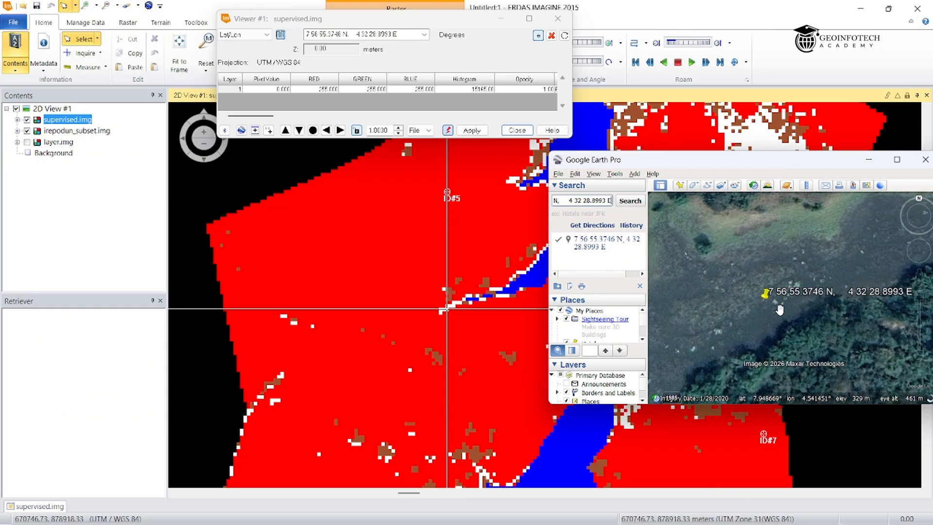
{"action": "scroll", "coordinate": [783, 301], "scroll_direction": "up", "scroll_amount": 1}
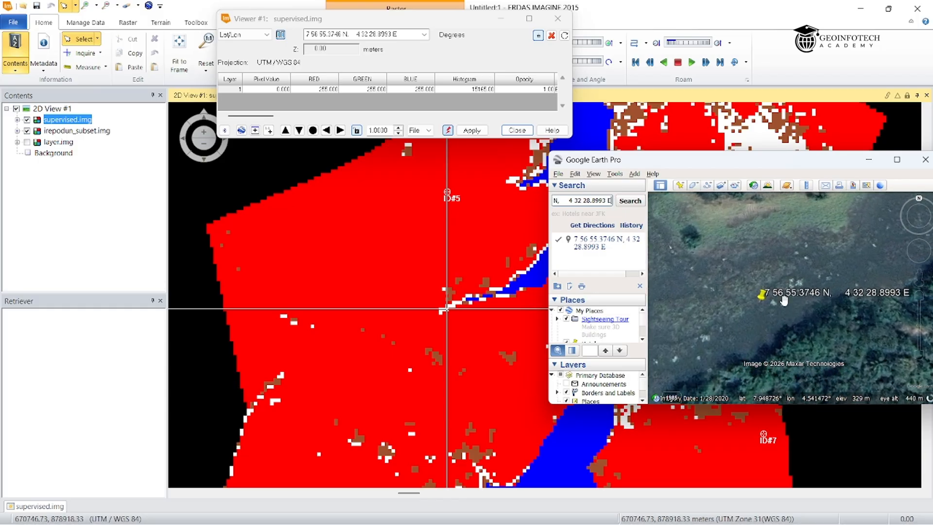
{"action": "scroll", "coordinate": [781, 301], "scroll_direction": "up", "scroll_amount": 1}
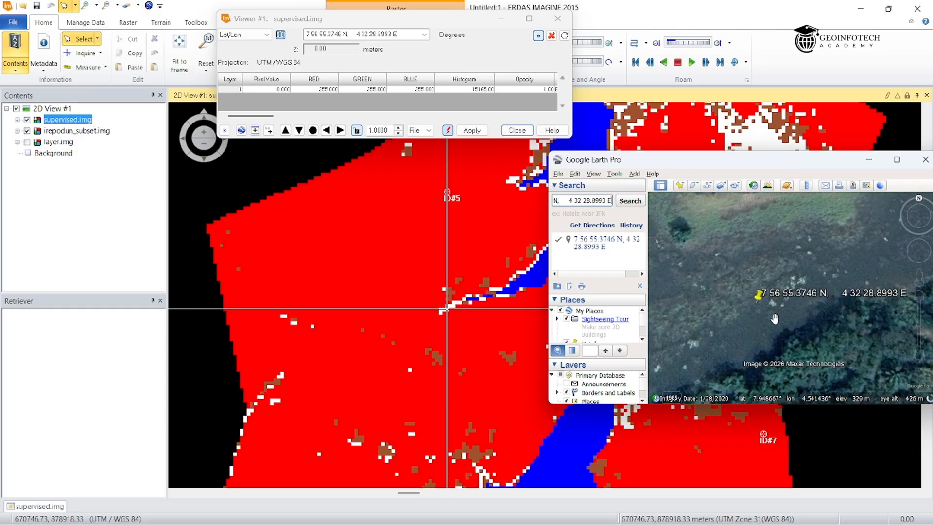
{"action": "scroll", "coordinate": [758, 309], "scroll_direction": "up", "scroll_amount": 1}
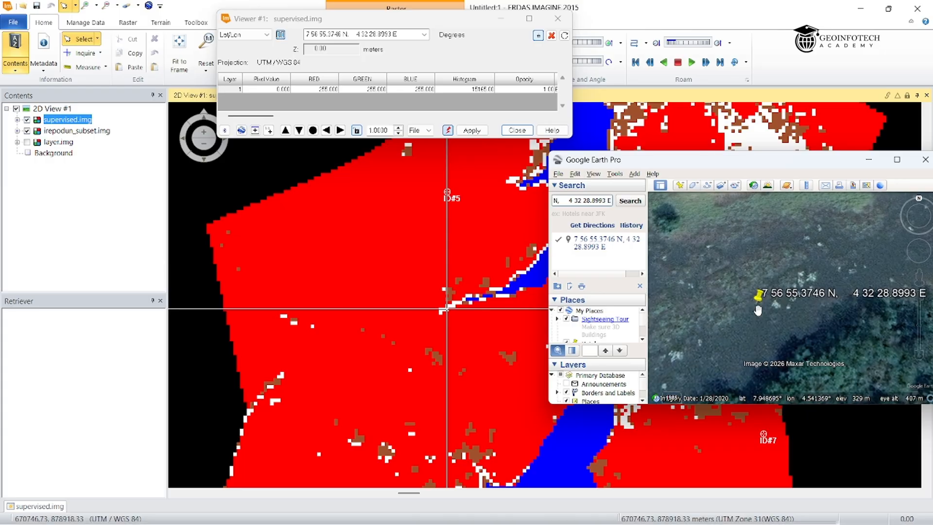
{"action": "scroll", "coordinate": [758, 310], "scroll_direction": "down", "scroll_amount": 3}
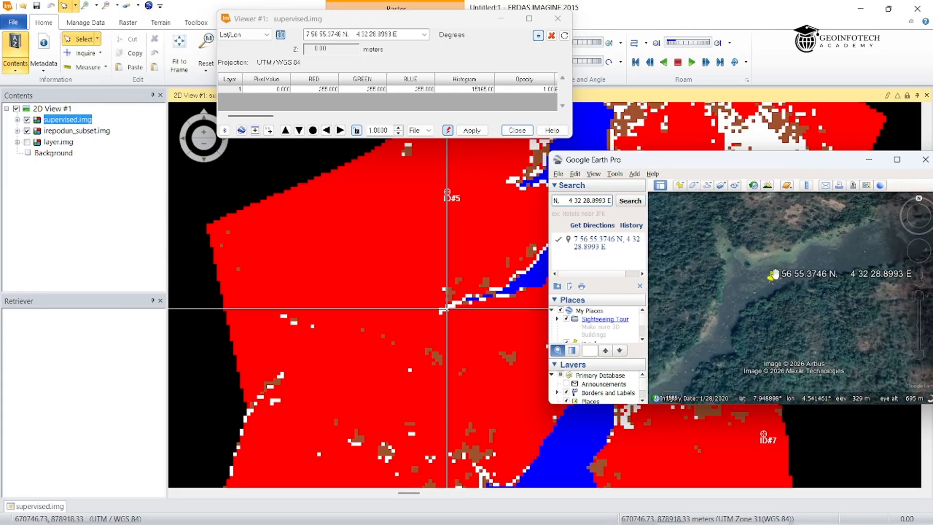
{"action": "scroll", "coordinate": [774, 274], "scroll_direction": "down", "scroll_amount": 2}
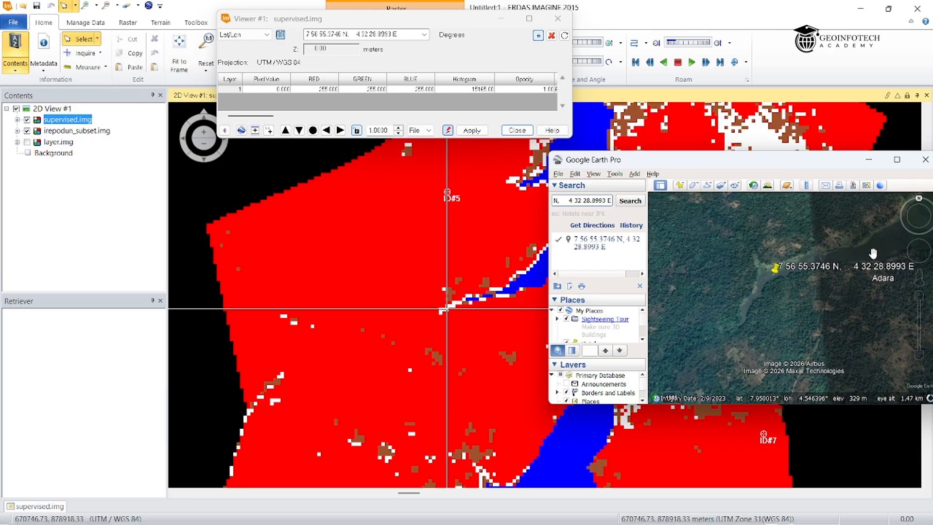
{"action": "scroll", "coordinate": [855, 250], "scroll_direction": "up", "scroll_amount": 2}
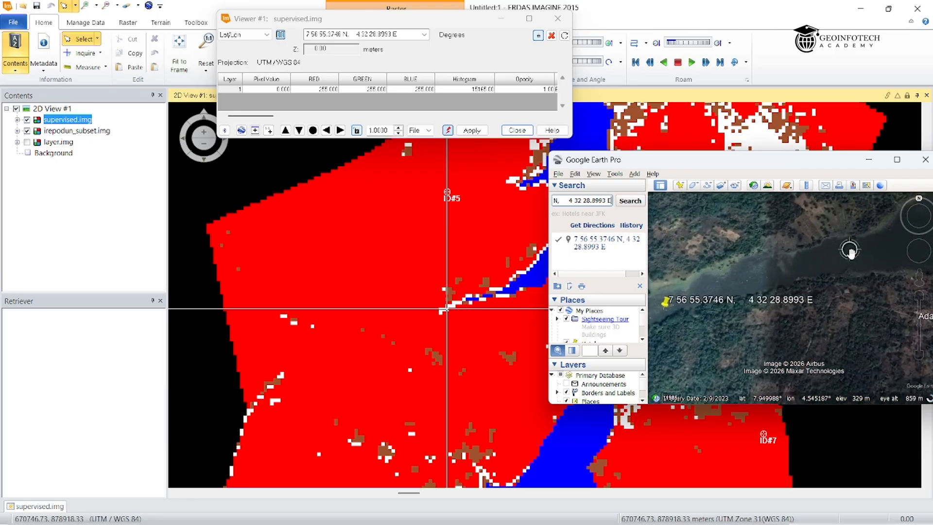
{"action": "scroll", "coordinate": [850, 254], "scroll_direction": "up", "scroll_amount": 1}
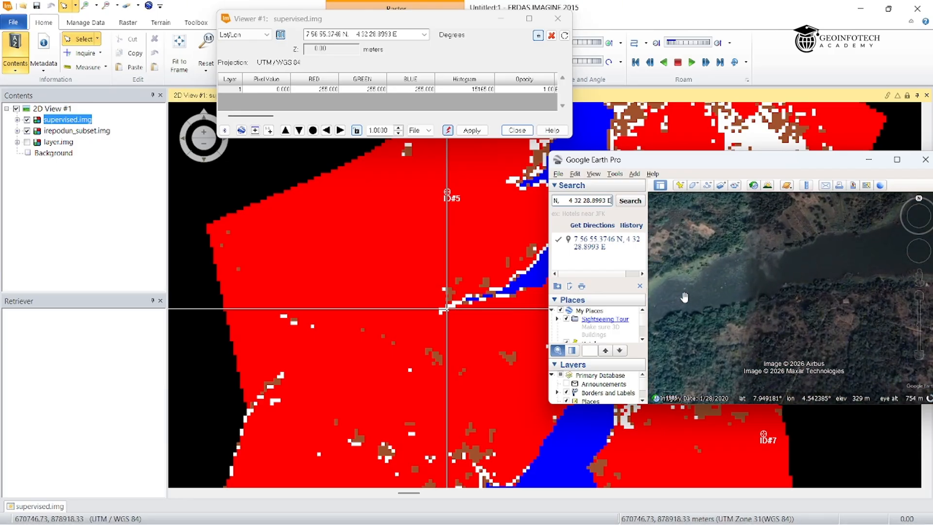
{"action": "scroll", "coordinate": [684, 297], "scroll_direction": "down", "scroll_amount": 1}
{"action": "left_click_drag", "start_coordinate": [676, 328], "coordinate": [759, 308]}
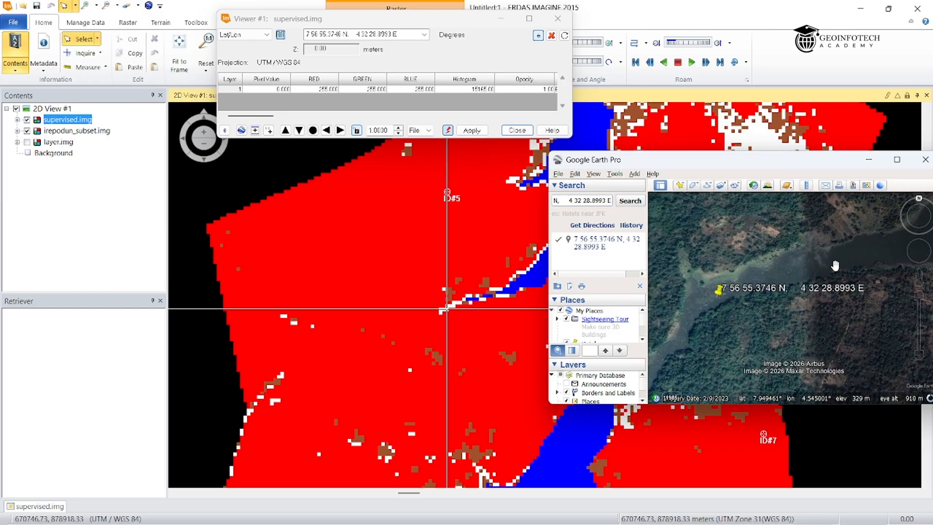
{"action": "left_click_drag", "start_coordinate": [887, 261], "coordinate": [831, 270]}
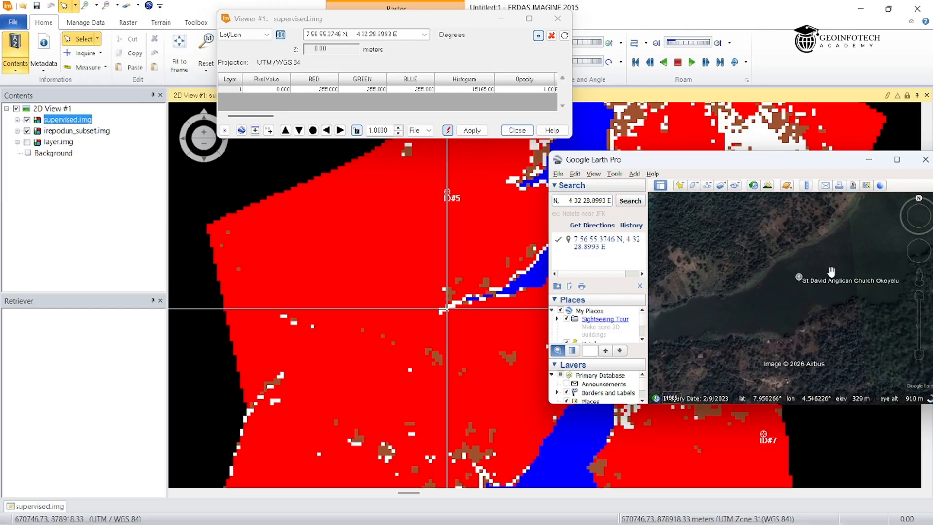
{"action": "scroll", "coordinate": [852, 259], "scroll_direction": "down", "scroll_amount": 6}
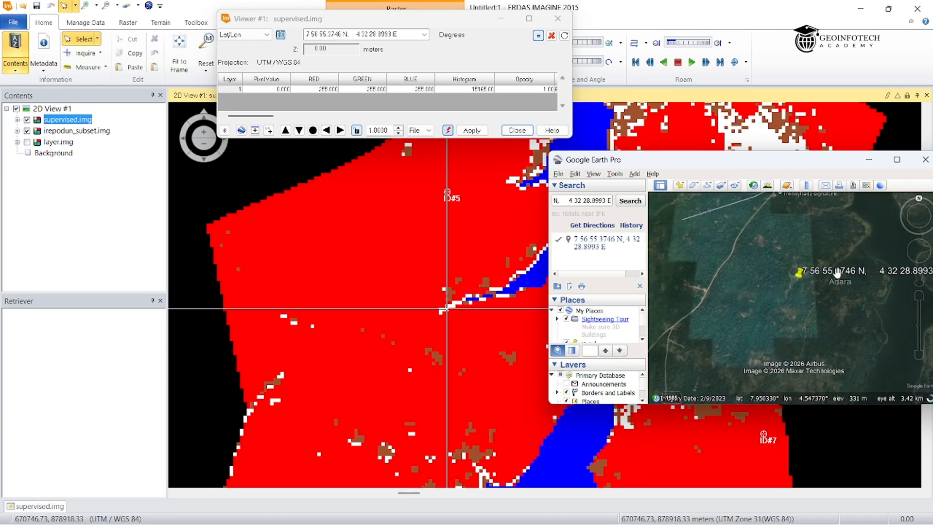
{"action": "scroll", "coordinate": [805, 282], "scroll_direction": "up", "scroll_amount": 3}
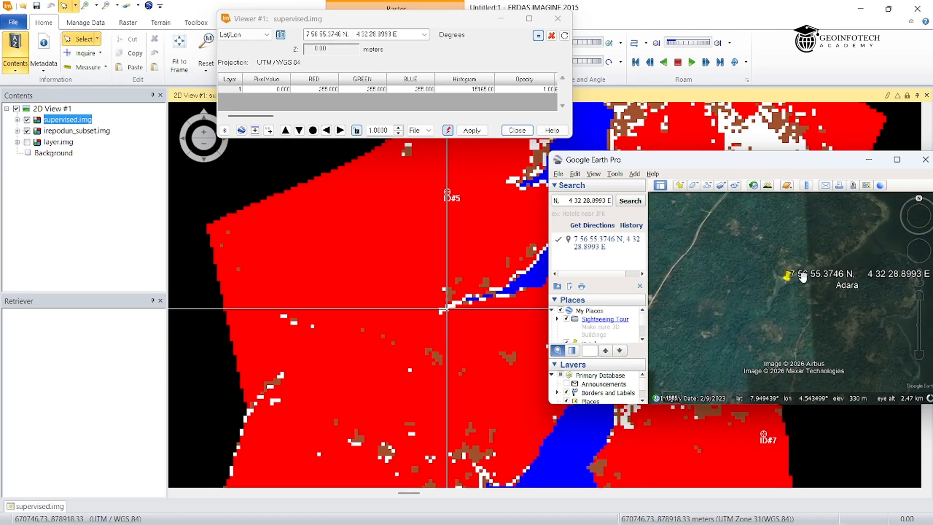
{"action": "scroll", "coordinate": [797, 278], "scroll_direction": "up", "scroll_amount": 3}
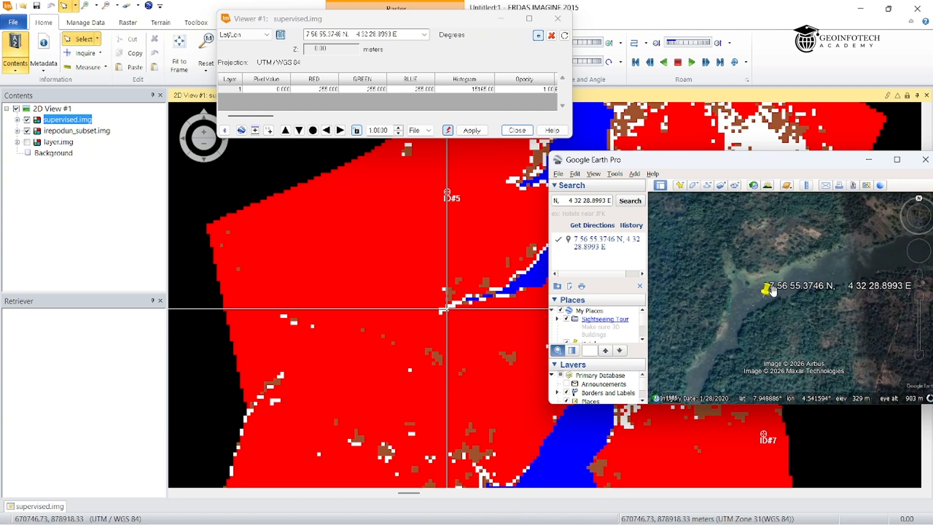
{"action": "left_click_drag", "start_coordinate": [773, 290], "coordinate": [797, 261]}
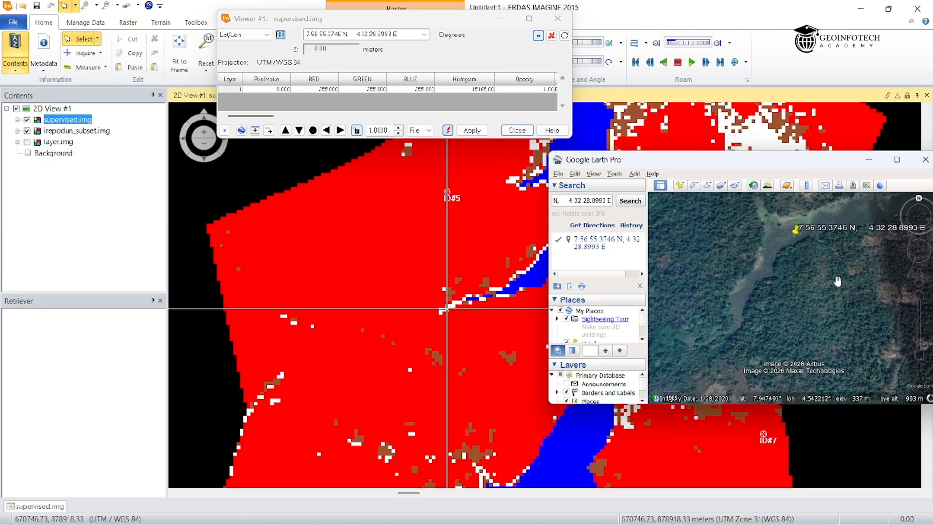
{"action": "left_click_drag", "start_coordinate": [799, 252], "coordinate": [774, 285]}
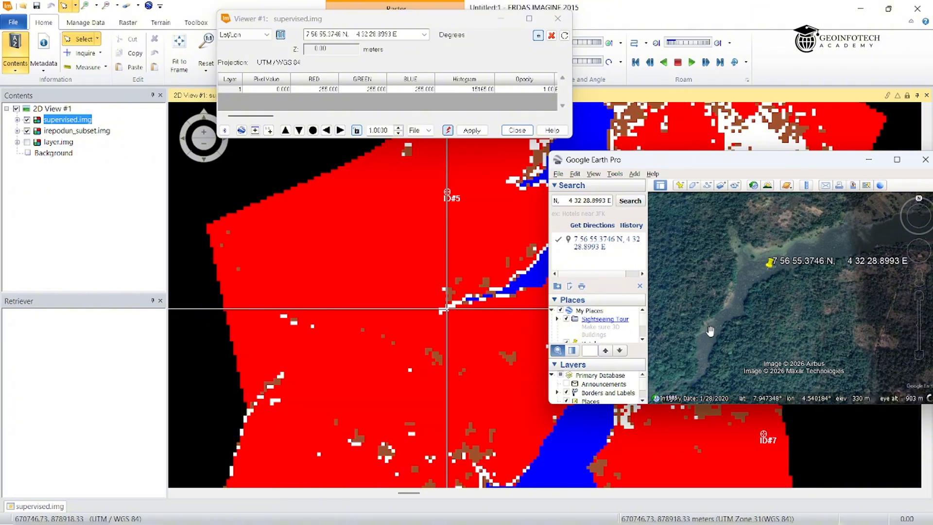
{"action": "scroll", "coordinate": [837, 251], "scroll_direction": "down", "scroll_amount": 2}
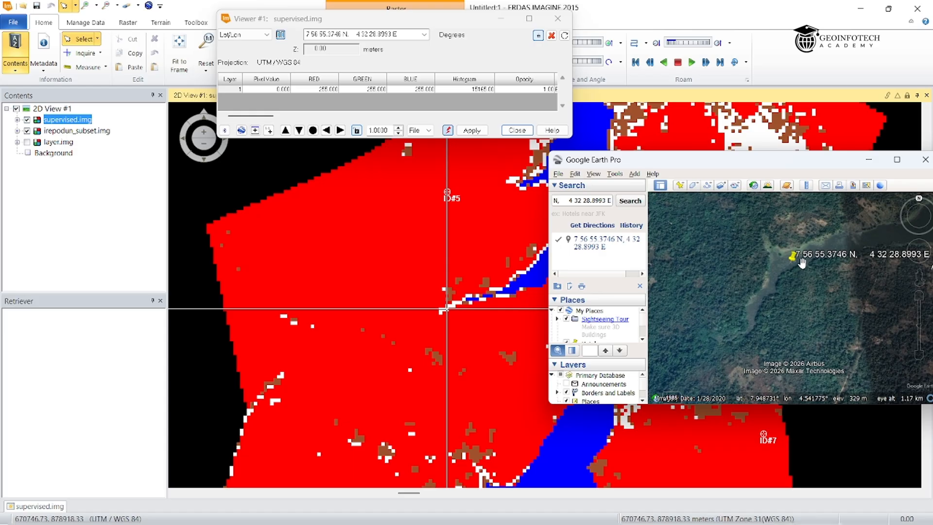
{"action": "scroll", "coordinate": [799, 258], "scroll_direction": "up", "scroll_amount": 1}
{"action": "scroll", "coordinate": [796, 262], "scroll_direction": "down", "scroll_amount": 2}
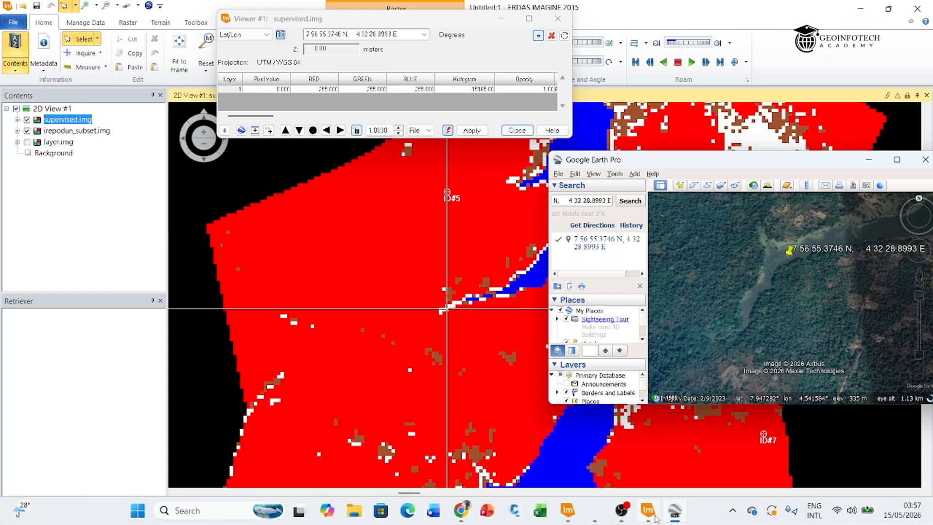
Step: Return to the accuracy assessment table and enter 11 as the reference class of point ID#5
{"action": "mouse_move", "coordinate": [645, 514]}
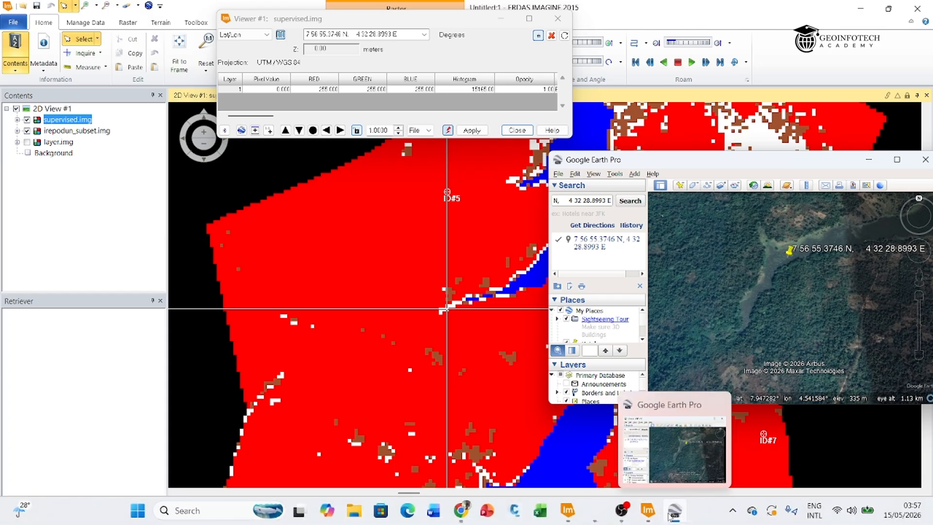
{"action": "mouse_move", "coordinate": [567, 511]}
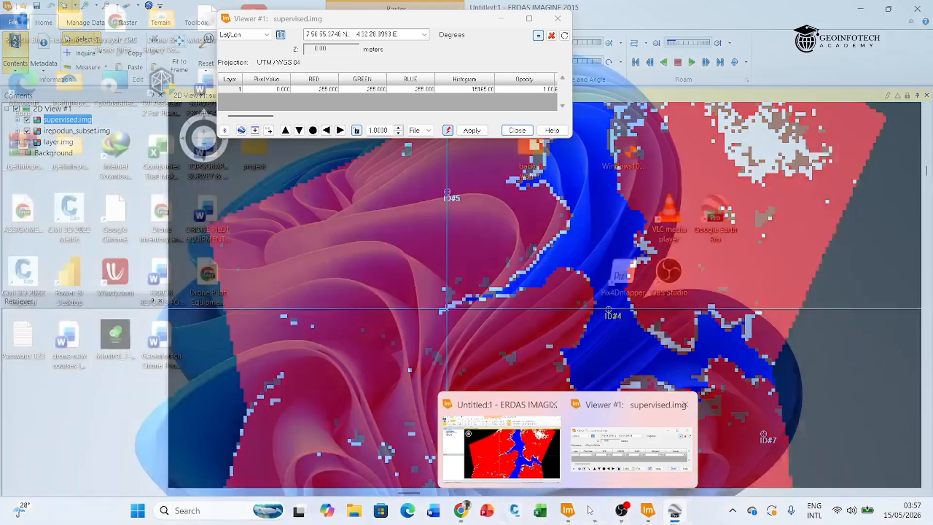
{"action": "mouse_move", "coordinate": [600, 510]}
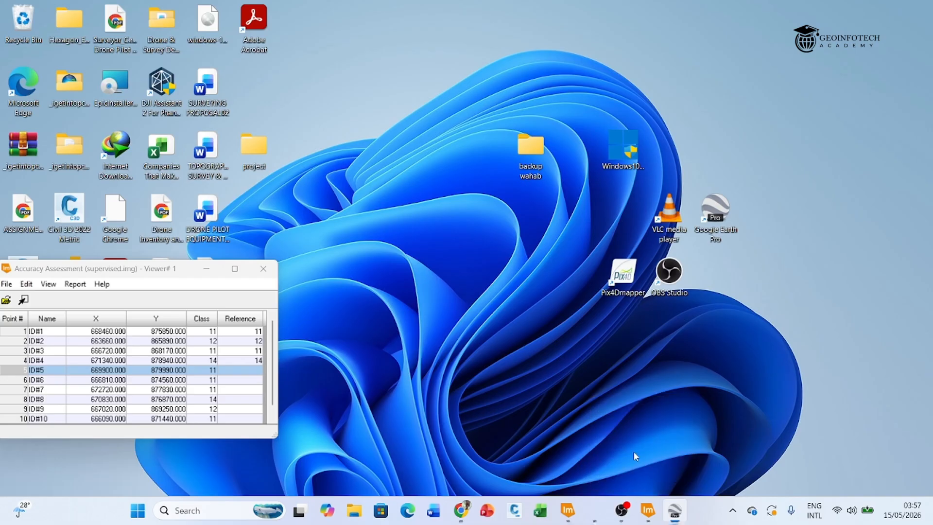
{"action": "left_click", "coordinate": [634, 456]}
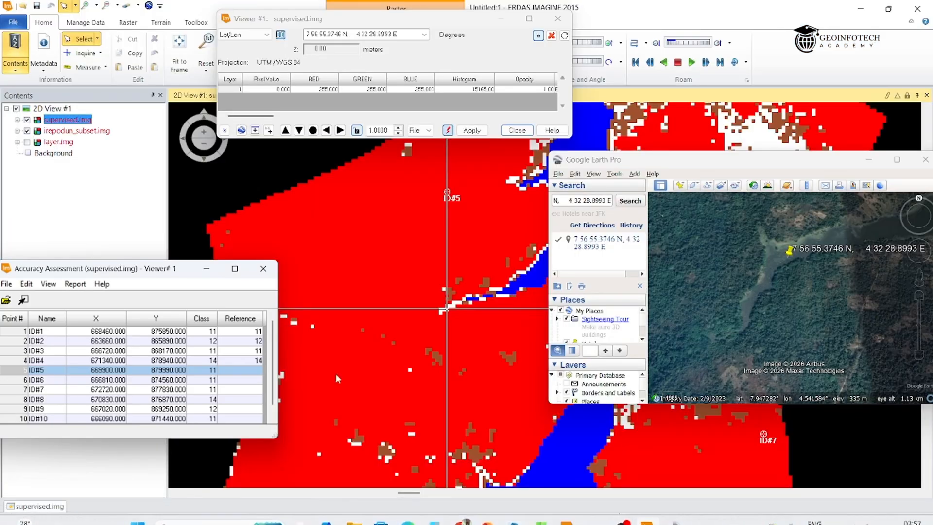
{"action": "left_click", "coordinate": [244, 370]}
{"action": "type", "text": "11"}
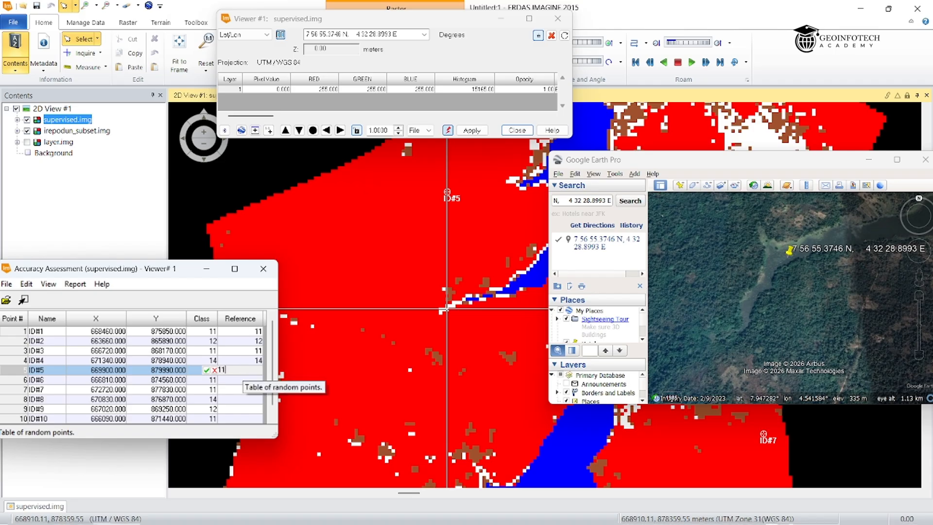
{"action": "key", "text": "Return"}
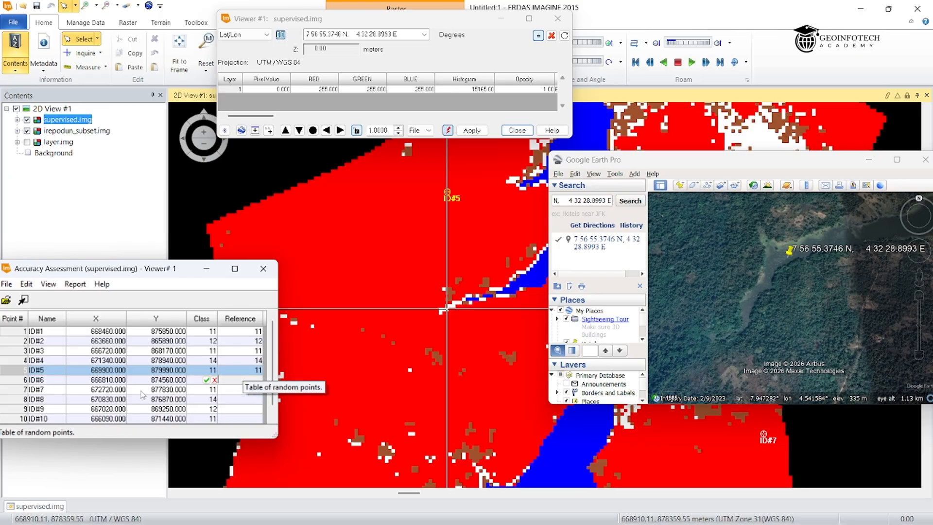
Step: Select point ID#6 in the table and switch the inquire cursor to Map coordinates with separate X and Y values
{"action": "left_click", "coordinate": [15, 381]}
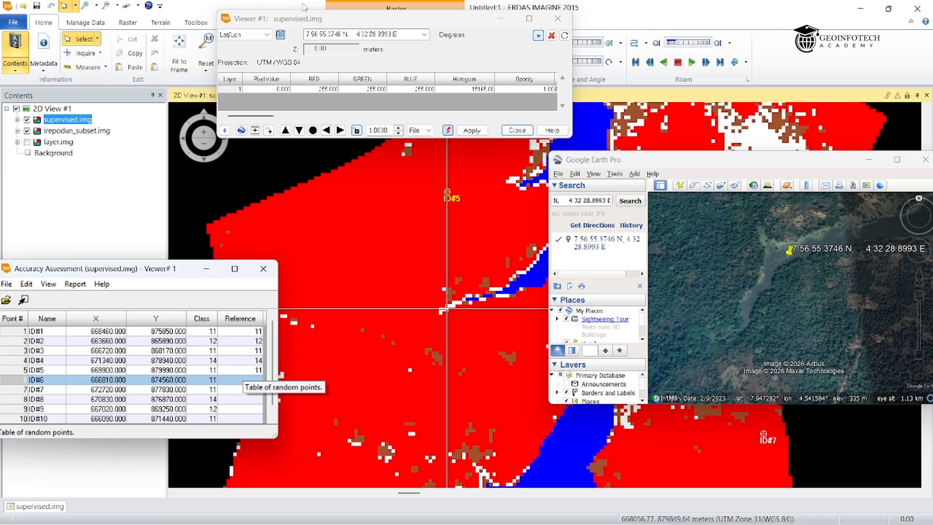
{"action": "left_click", "coordinate": [280, 36]}
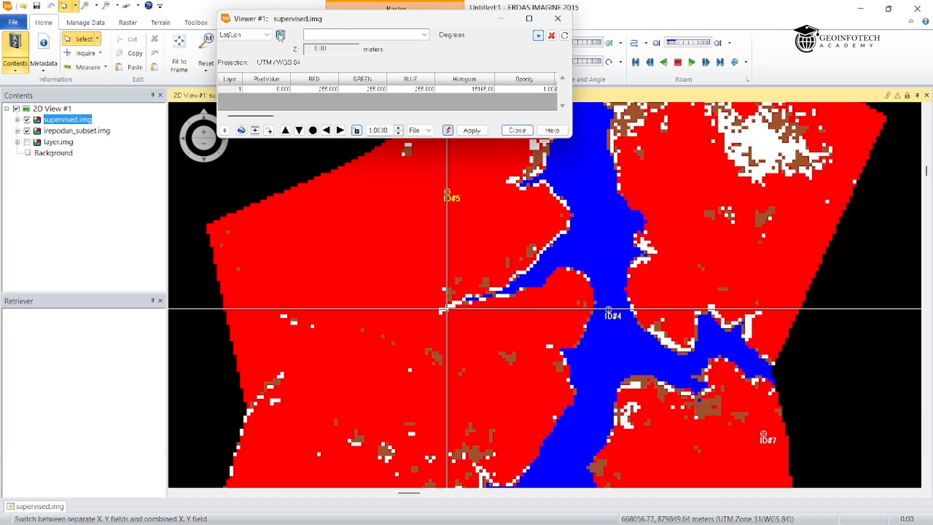
{"action": "left_click", "coordinate": [268, 35]}
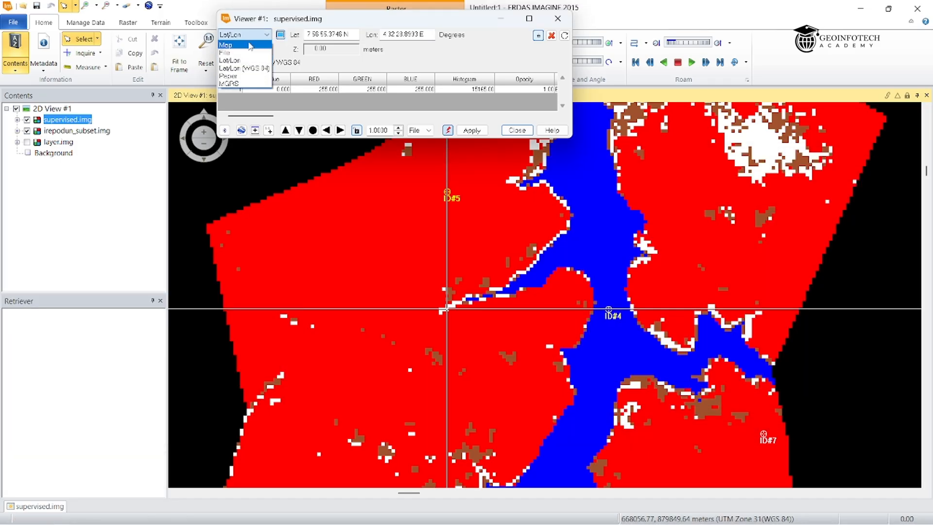
{"action": "left_click", "coordinate": [239, 48]}
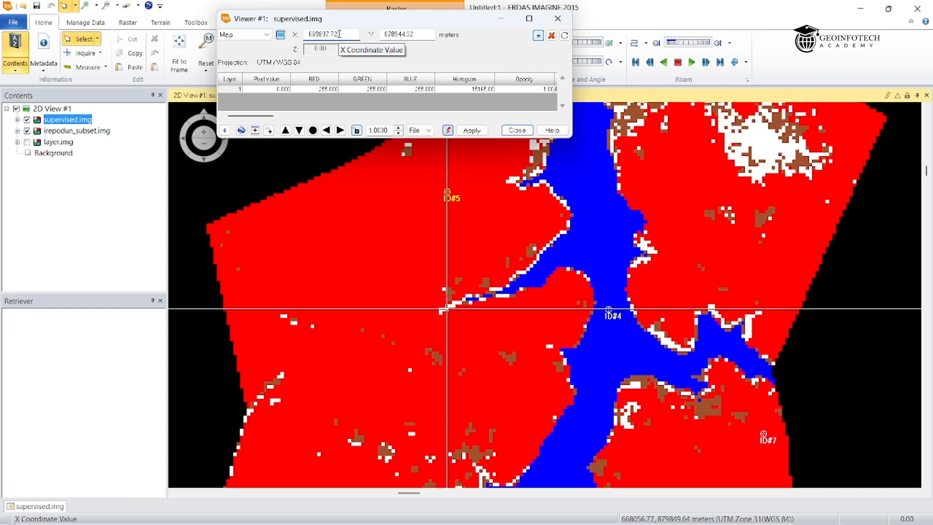
Step: Set the inquire cursor's X coordinate to 666810.00 for point ID#6
{"action": "key", "text": "BackSpace"}
{"action": "key", "text": "BackSpace"}
{"action": "key", "text": "BackSpace"}
{"action": "key", "text": "BackSpace"}
{"action": "key", "text": "BackSpace"}
{"action": "key", "text": "BackSpace"}
{"action": "key", "text": "BackSpace"}
{"action": "key", "text": "BackSpace"}
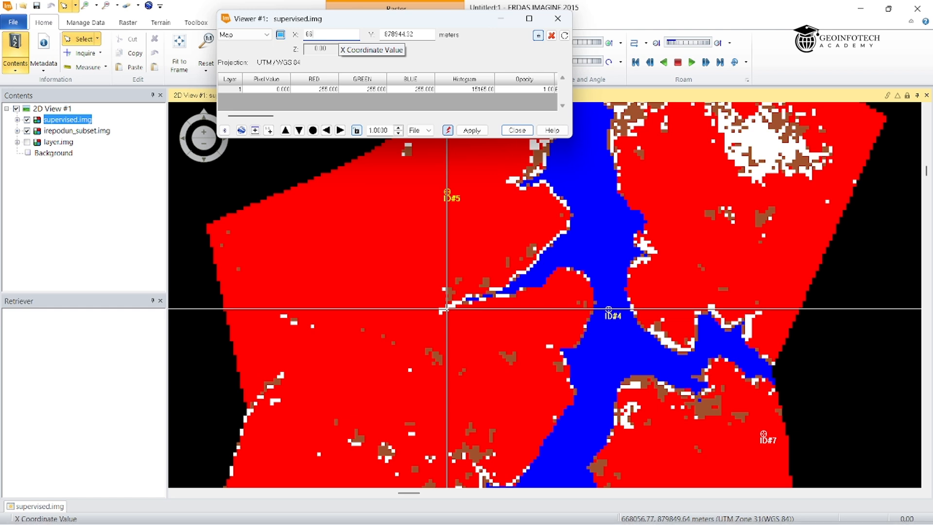
{"action": "type", "text": "668810.00"}
Step: Set the inquire cursor's Y coordinate to 874560.00 and move the cursor to point ID#6
{"action": "left_click", "coordinate": [415, 34]}
{"action": "key", "text": "BackSpace"}
{"action": "key", "text": "BackSpace"}
{"action": "key", "text": "BackSpace"}
{"action": "key", "text": "BackSpace"}
{"action": "key", "text": "BackSpace"}
{"action": "key", "text": "BackSpace"}
{"action": "key", "text": "BackSpace"}
{"action": "key", "text": "BackSpace"}
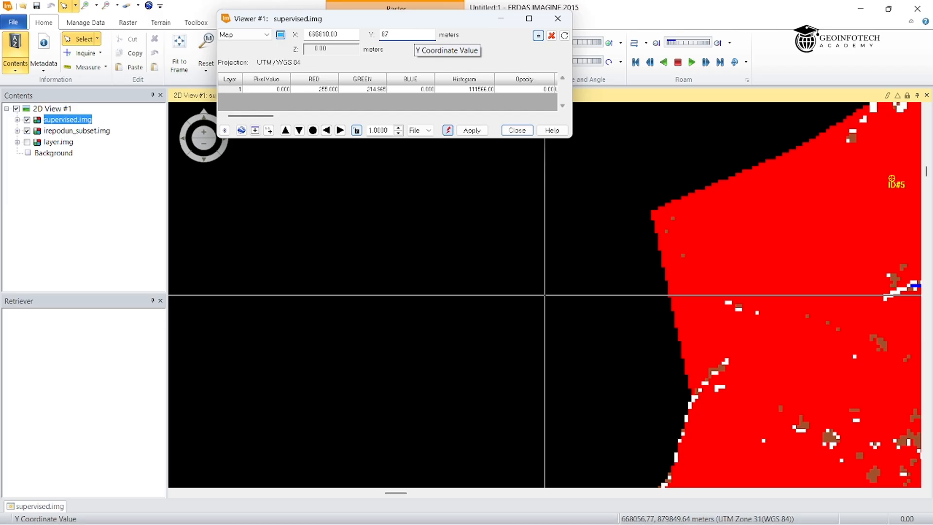
{"action": "type", "text": "560"}
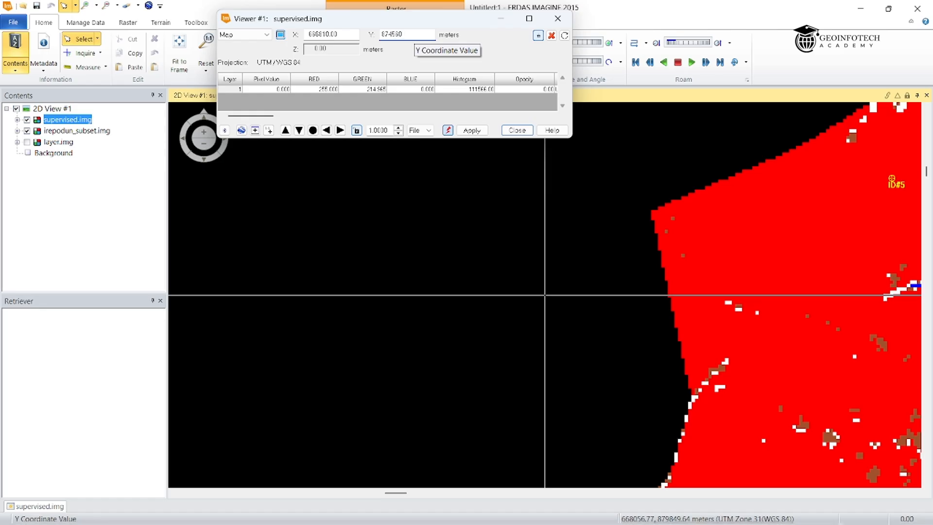
{"action": "type", "text": ".00"}
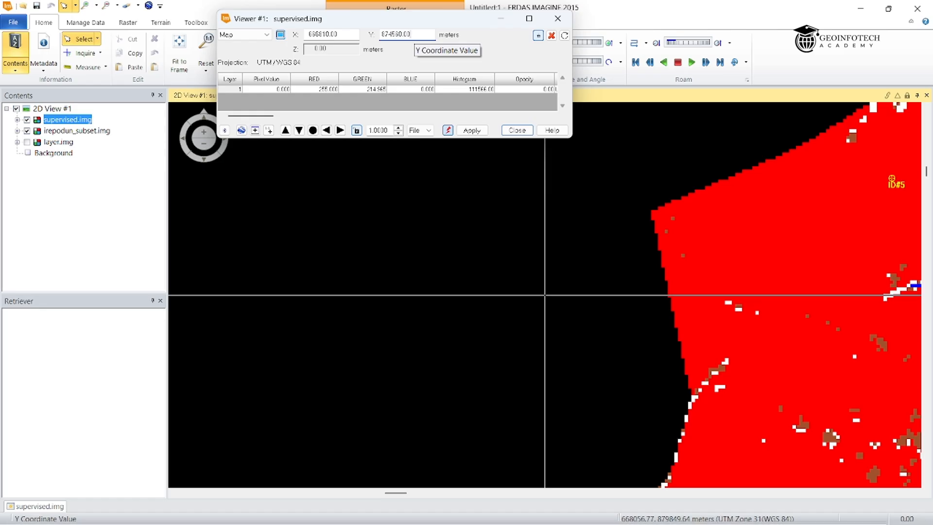
{"action": "key", "text": "Return"}
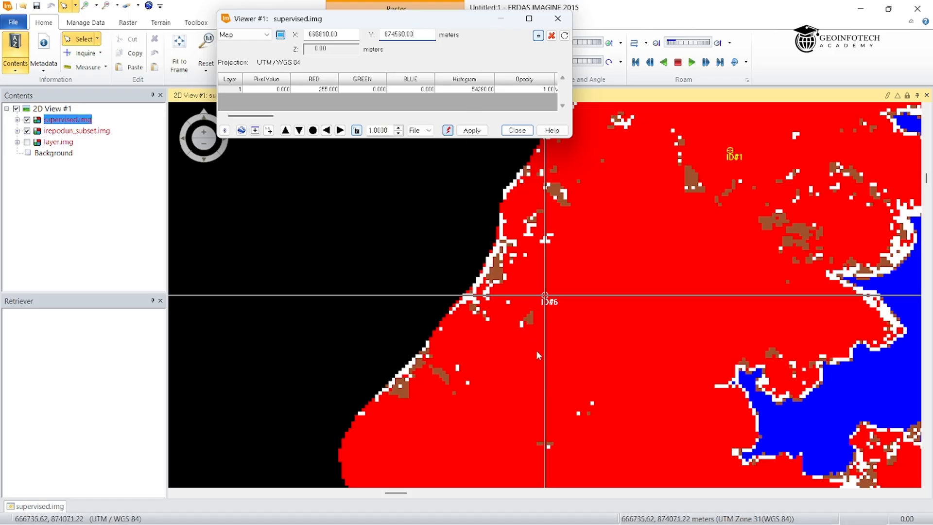
Step: Switch the inquire cursor to Lat/Lon, combine the coordinates of point ID#6 into one value and copy it
{"action": "left_click", "coordinate": [267, 36]}
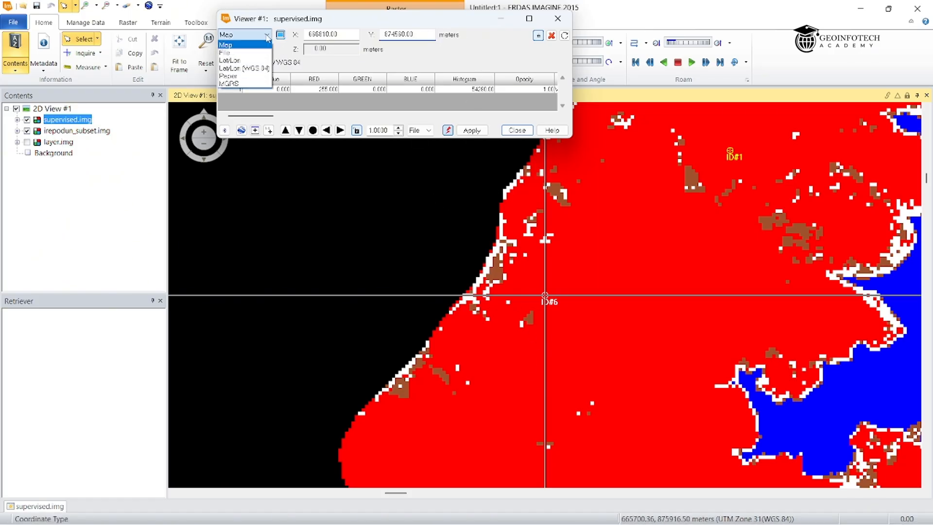
{"action": "left_click", "coordinate": [252, 60]}
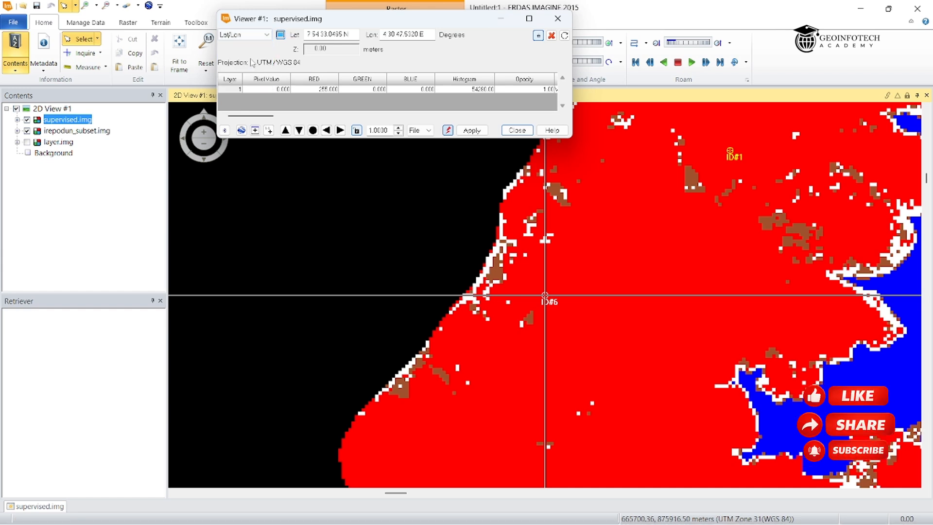
{"action": "left_click", "coordinate": [280, 34]}
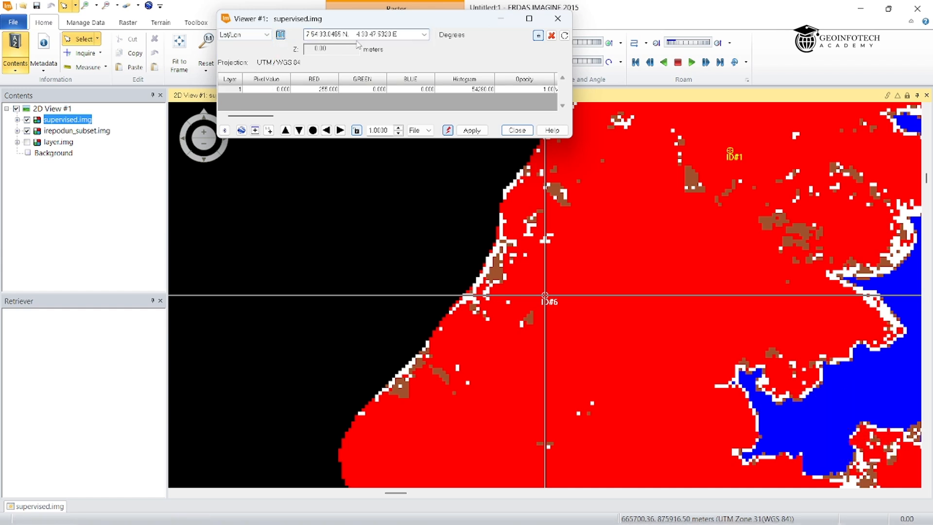
{"action": "left_click_drag", "start_coordinate": [401, 35], "coordinate": [305, 35]}
{"action": "key", "text": "ctrl+c"}
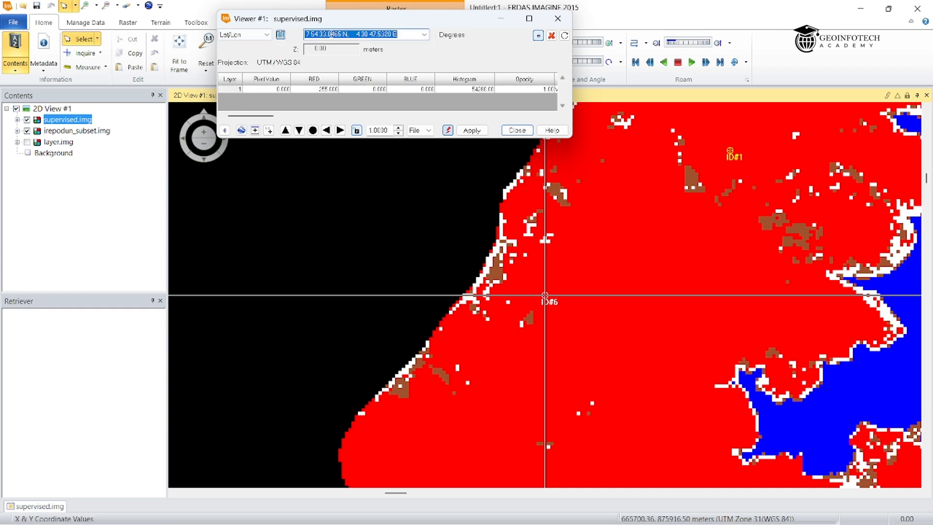
{"action": "right_click", "coordinate": [331, 35]}
{"action": "left_click", "coordinate": [199, 72]}
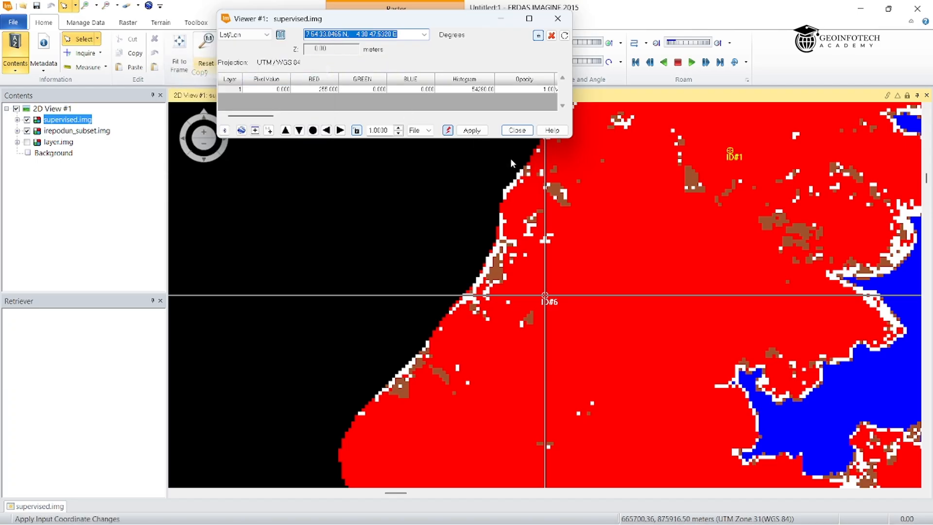
Step: Switch to Google Earth Pro and search for the copied coordinates 7 54 33.0465 N, 4 30 47.5320 E in place of the previous ones
{"action": "mouse_move", "coordinate": [651, 518]}
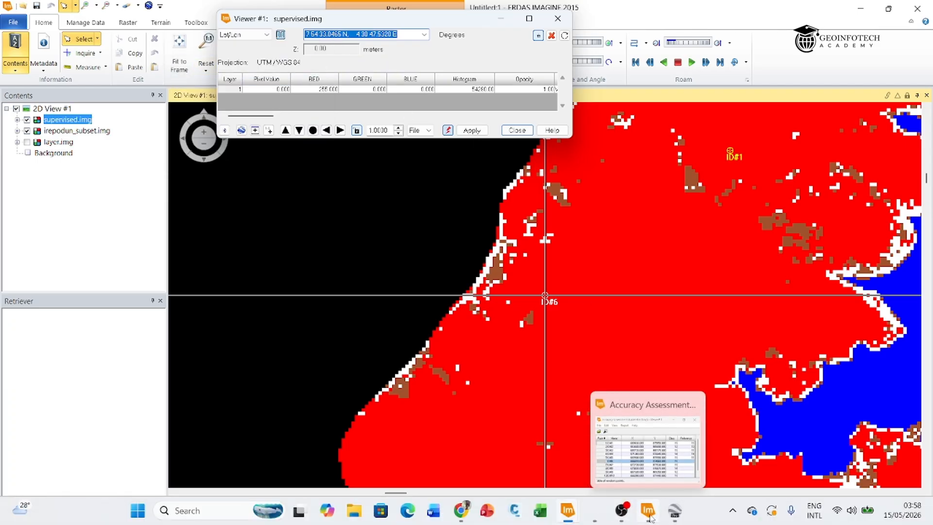
{"action": "left_click", "coordinate": [685, 474]}
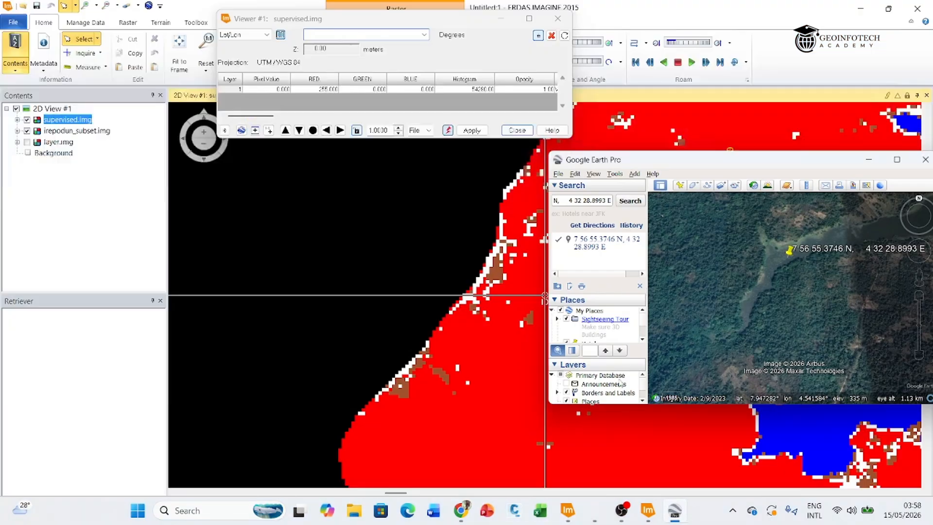
{"action": "left_click", "coordinate": [602, 200]}
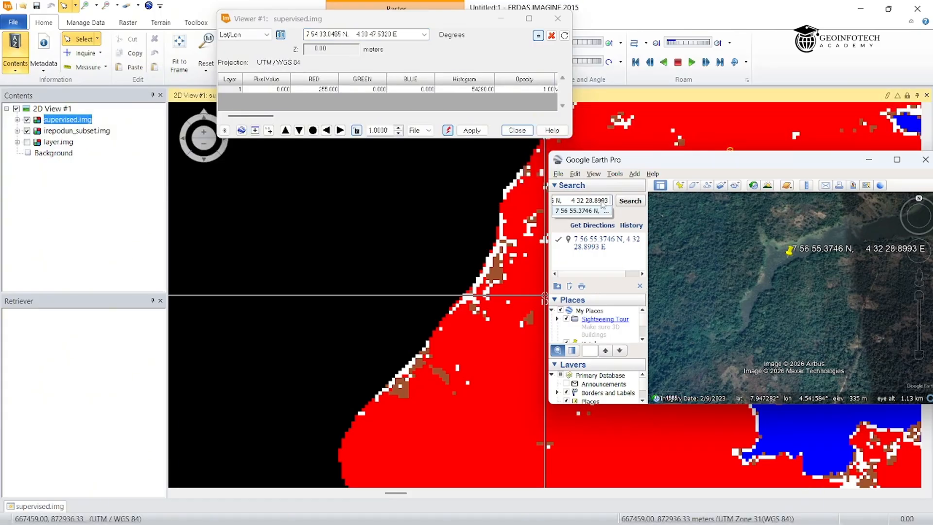
{"action": "key", "text": "ctrl+a"}
{"action": "key", "text": "BackSpace"}
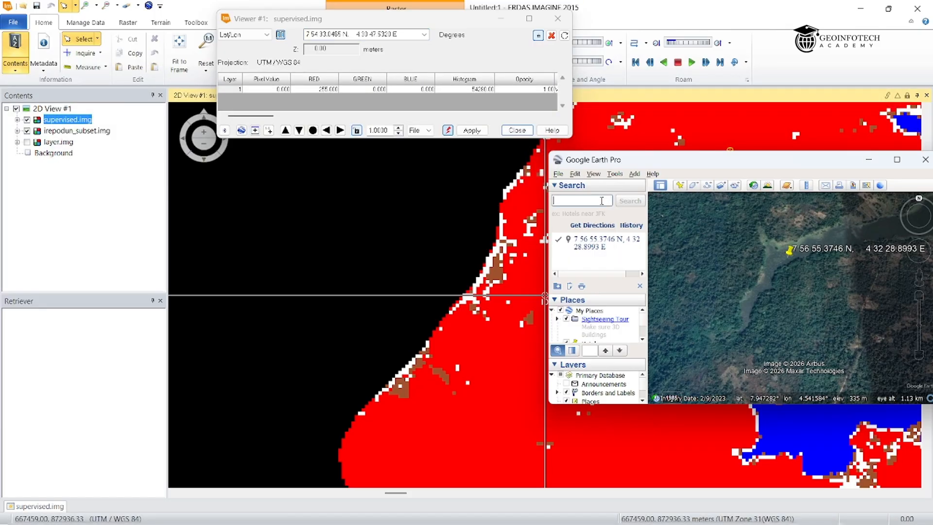
{"action": "right_click", "coordinate": [601, 199]}
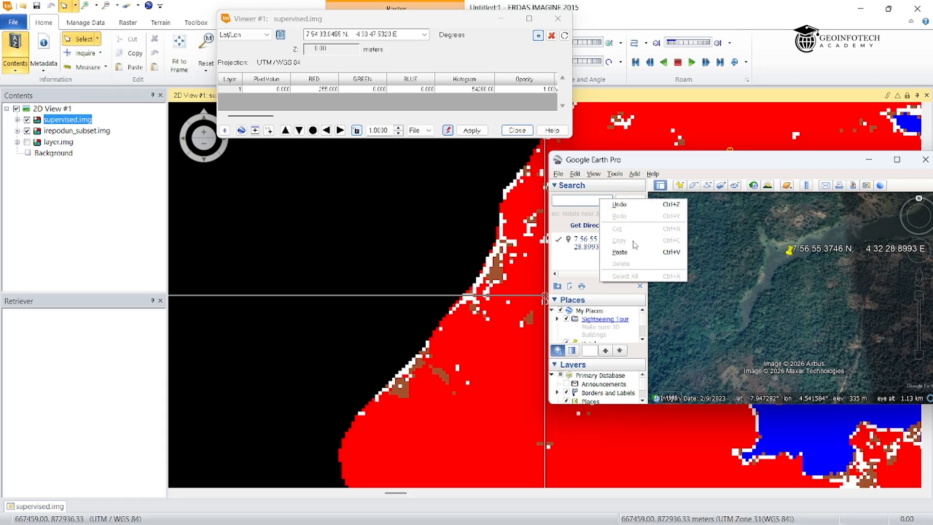
{"action": "left_click", "coordinate": [627, 252]}
{"action": "left_click", "coordinate": [631, 201]}
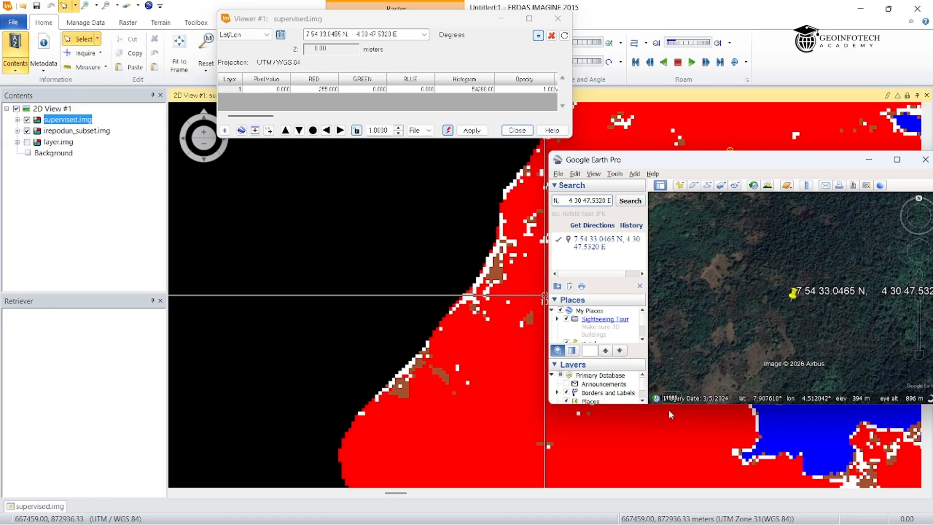
Step: Bring back the accuracy assessment table and enter 11 as the reference class of point ID#6
{"action": "mouse_move", "coordinate": [623, 519]}
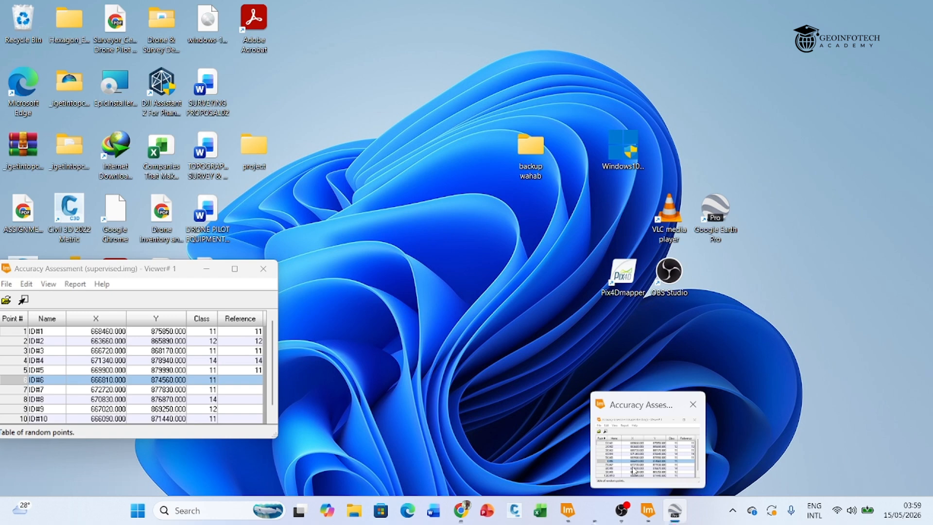
{"action": "left_click", "coordinate": [633, 468]}
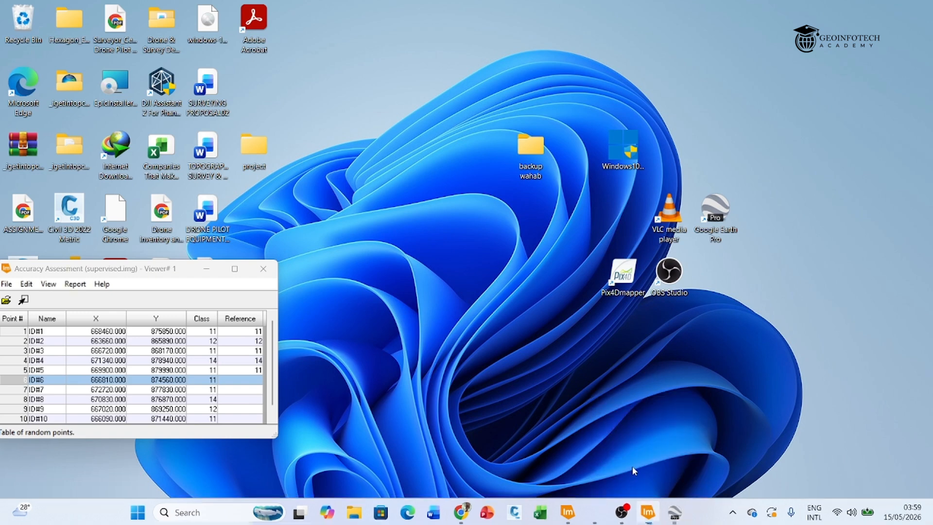
{"action": "left_click", "coordinate": [251, 382]}
{"action": "type", "text": "1"}
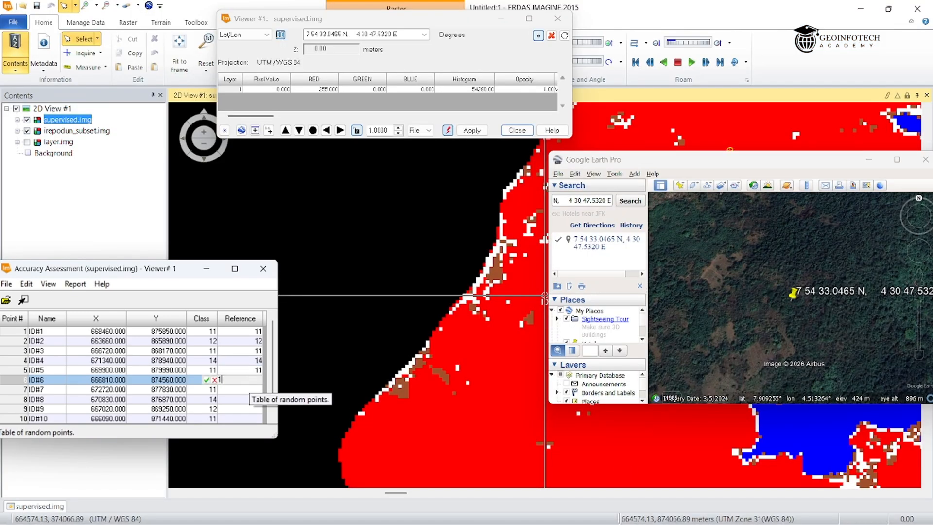
{"action": "type", "text": "1"}
{"action": "key", "text": "Return"}
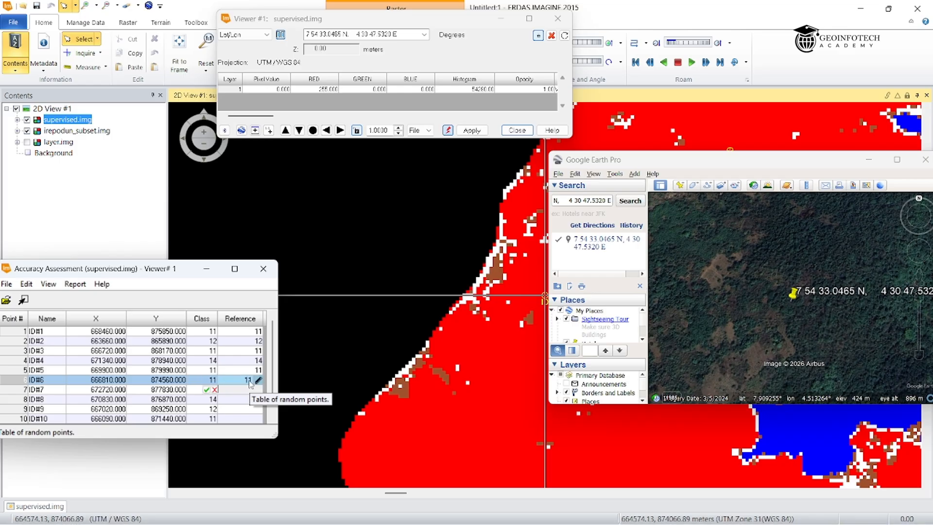
Step: Enter the reference classes 10 for ID#7, 12 for ID#8, 12 for ID#9 and 10 for ID#10, and reposition the table window
{"action": "left_click", "coordinate": [231, 341]}
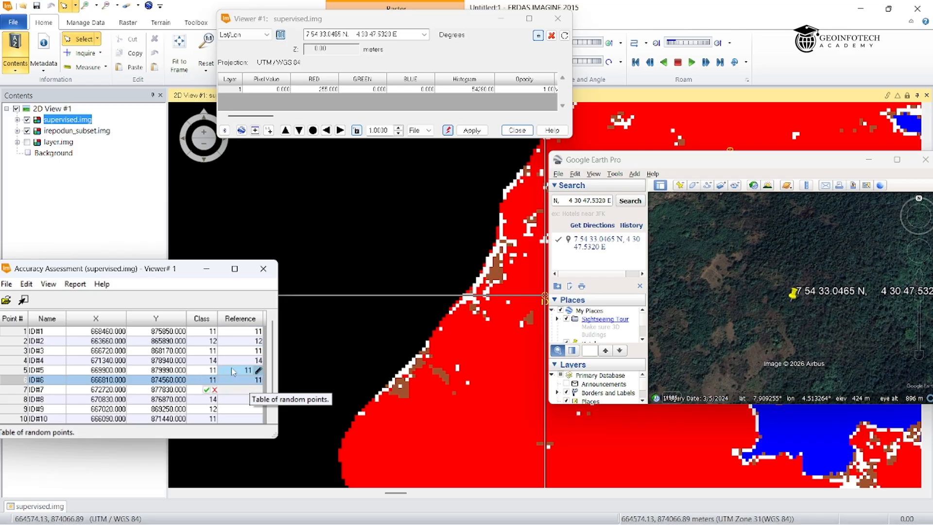
{"action": "left_click", "coordinate": [230, 411]}
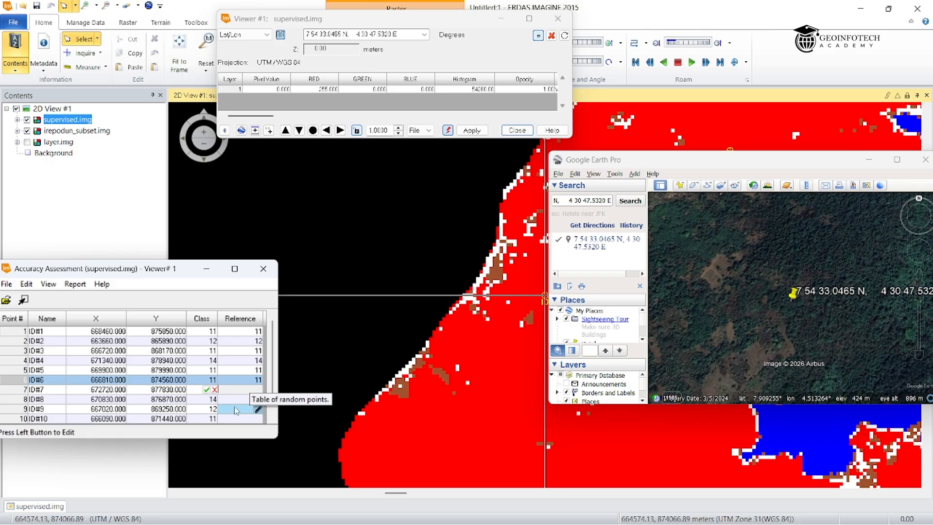
{"action": "left_click", "coordinate": [244, 391]}
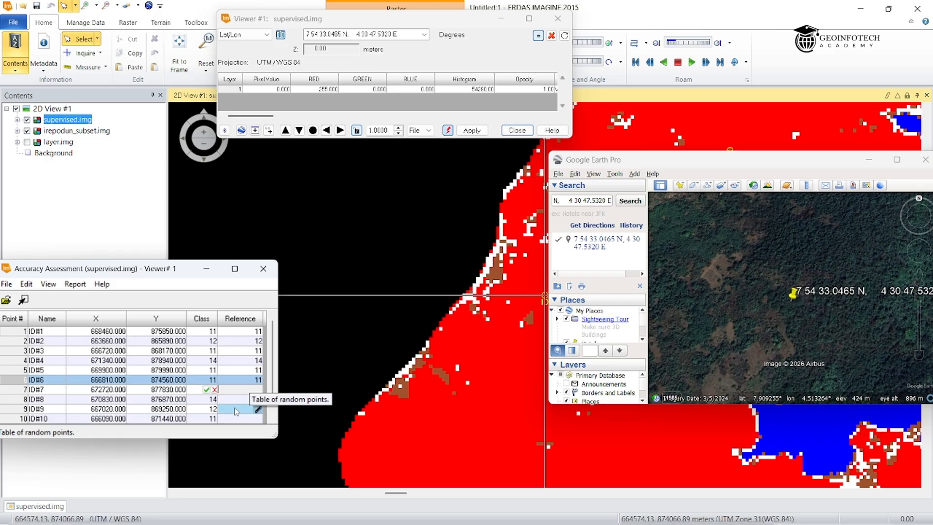
{"action": "left_click", "coordinate": [236, 400]}
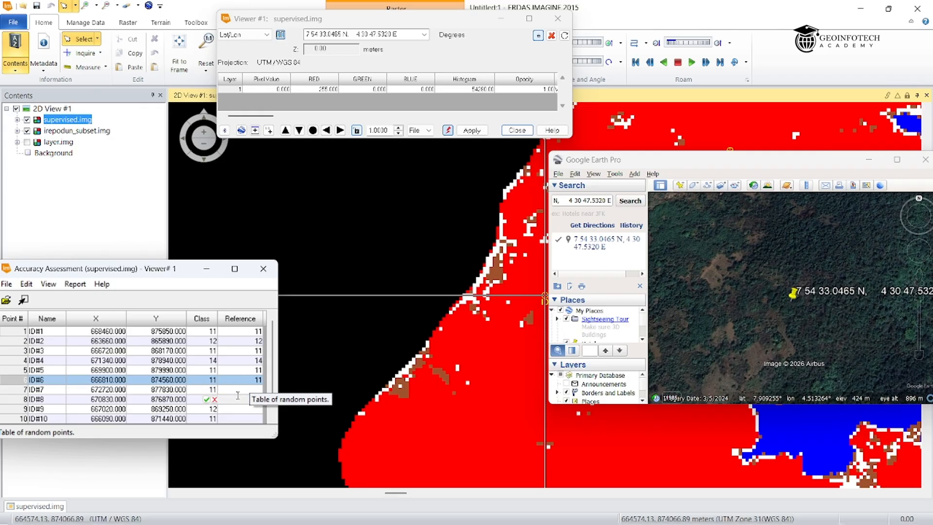
{"action": "left_click", "coordinate": [238, 391]}
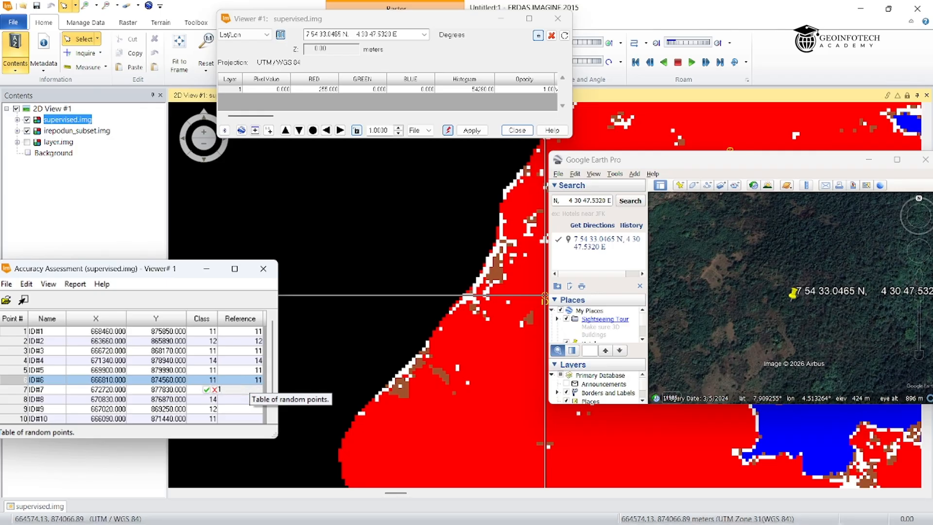
{"action": "type", "text": "10"}
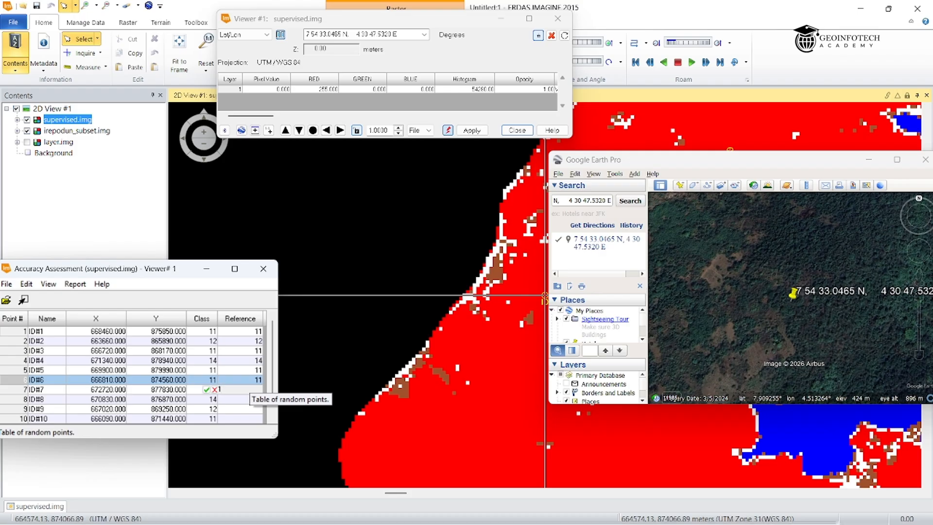
{"action": "left_click", "coordinate": [244, 398]}
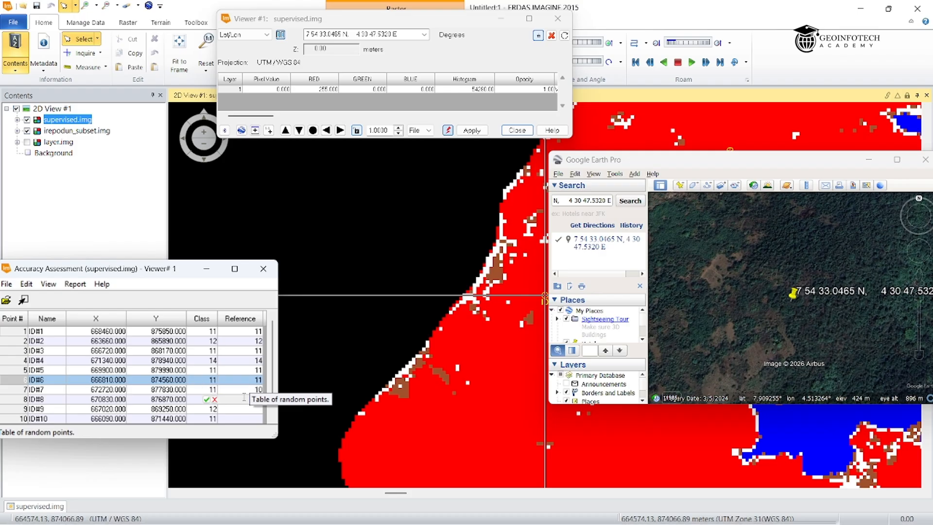
{"action": "type", "text": "12"}
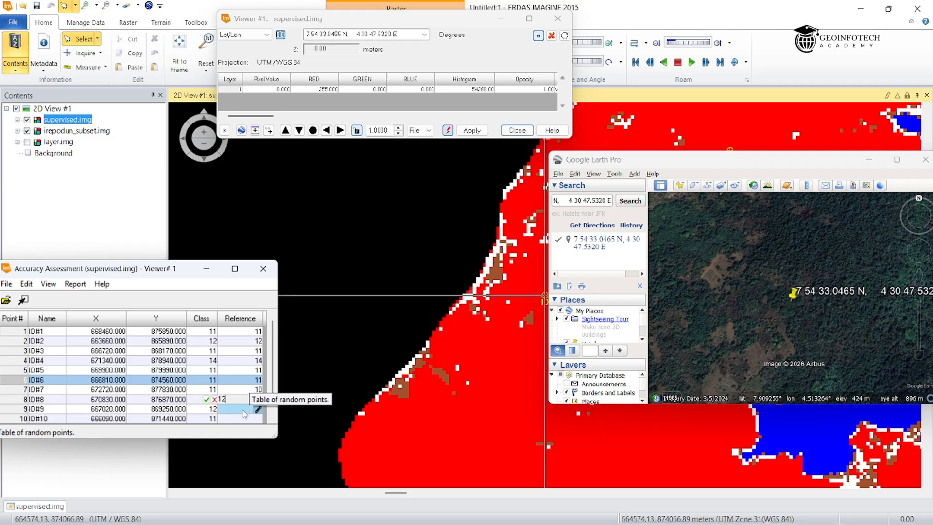
{"action": "left_click", "coordinate": [242, 411]}
{"action": "type", "text": "12"}
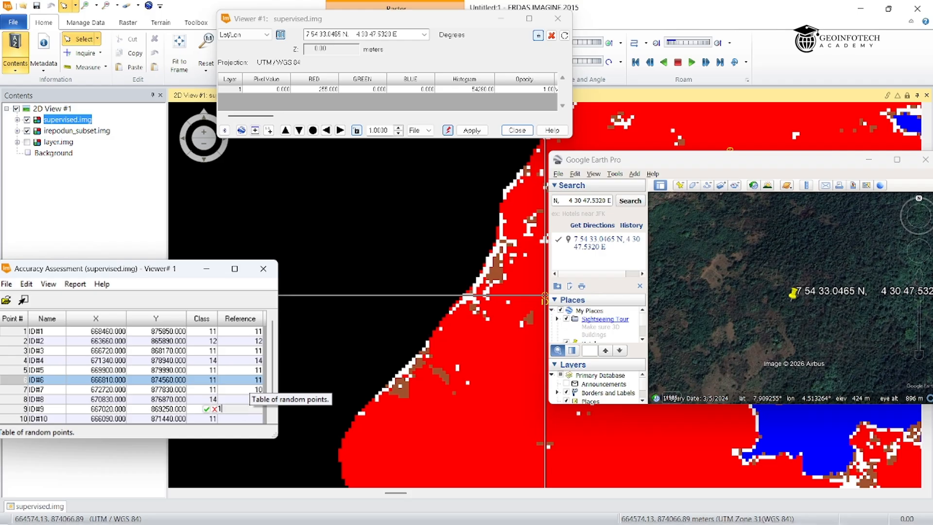
{"action": "left_click", "coordinate": [241, 419]}
{"action": "type", "text": "10"}
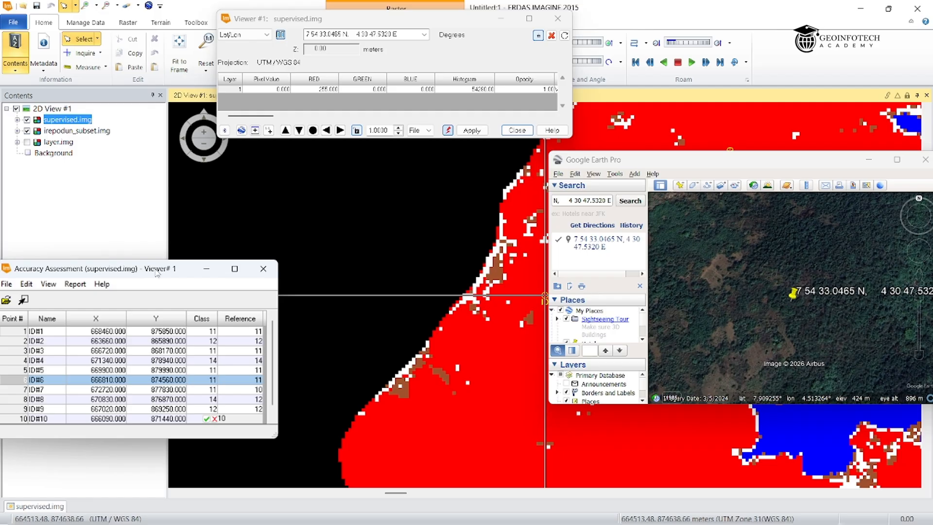
{"action": "left_click_drag", "start_coordinate": [156, 273], "coordinate": [272, 237]}
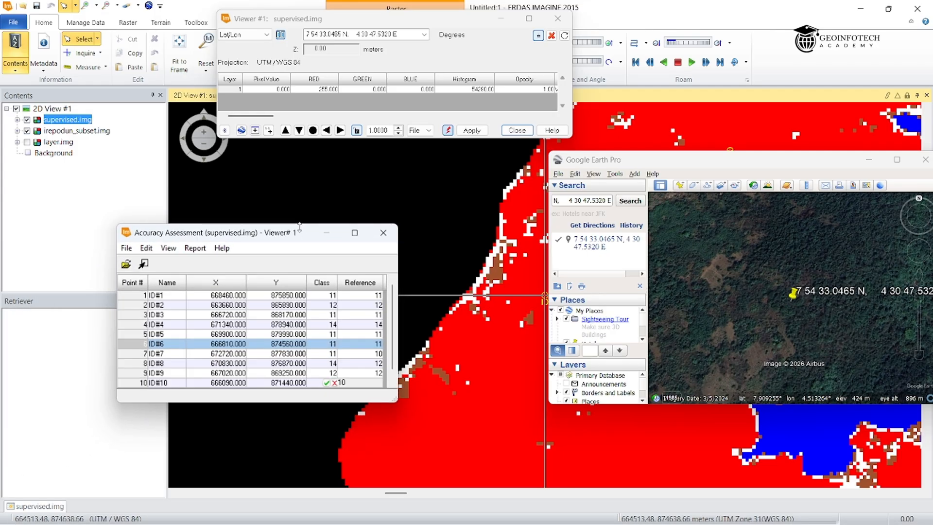
Step: Generate the accuracy report for supervised.img from the completed accuracy assessment table
{"action": "left_click", "coordinate": [195, 249]}
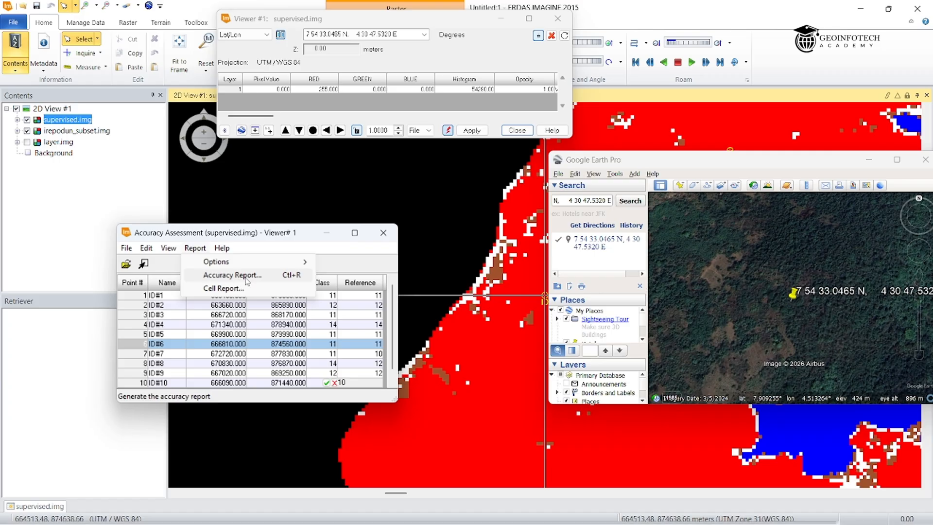
{"action": "left_click", "coordinate": [246, 281]}
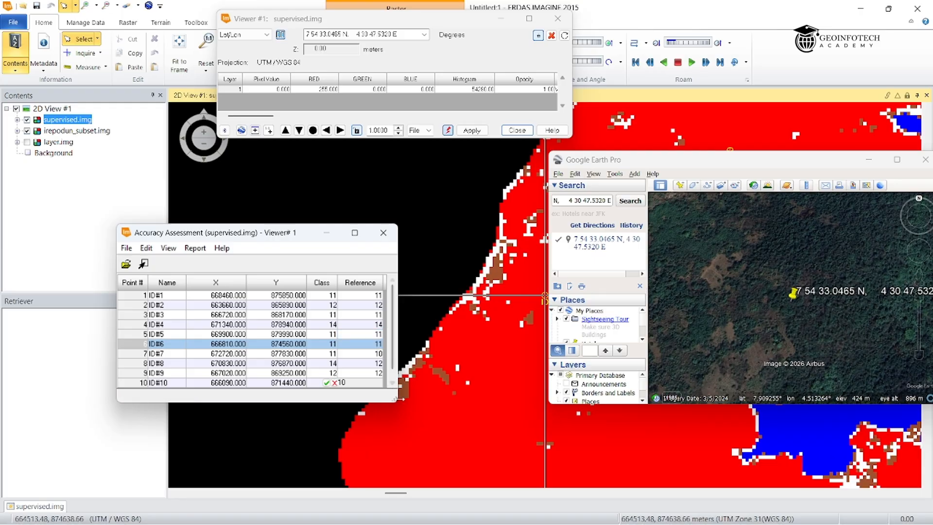
{"action": "mouse_move", "coordinate": [602, 522]}
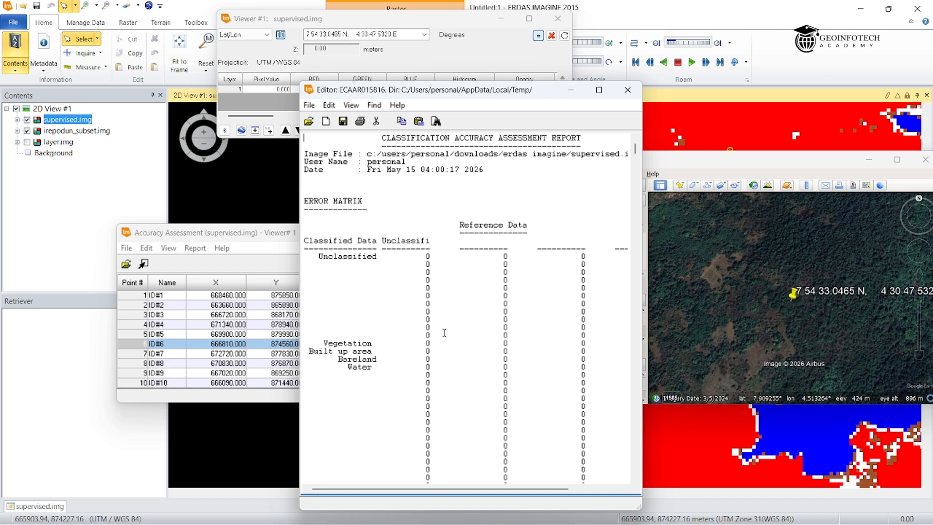
Step: Maximize the classification accuracy report and examine its accuracy totals, overall classification accuracy, overall Kappa statistics and conditional Kappa for each category
{"action": "scroll", "coordinate": [428, 321], "scroll_direction": "down", "scroll_amount": 12}
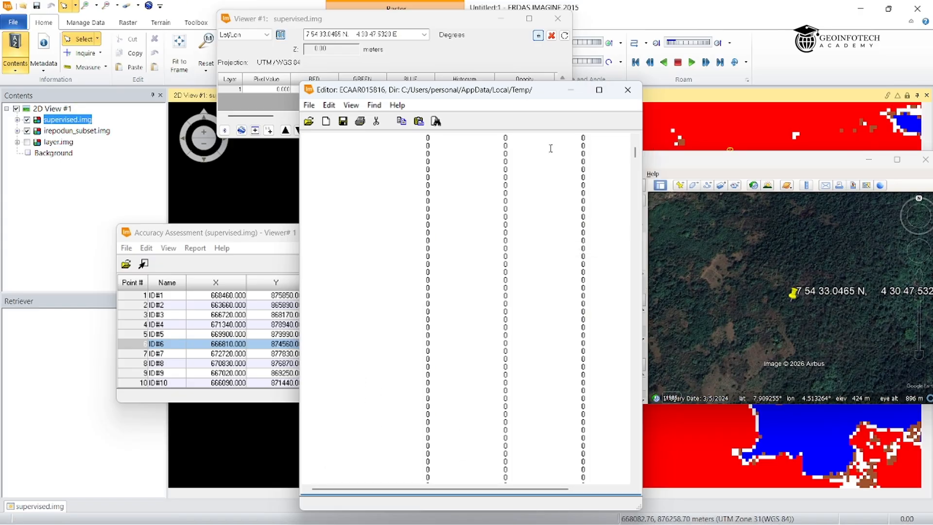
{"action": "left_click_drag", "start_coordinate": [635, 155], "coordinate": [640, 315]}
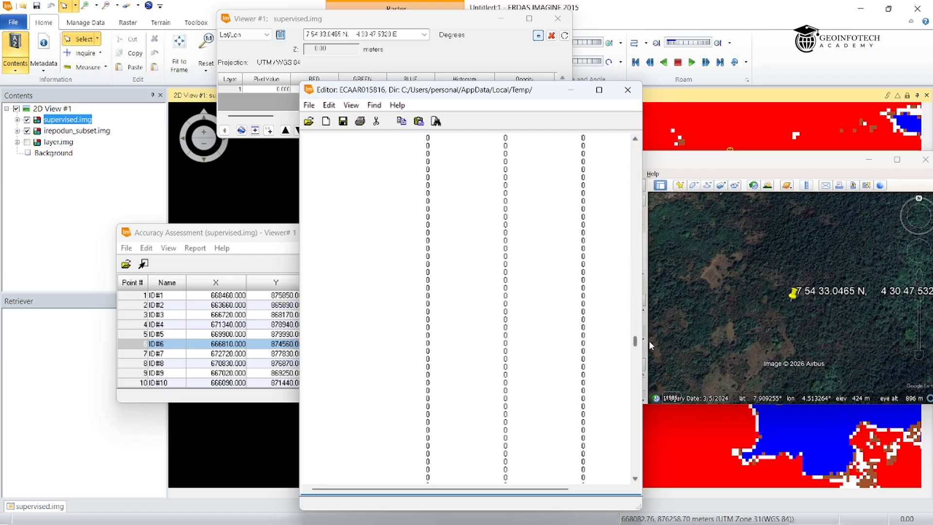
{"action": "left_click", "coordinate": [599, 91]}
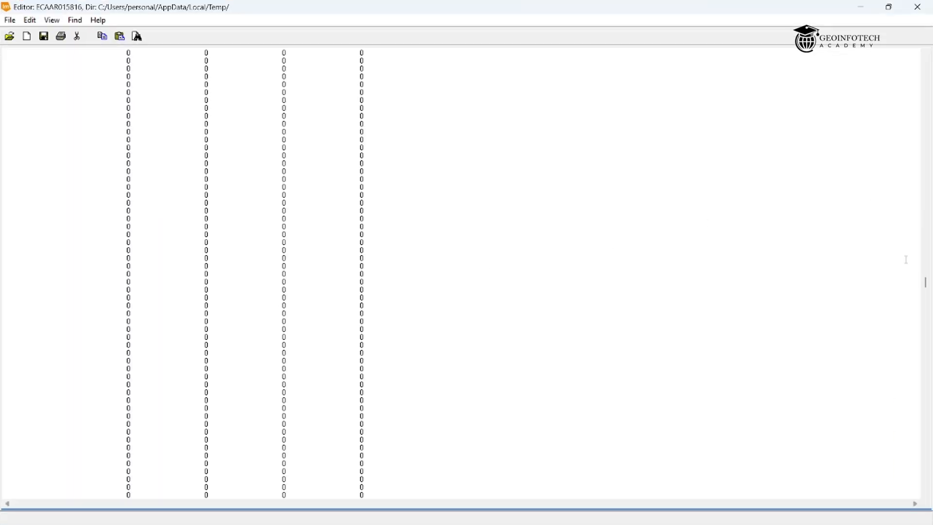
{"action": "left_click_drag", "start_coordinate": [921, 281], "coordinate": [921, 323]}
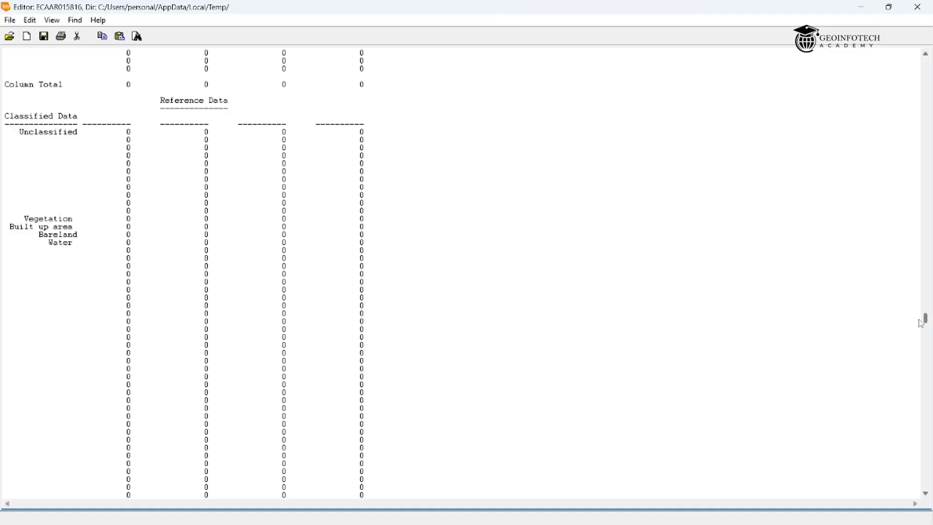
{"action": "left_click_drag", "start_coordinate": [922, 324], "coordinate": [923, 372]}
{"action": "left_click_drag", "start_coordinate": [924, 380], "coordinate": [914, 480]}
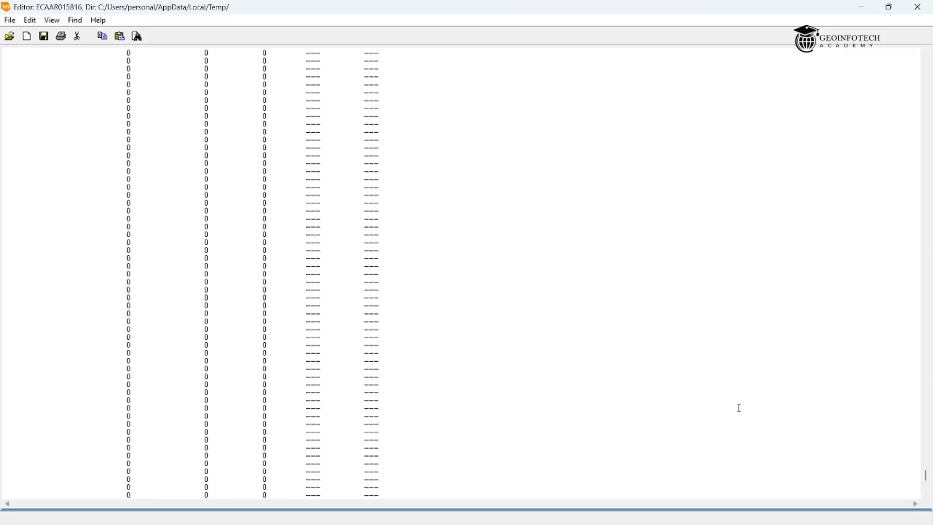
{"action": "scroll", "coordinate": [729, 398], "scroll_direction": "down", "scroll_amount": 7}
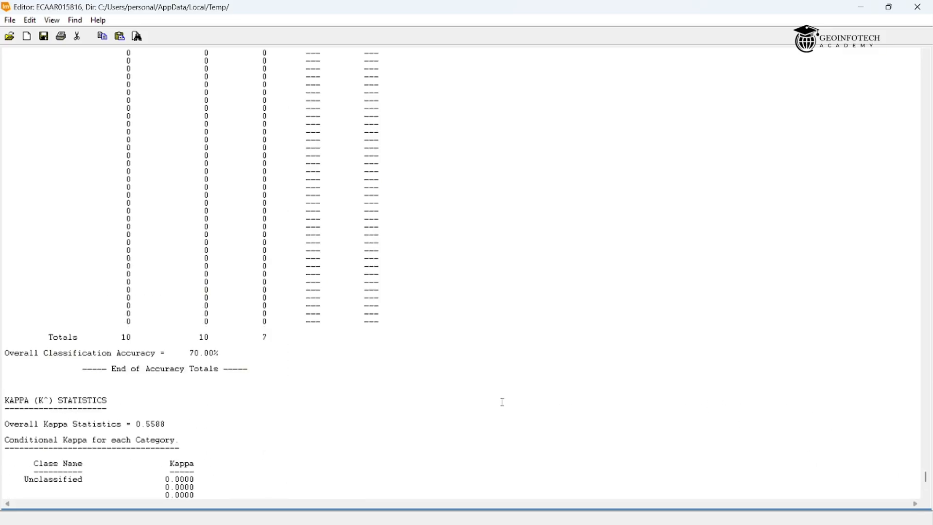
{"action": "scroll", "coordinate": [427, 388], "scroll_direction": "down", "scroll_amount": 4}
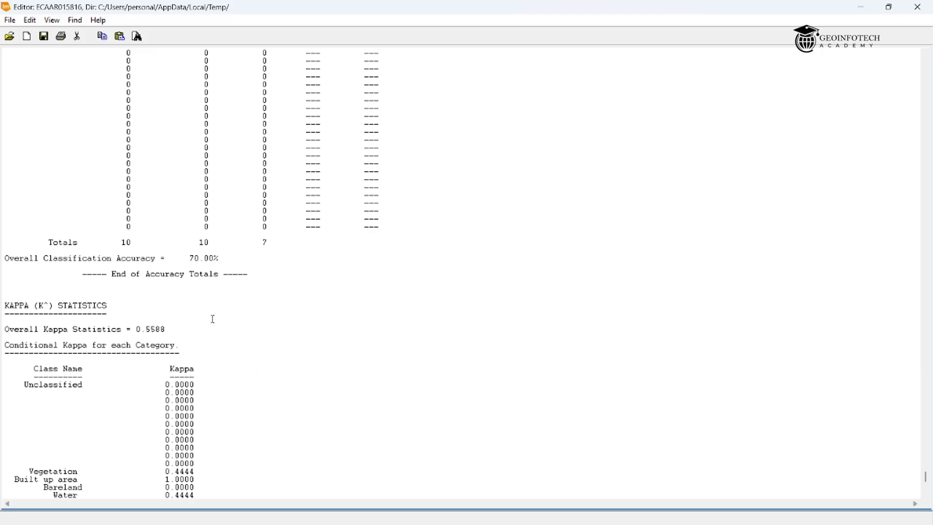
{"action": "scroll", "coordinate": [238, 274], "scroll_direction": "down", "scroll_amount": 3}
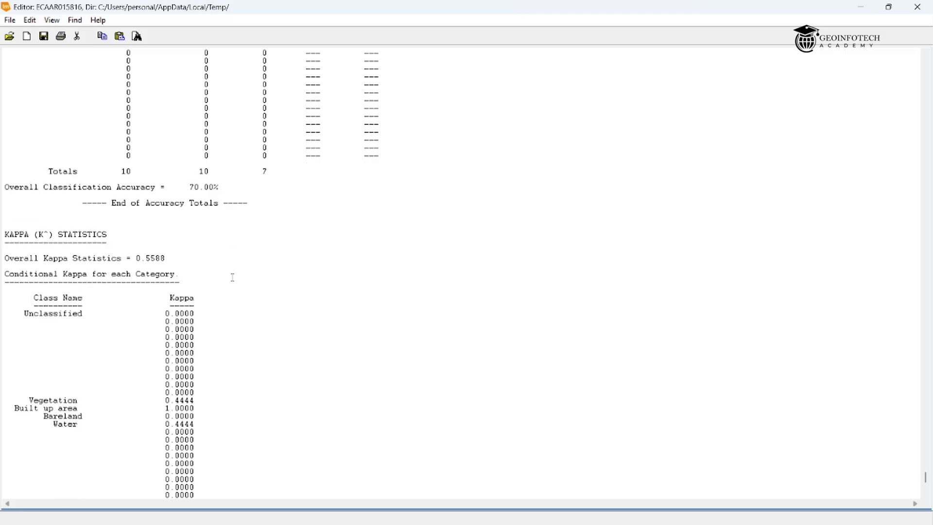
{"action": "scroll", "coordinate": [238, 271], "scroll_direction": "up", "scroll_amount": 7}
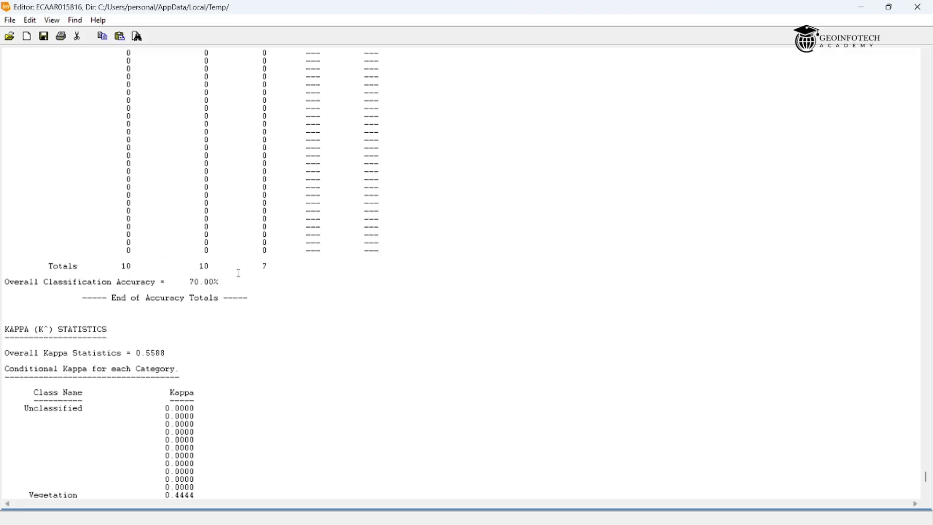